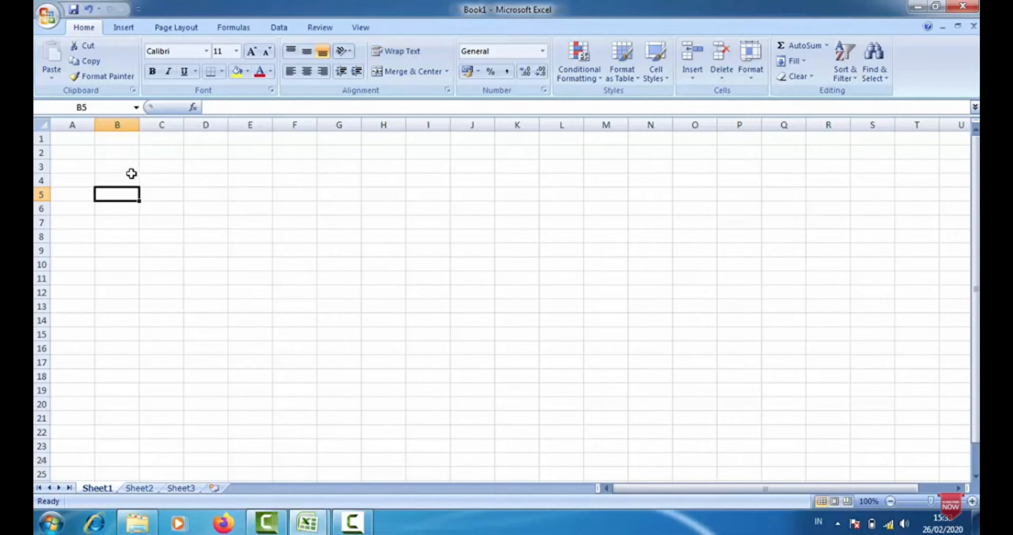
Browse the installed programs to view the contents of the Microsoft Office folder, then return to the blank worksheet.
{"action": "left_click", "coordinate": [118, 156]}
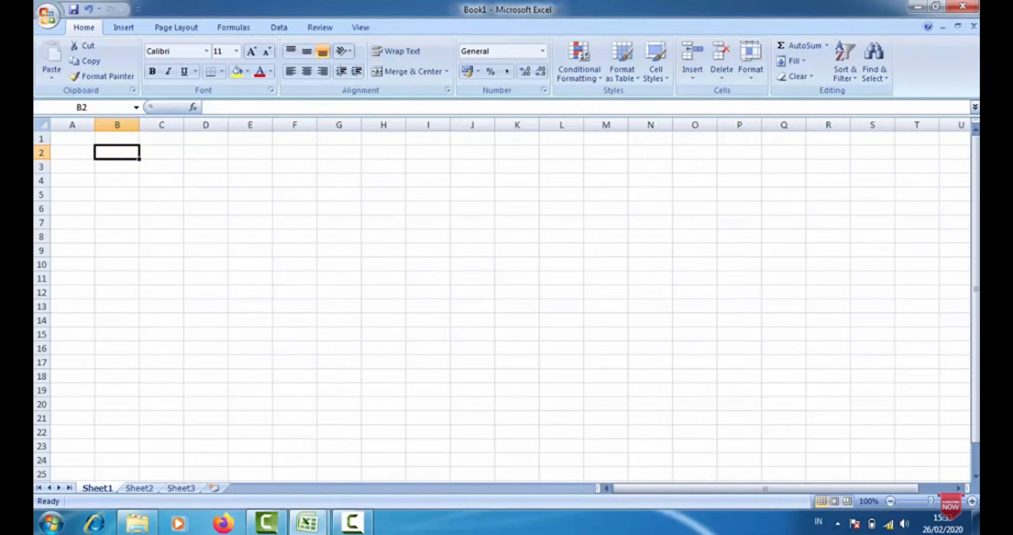
{"action": "left_click", "coordinate": [51, 522]}
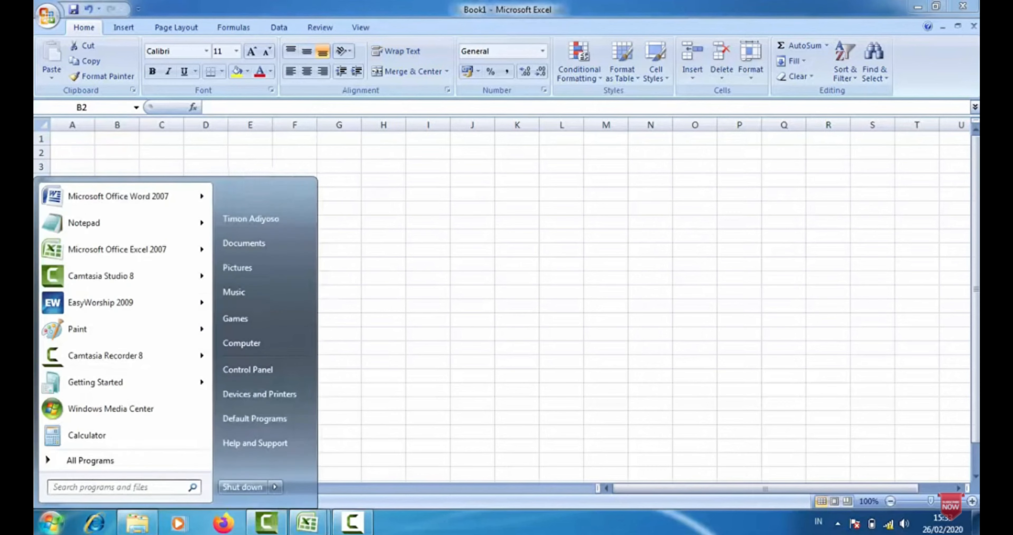
{"action": "left_click", "coordinate": [78, 463]}
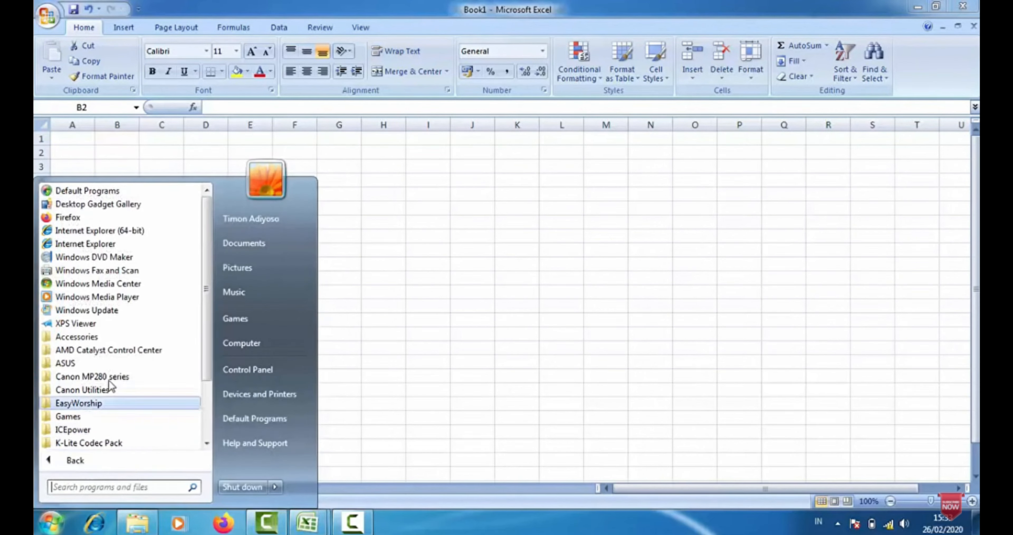
{"action": "scroll", "coordinate": [110, 417], "scroll_direction": "down", "scroll_amount": 1}
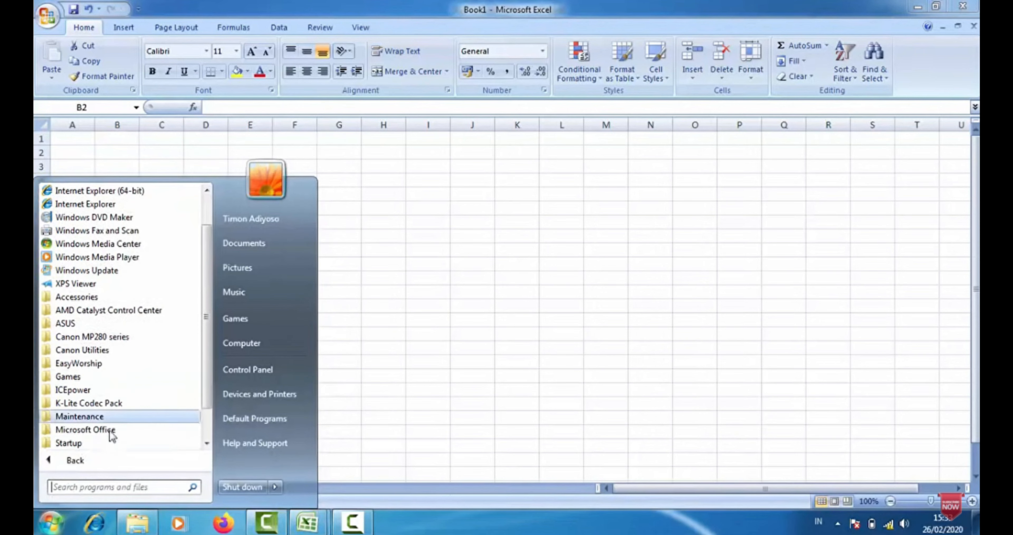
{"action": "left_click", "coordinate": [111, 430]}
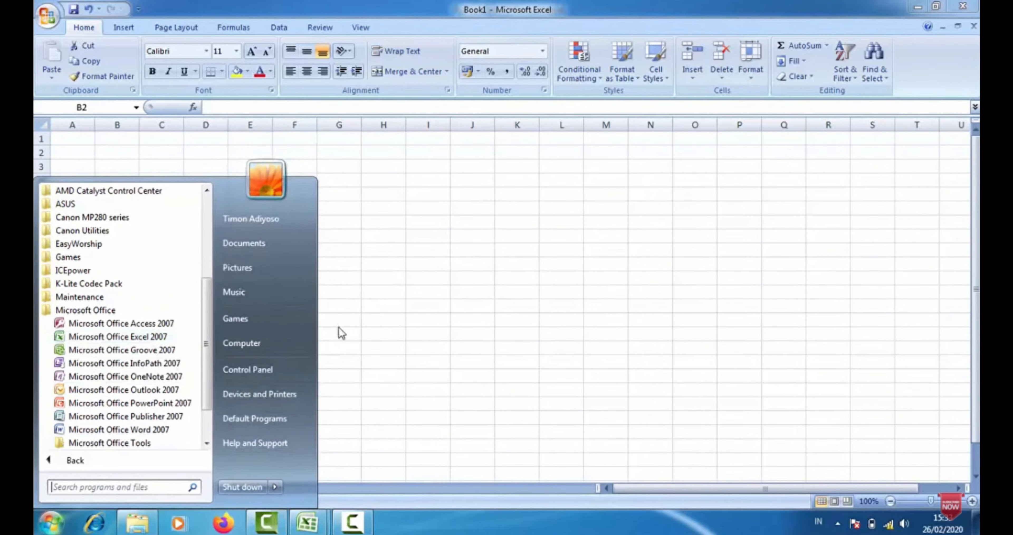
{"action": "left_click", "coordinate": [367, 307]}
{"action": "left_click", "coordinate": [232, 200]}
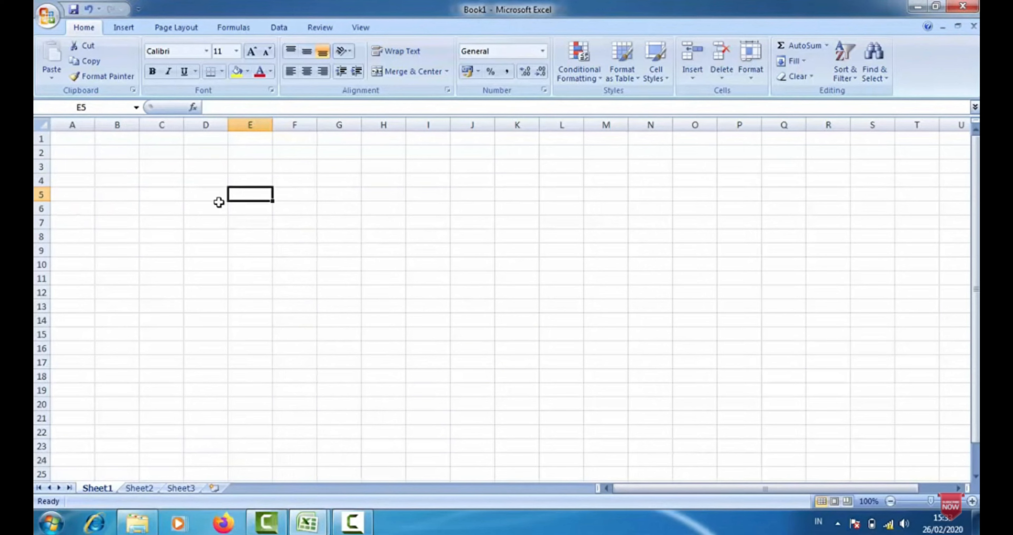
{"action": "left_click", "coordinate": [374, 234]}
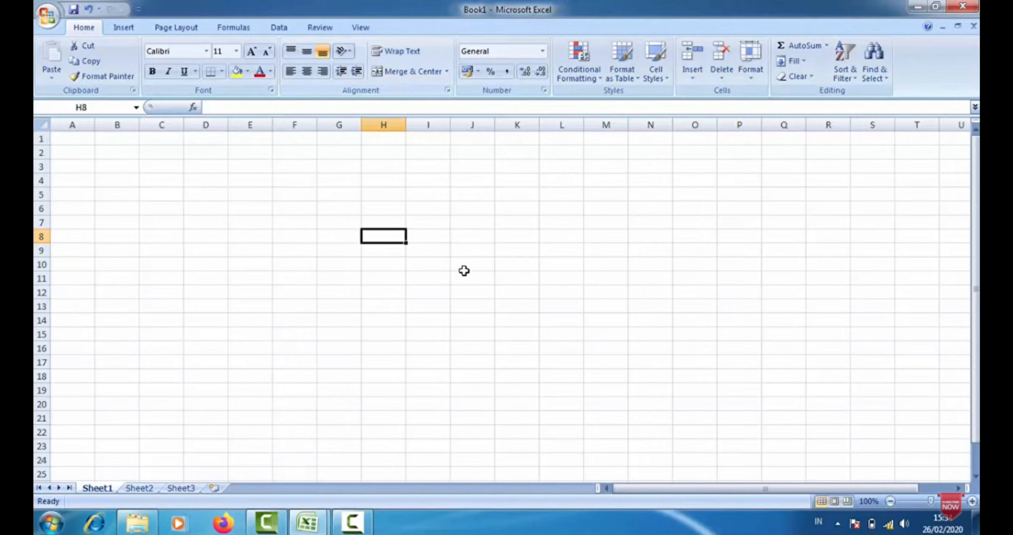
{"action": "left_click", "coordinate": [165, 182]}
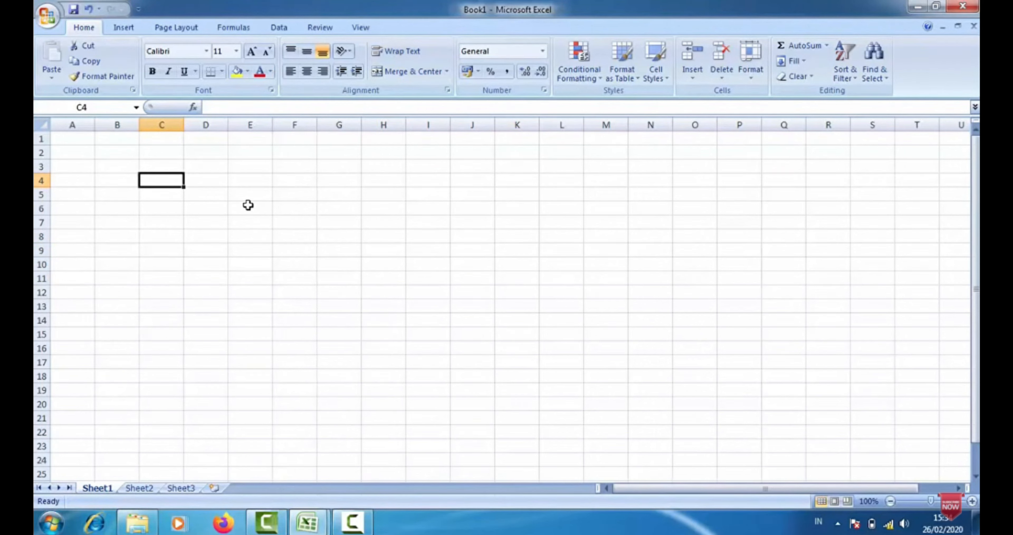
{"action": "left_click", "coordinate": [299, 221]}
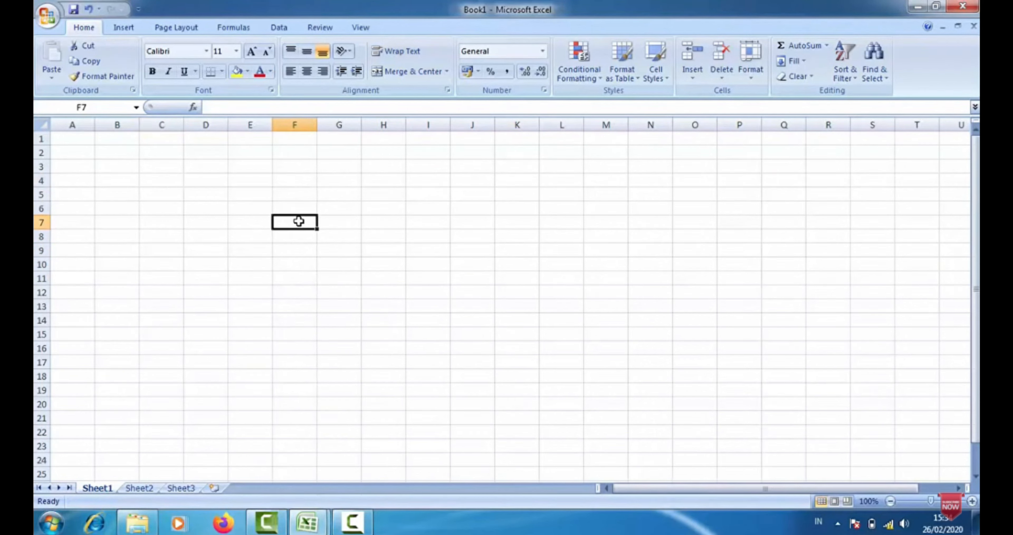
{"action": "left_click", "coordinate": [168, 215]}
{"action": "left_click", "coordinate": [119, 195]}
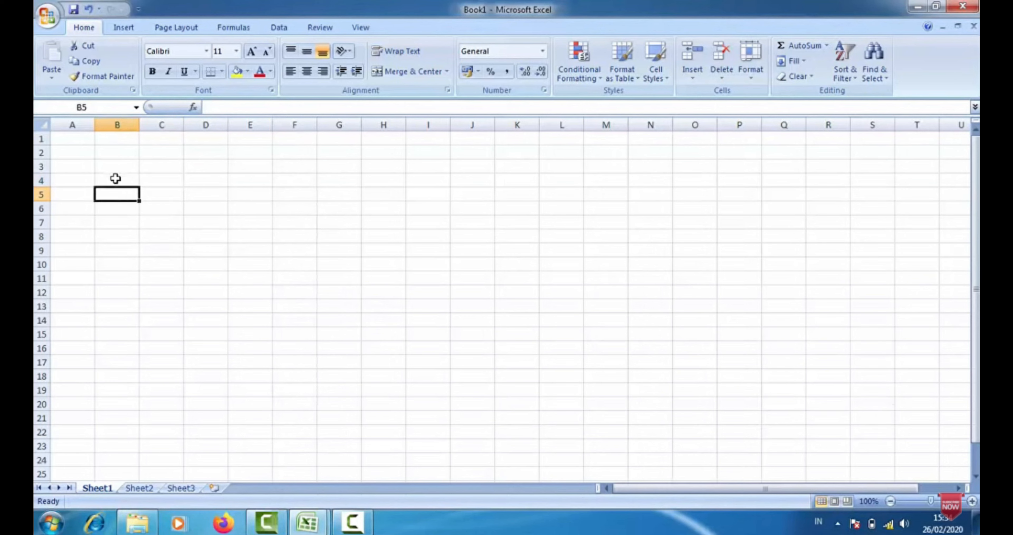
{"action": "left_click", "coordinate": [117, 156]}
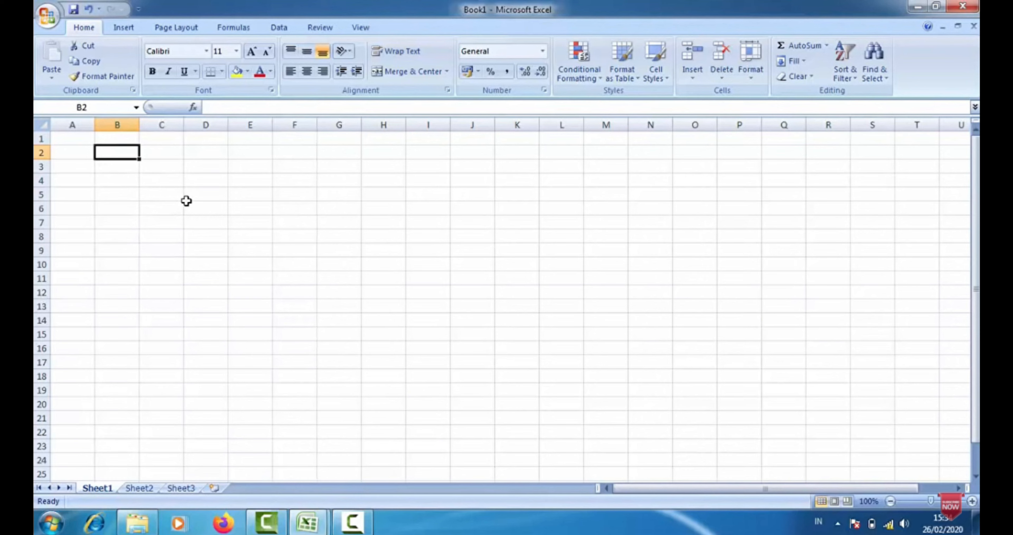
{"action": "left_click", "coordinate": [120, 177]}
{"action": "left_click", "coordinate": [120, 157]}
{"action": "left_click", "coordinate": [118, 176]}
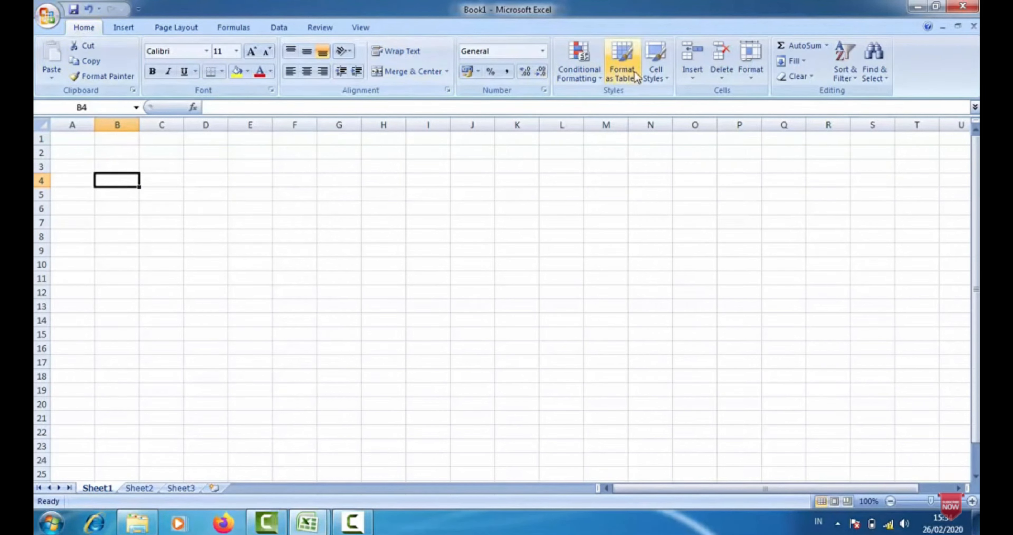
{"action": "left_click", "coordinate": [116, 74]}
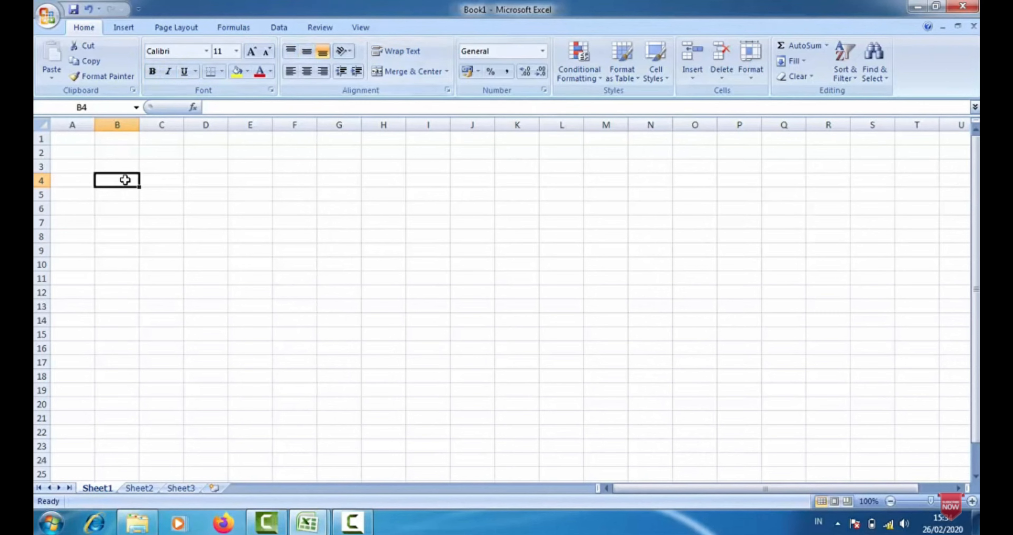
{"action": "left_click", "coordinate": [125, 197]}
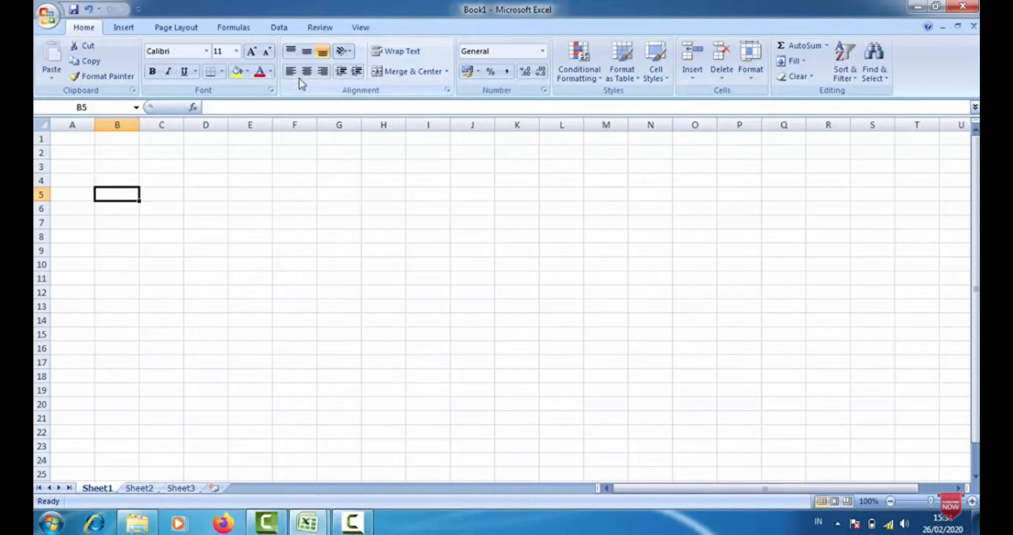
{"action": "left_click", "coordinate": [364, 206]}
{"action": "left_click", "coordinate": [232, 234]}
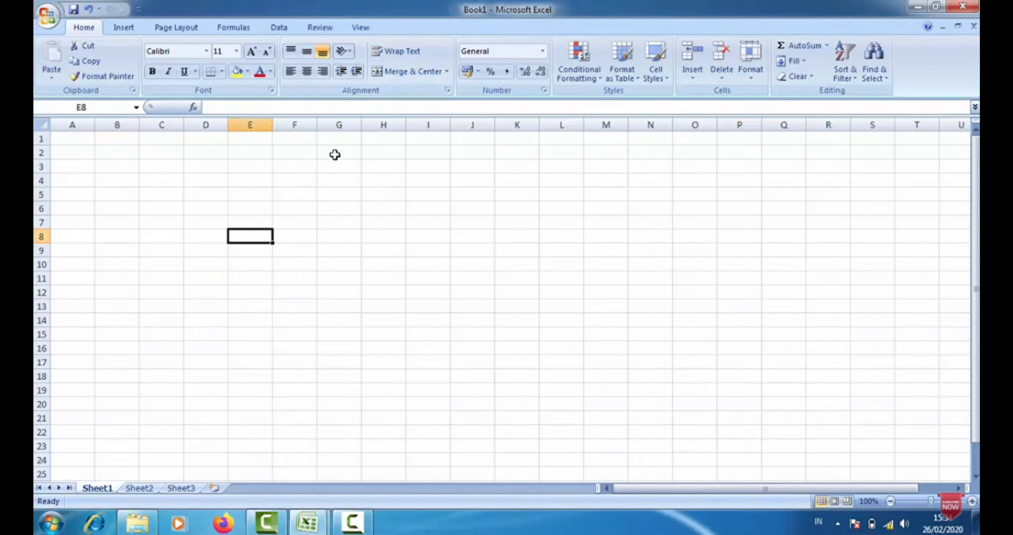
{"action": "left_click", "coordinate": [301, 200]}
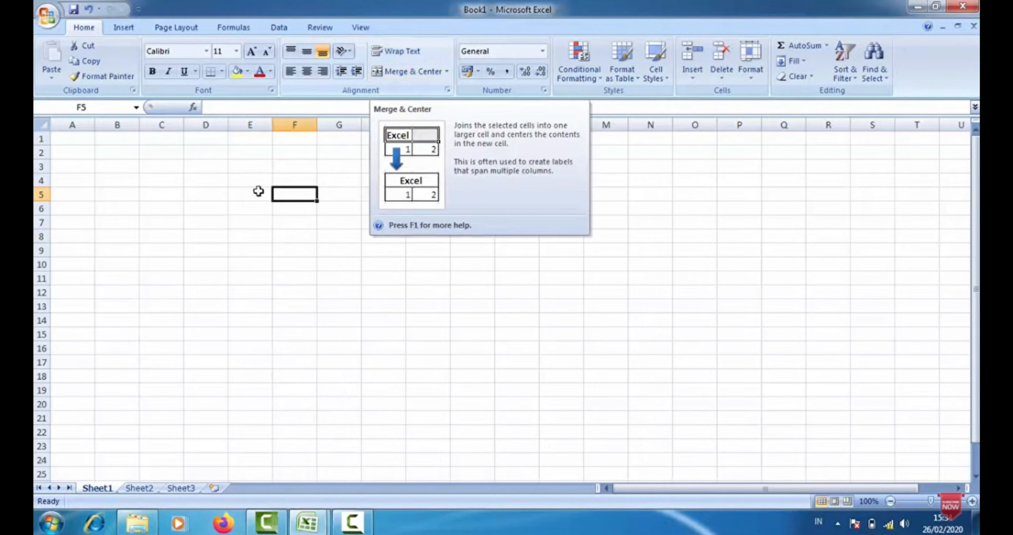
Merge and center the cell range D4:E6 on Sheet1.
{"action": "left_click", "coordinate": [201, 183]}
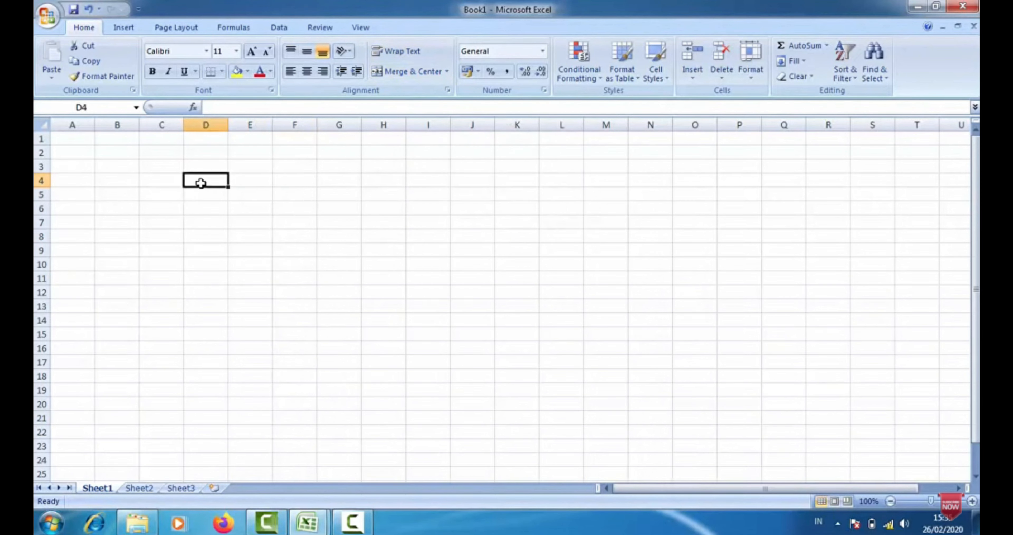
{"action": "left_click_drag", "start_coordinate": [238, 192], "coordinate": [240, 207]}
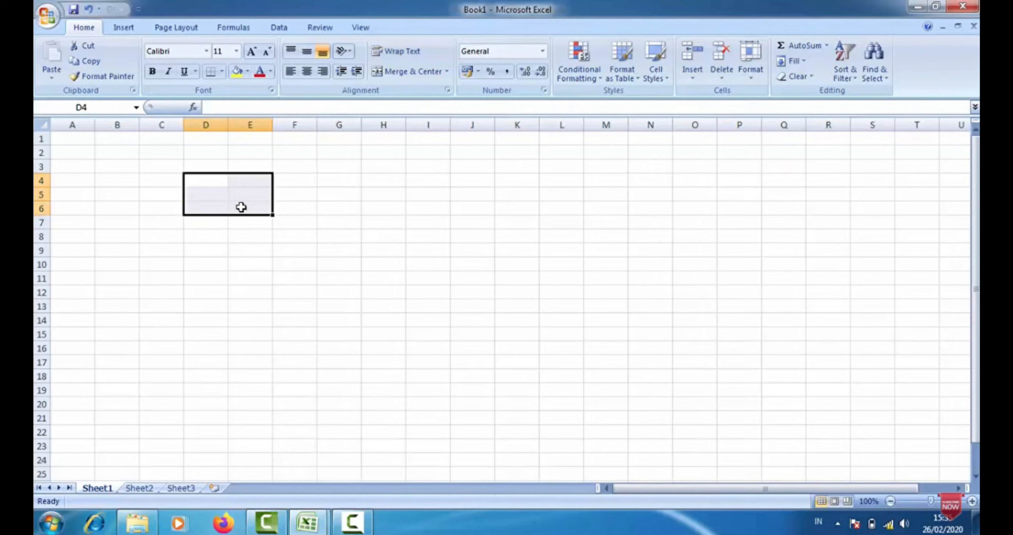
{"action": "left_click", "coordinate": [389, 72]}
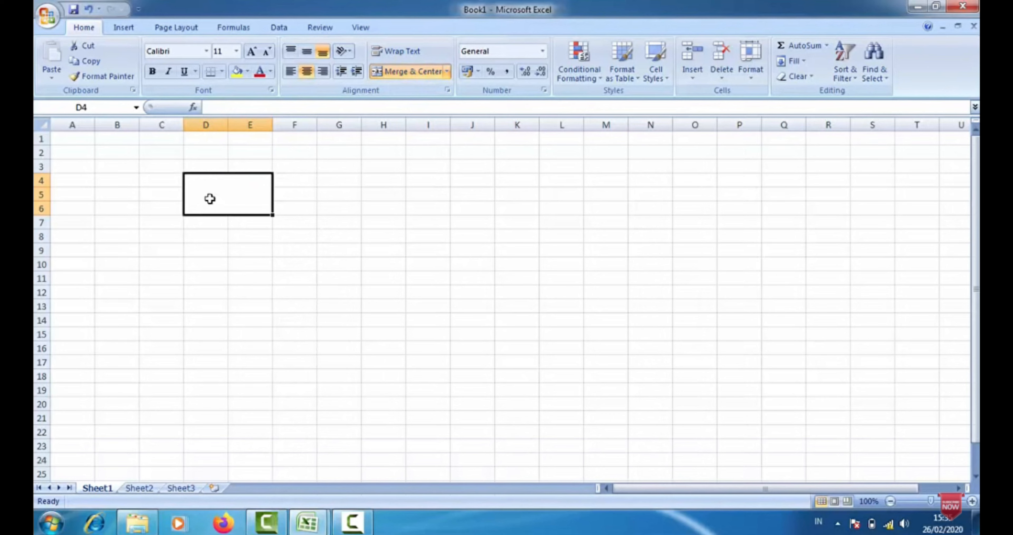
Enter the text "sfsfs" in the merged cell D4:E6 and align it vertically to the middle.
{"action": "type", "text": "sfsfs"}
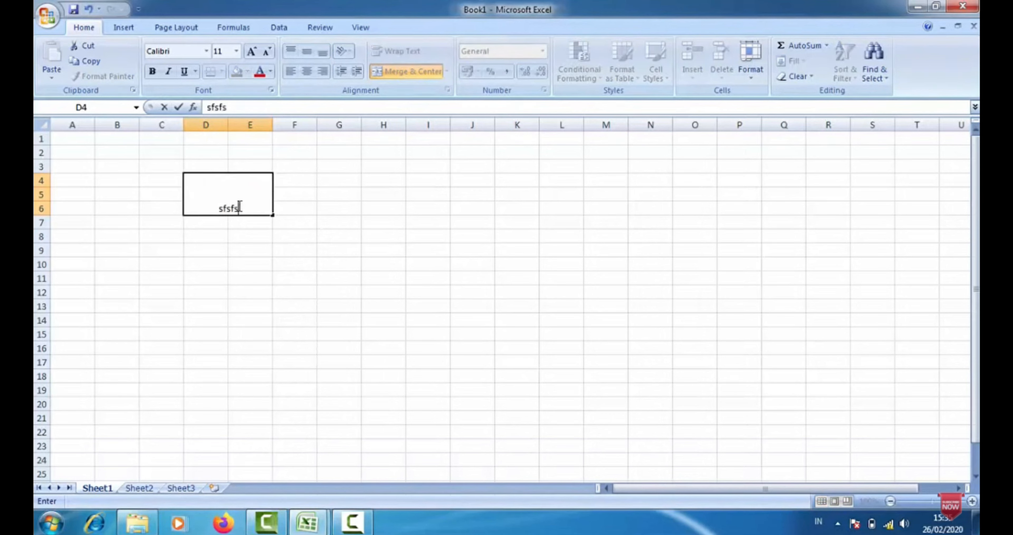
{"action": "left_click", "coordinate": [249, 192]}
{"action": "left_click", "coordinate": [310, 53]}
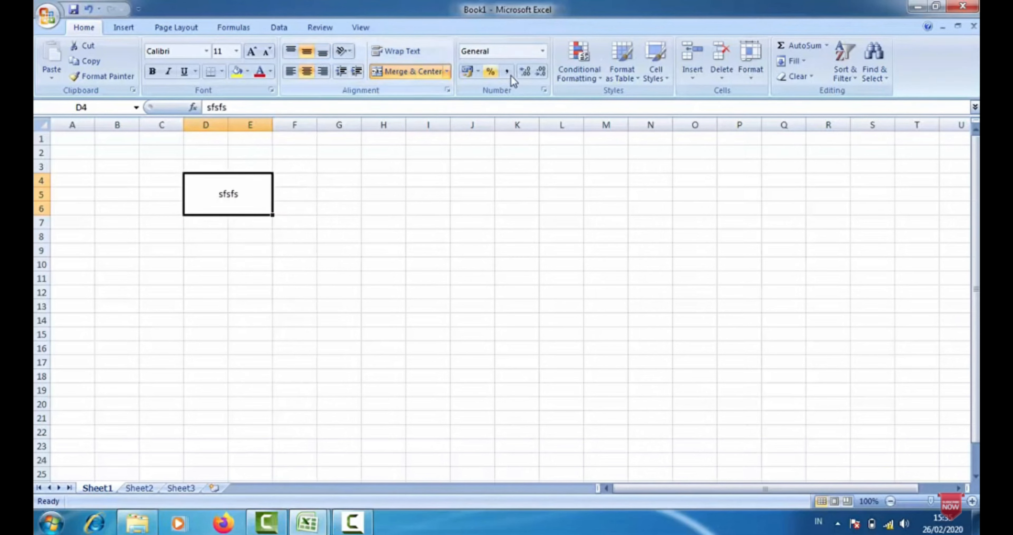
Examine the conditional formatting options, including highlight rules, data bars and color scales, without applying any rule.
{"action": "left_click", "coordinate": [599, 76]}
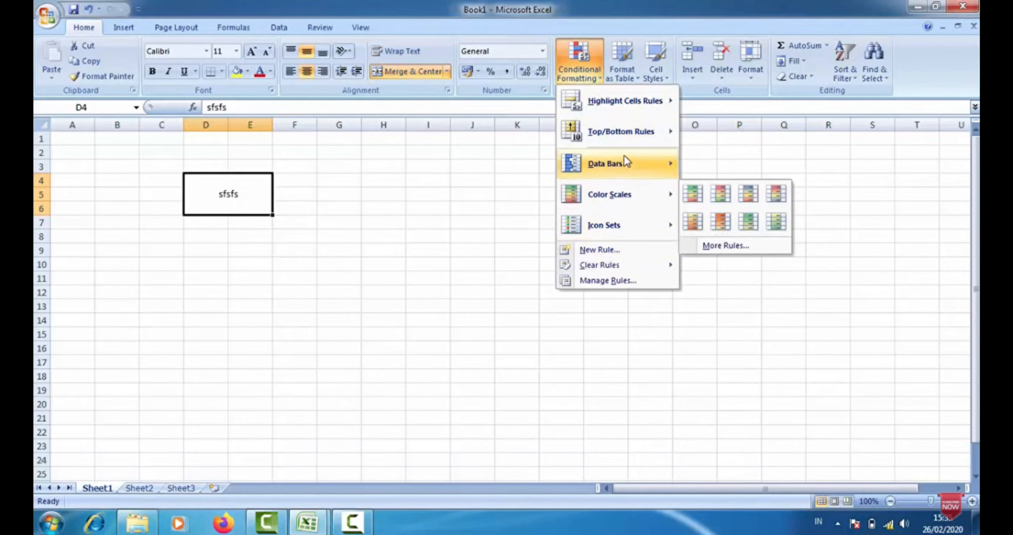
{"action": "left_click", "coordinate": [223, 233]}
{"action": "left_click", "coordinate": [218, 245]}
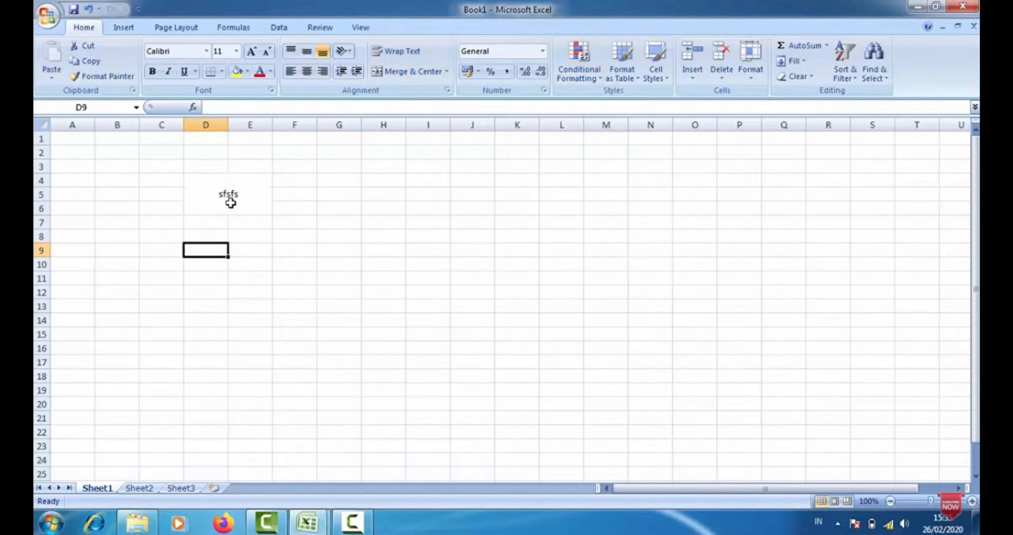
{"action": "left_click", "coordinate": [228, 195]}
{"action": "left_click", "coordinate": [203, 232]}
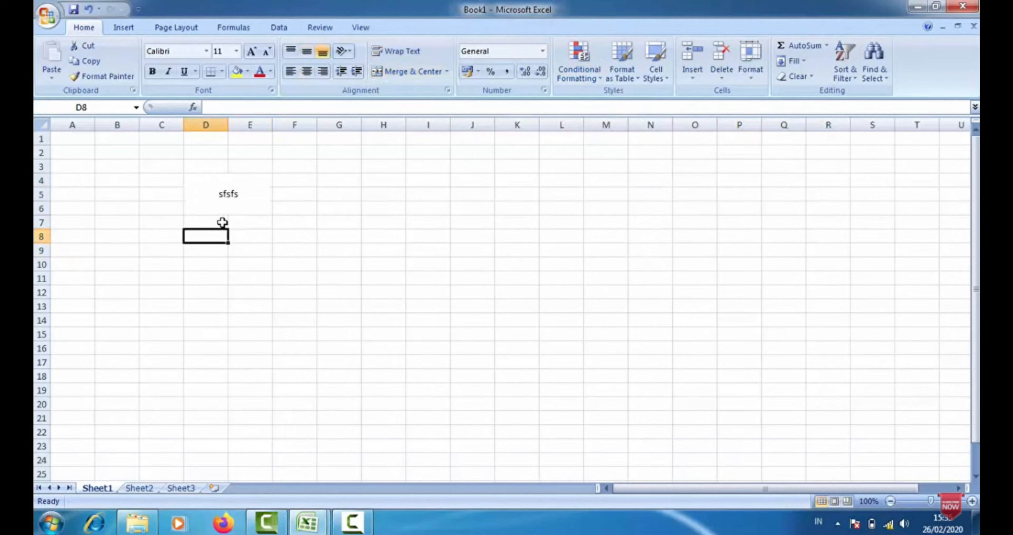
{"action": "left_click", "coordinate": [600, 76]}
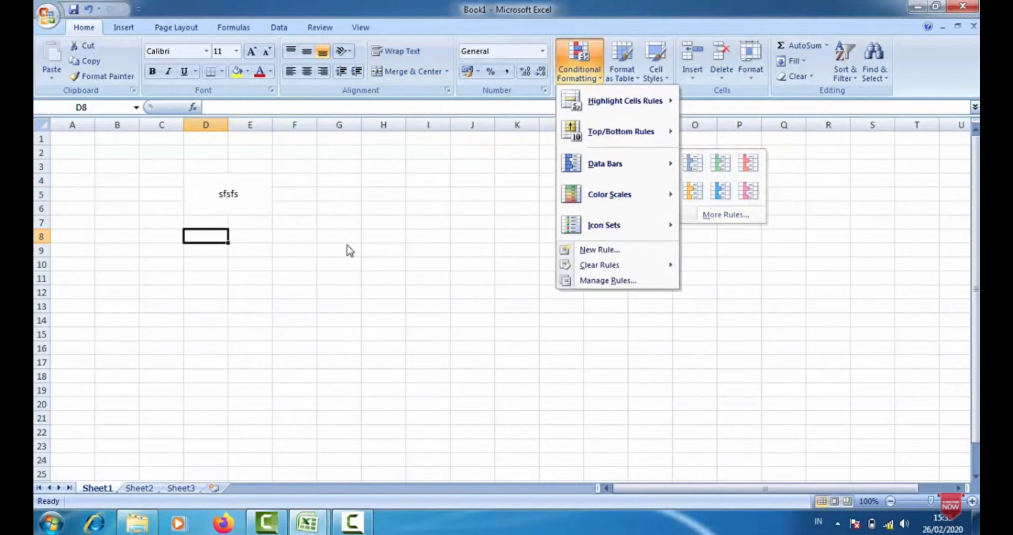
{"action": "mouse_move", "coordinate": [614, 209]}
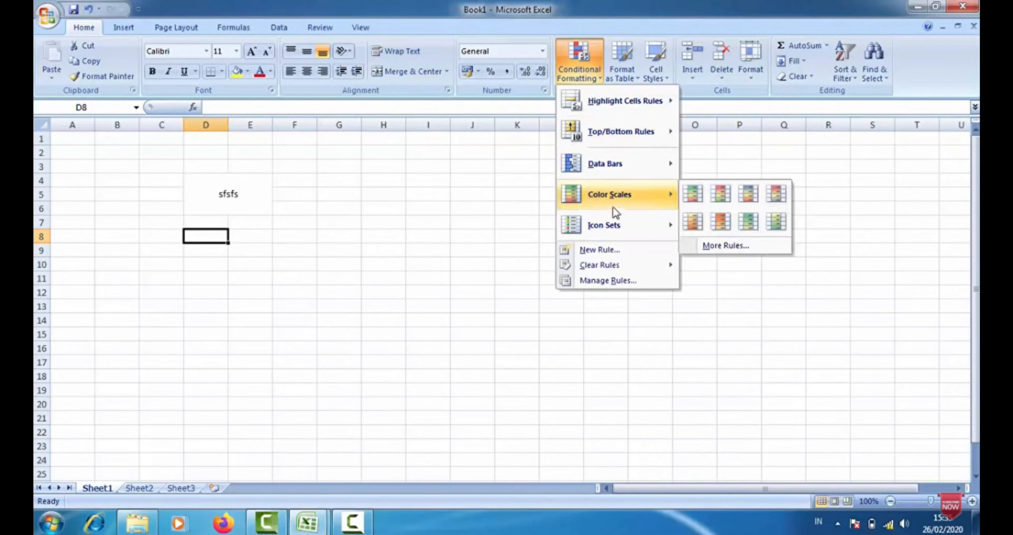
{"action": "left_click", "coordinate": [458, 224]}
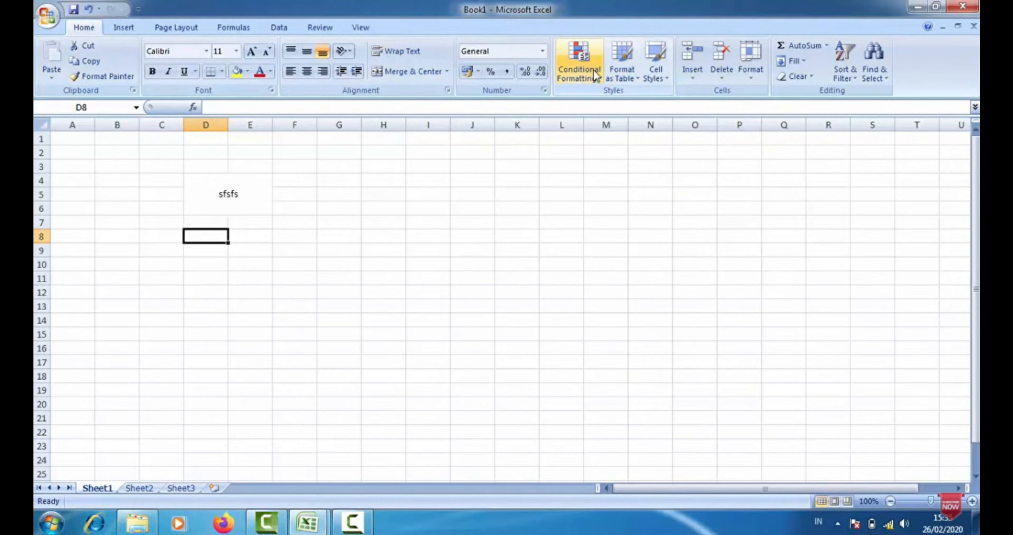
{"action": "left_click", "coordinate": [260, 192]}
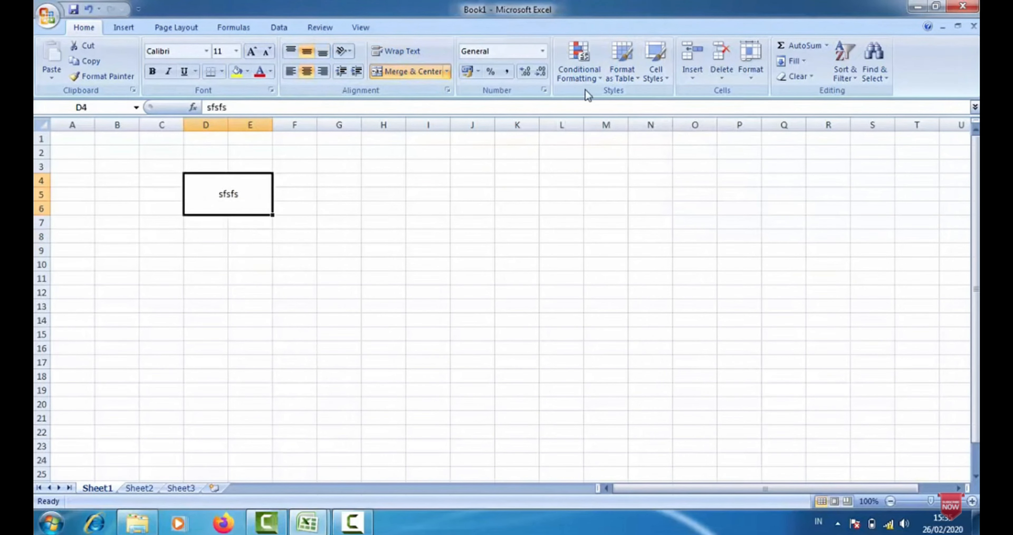
{"action": "left_click", "coordinate": [596, 82]}
{"action": "mouse_move", "coordinate": [621, 103]}
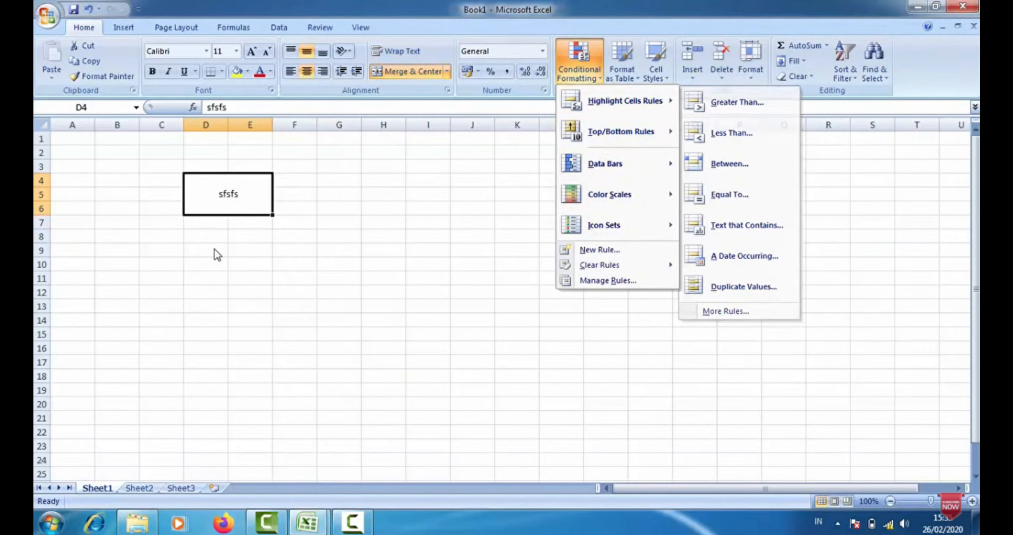
{"action": "left_click", "coordinate": [578, 67]}
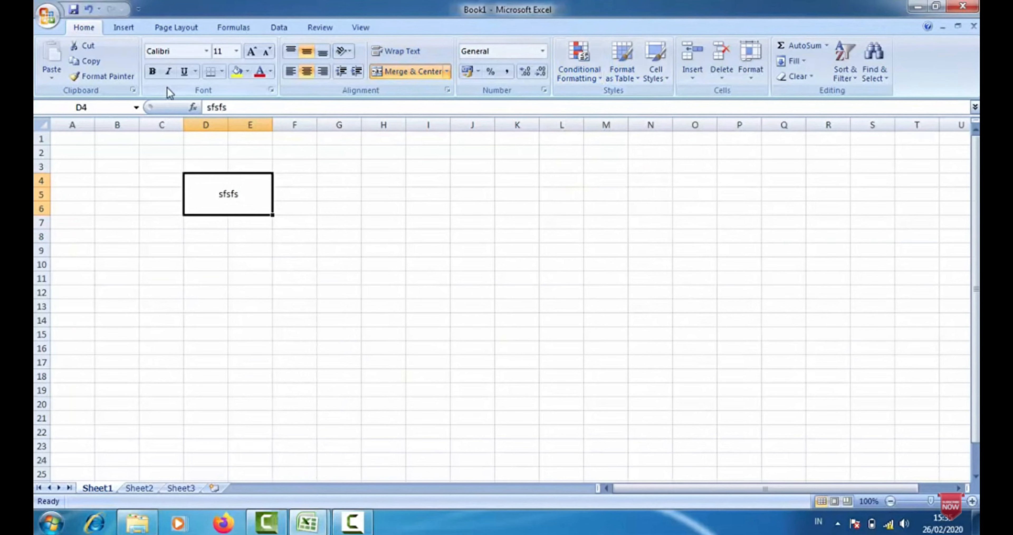
Look over the available commands for inserting tables, illustrations and charts.
{"action": "left_click", "coordinate": [125, 32]}
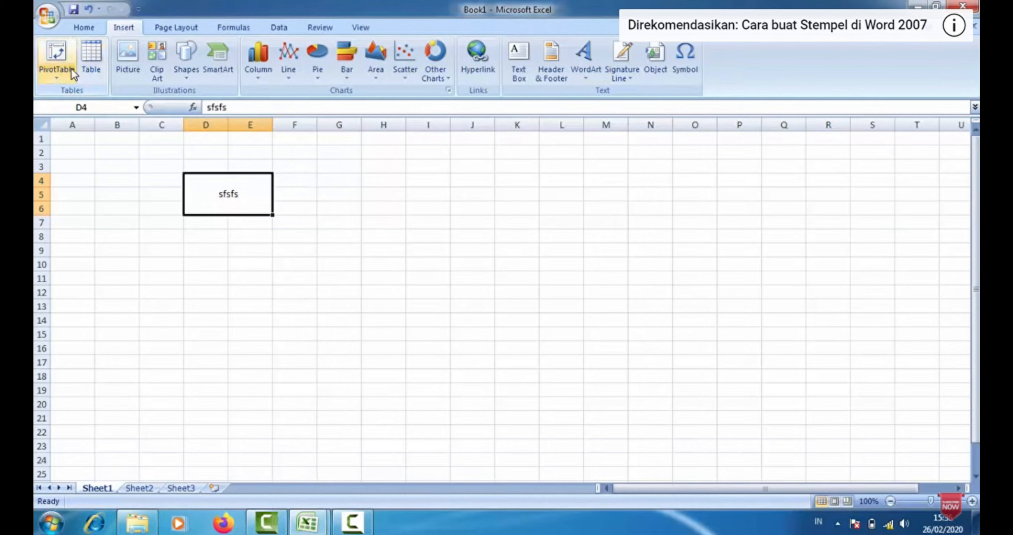
{"action": "left_click", "coordinate": [248, 277]}
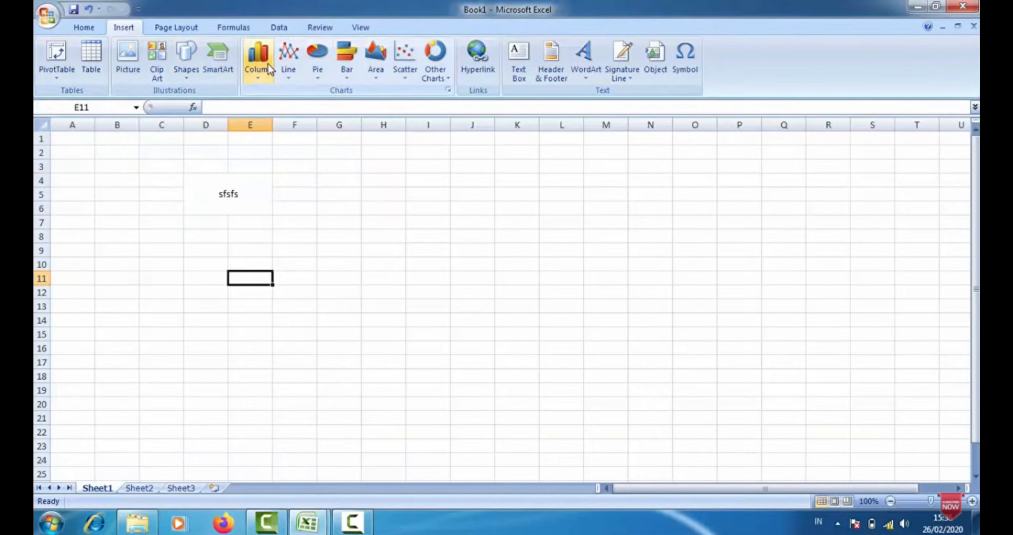
{"action": "left_click", "coordinate": [311, 307]}
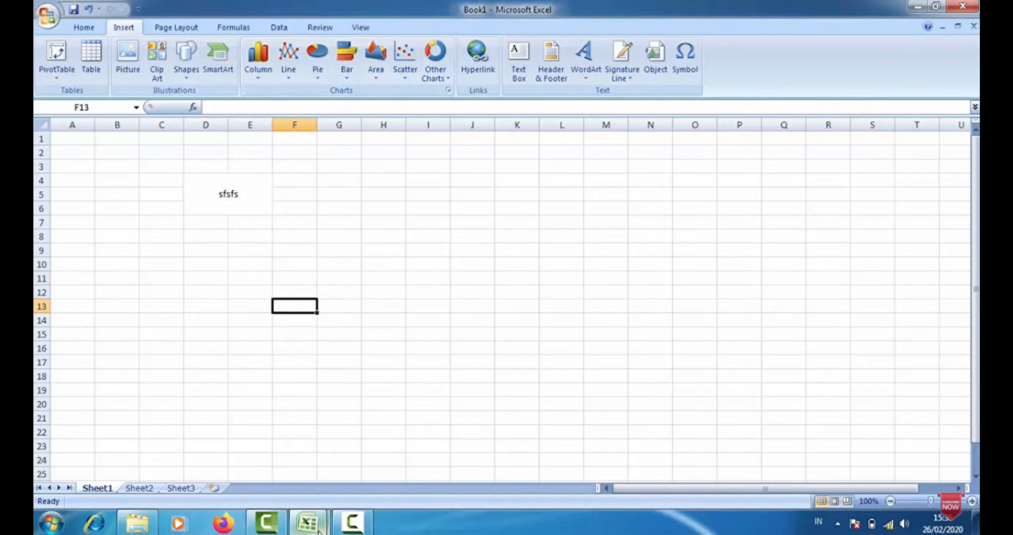
Switch to the Rumus Excel workbook and select the range C5:E14 in the student grade table on the VLOOKUP sheet.
{"action": "mouse_move", "coordinate": [319, 529]}
{"action": "left_click", "coordinate": [261, 477]}
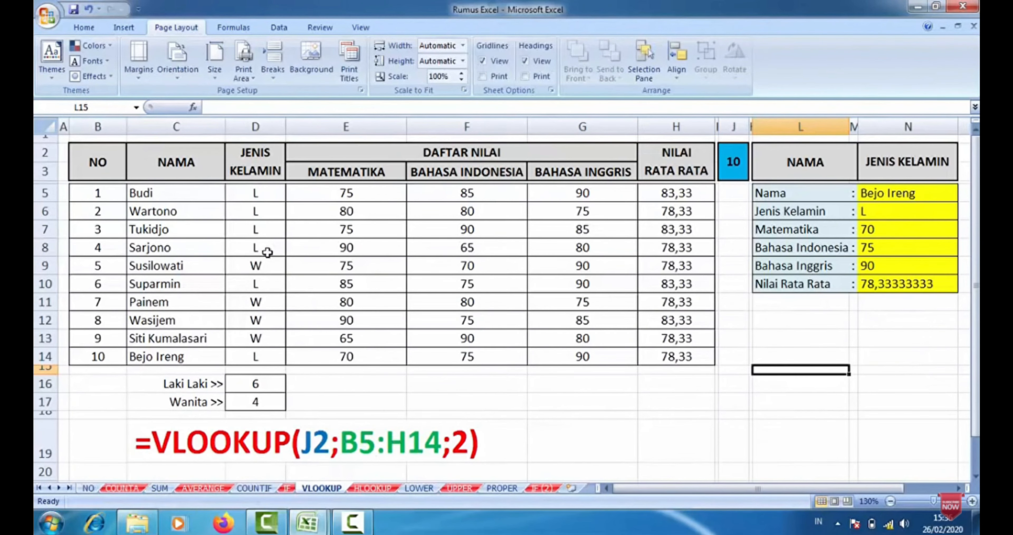
{"action": "left_click", "coordinate": [263, 244]}
{"action": "left_click_drag", "start_coordinate": [152, 193], "coordinate": [339, 352]}
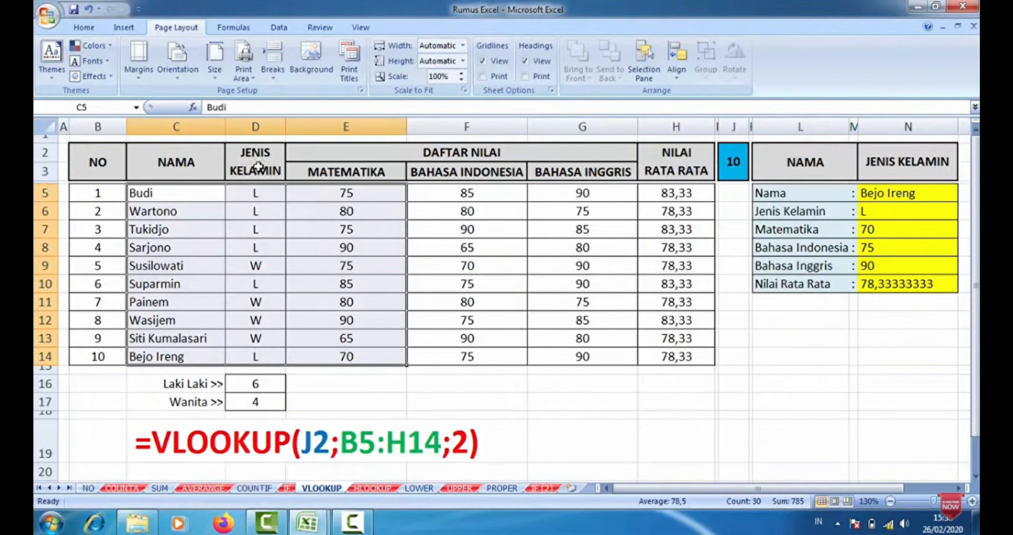
Insert a 2-D pie chart from the selected range C5:E14 and undo its insertion.
{"action": "left_click", "coordinate": [124, 25]}
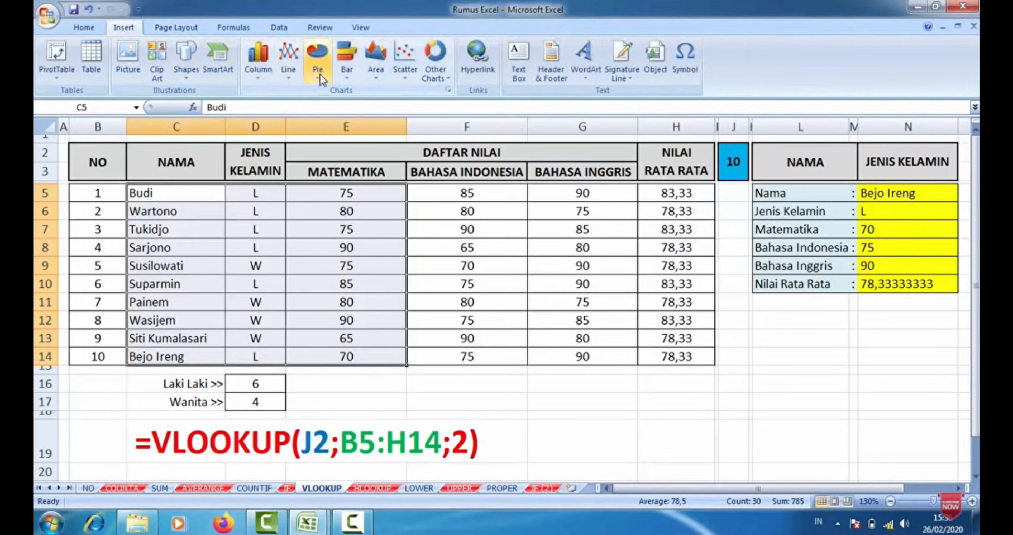
{"action": "left_click", "coordinate": [317, 58]}
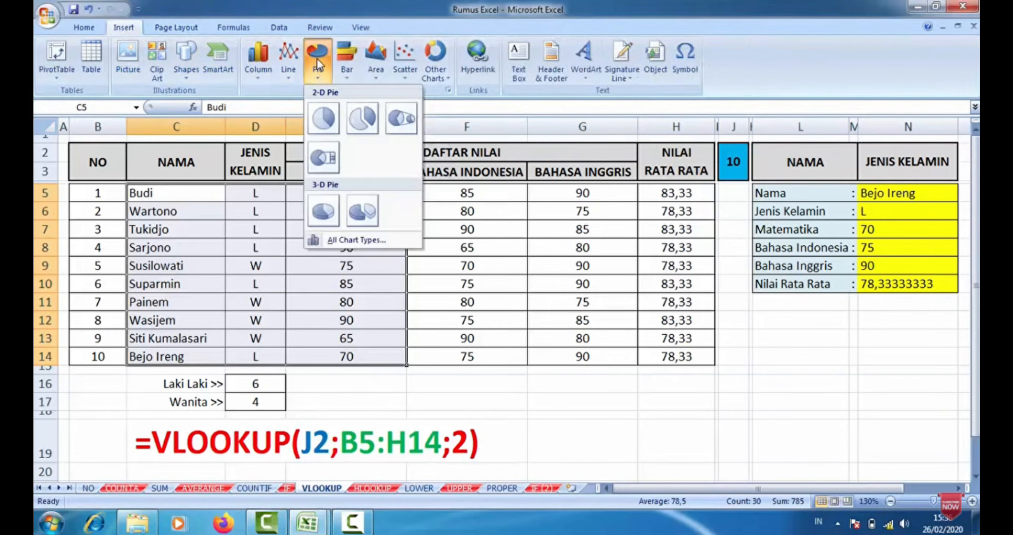
{"action": "left_click", "coordinate": [324, 121]}
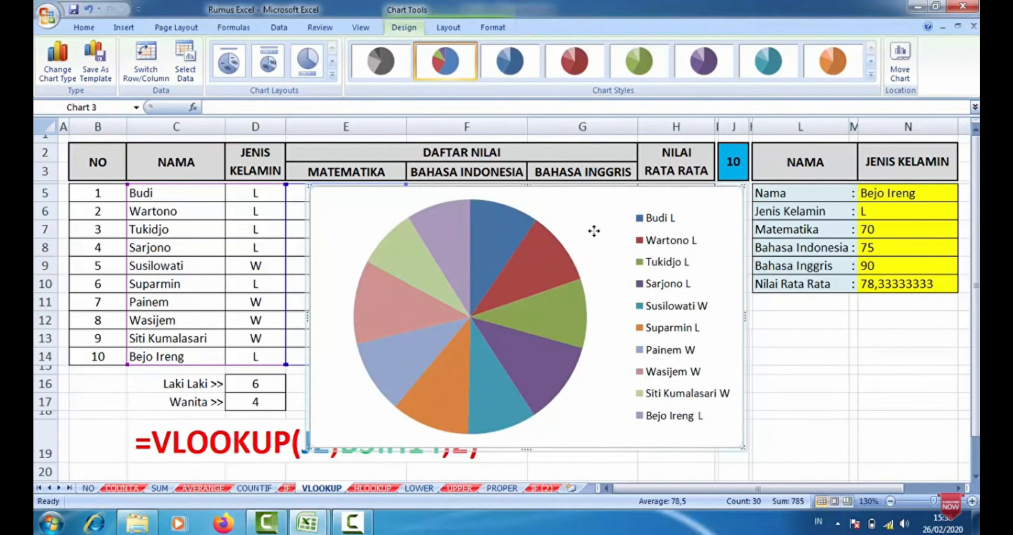
{"action": "key", "text": "ctrl+z"}
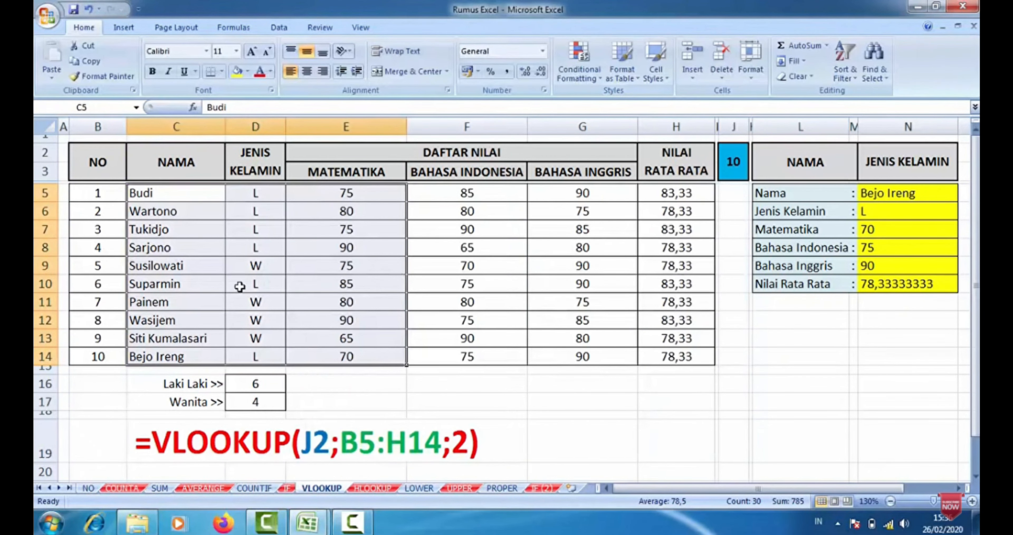
{"action": "left_click", "coordinate": [241, 285]}
Insert a light blue outlined WordArt object over the grade table and delete it again.
{"action": "left_click", "coordinate": [183, 28]}
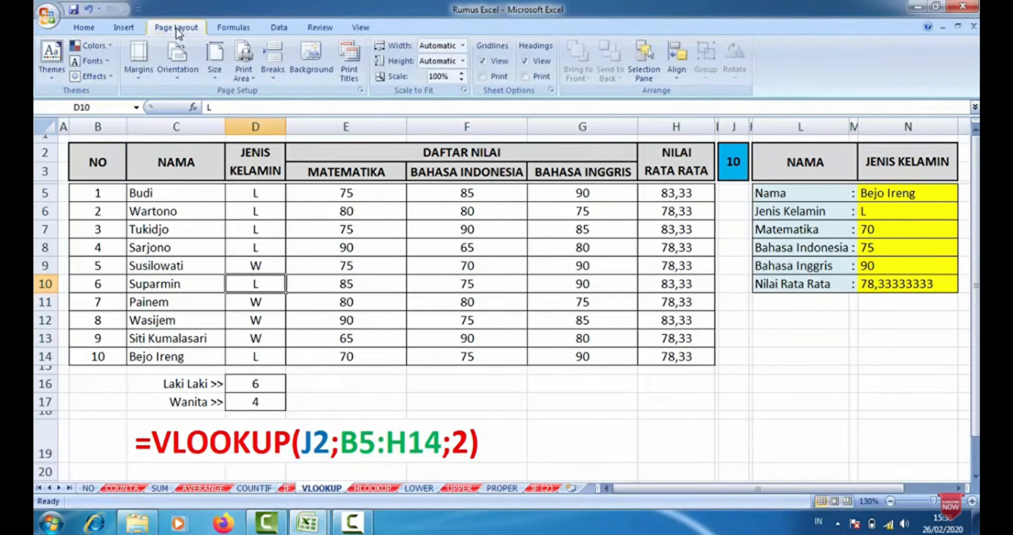
{"action": "left_click", "coordinate": [130, 28]}
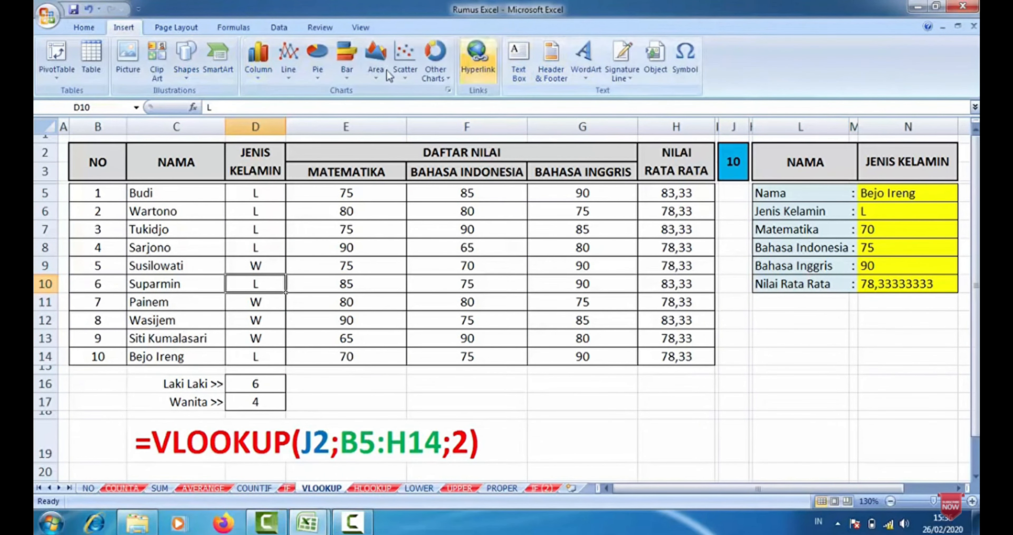
{"action": "left_click", "coordinate": [586, 79]}
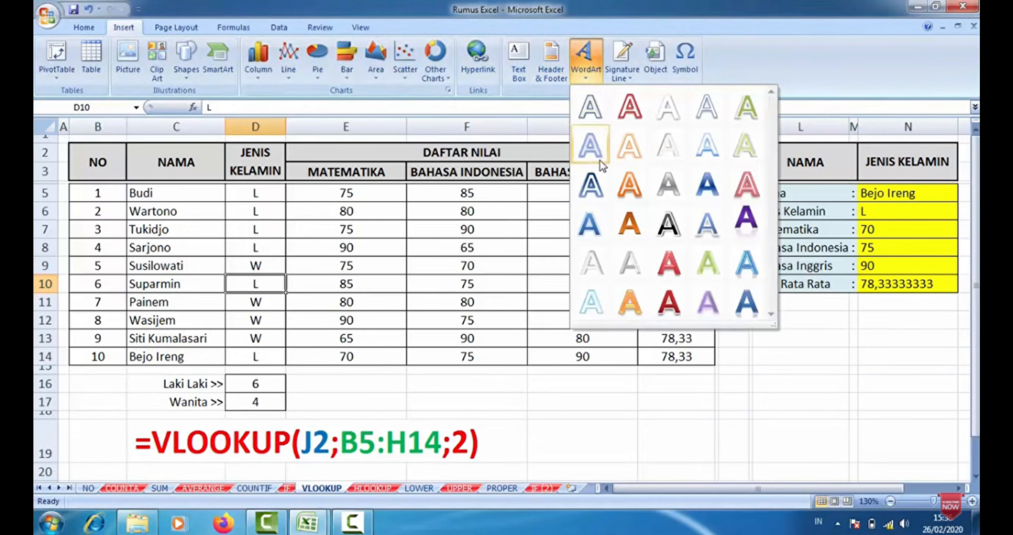
{"action": "left_click", "coordinate": [590, 149]}
{"action": "left_click", "coordinate": [444, 337]}
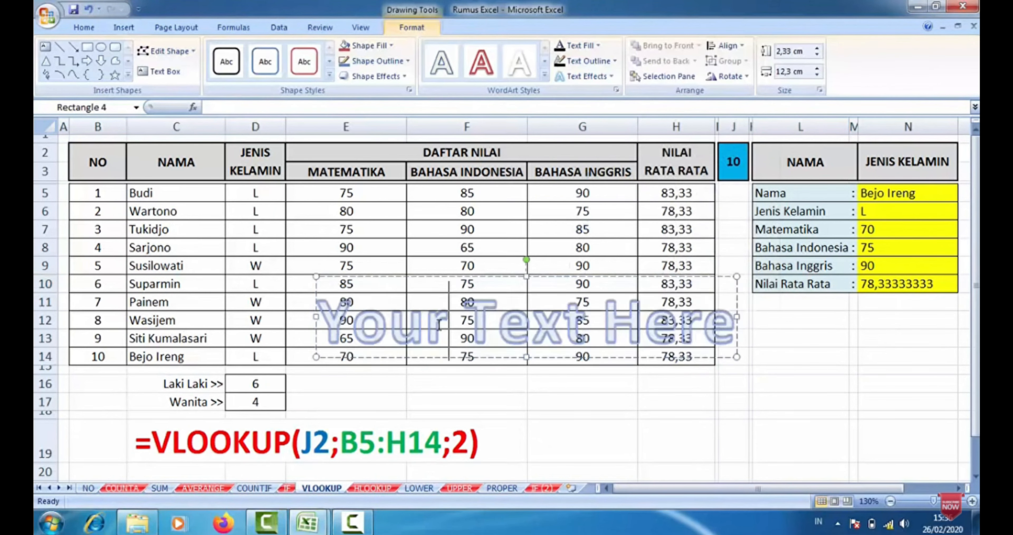
{"action": "left_click_drag", "start_coordinate": [549, 285], "coordinate": [667, 376]}
{"action": "key", "text": "Delete"}
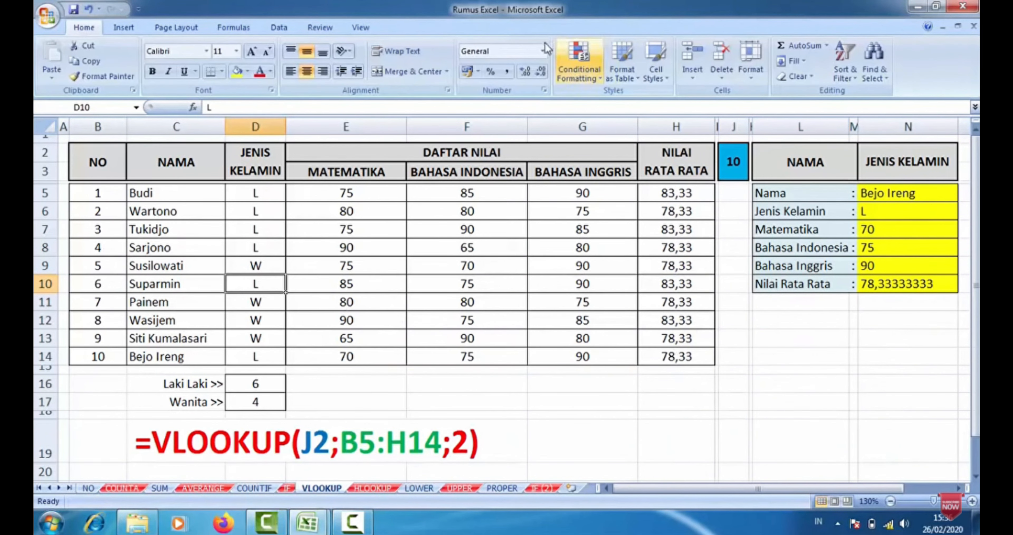
Insert the one-sixth fraction symbol (⅙) into cell L13 and clear the cell again.
{"action": "left_click", "coordinate": [138, 28]}
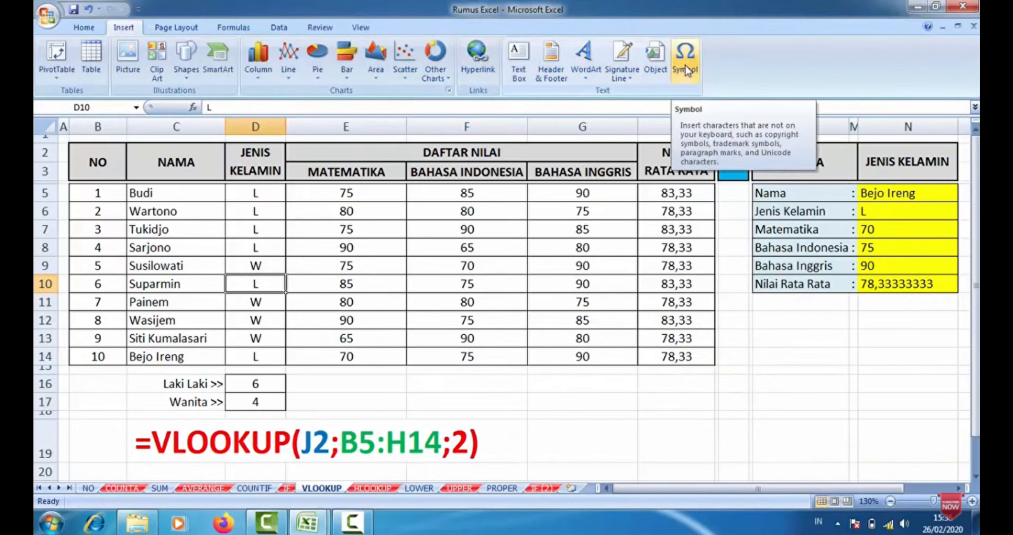
{"action": "left_click", "coordinate": [771, 340]}
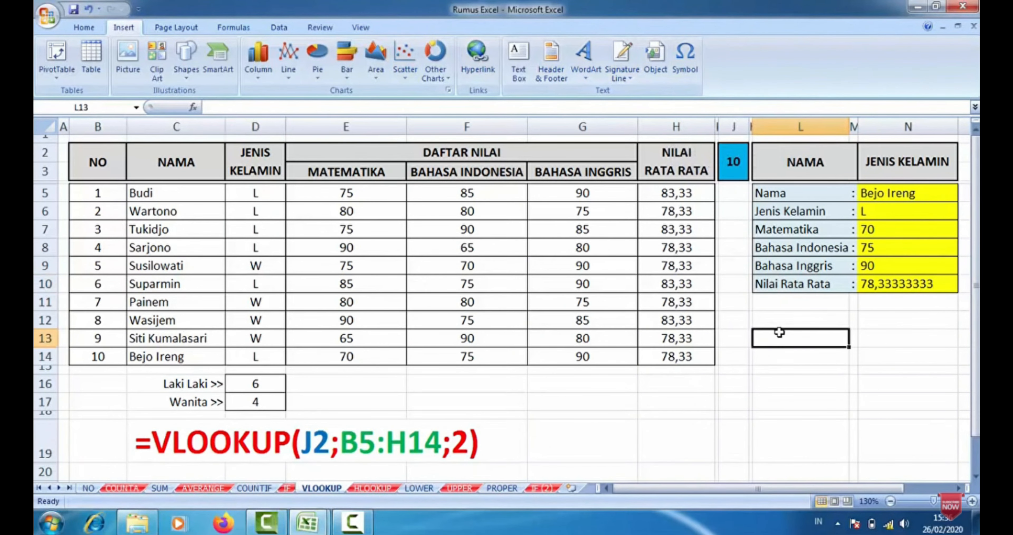
{"action": "left_click", "coordinate": [684, 55]}
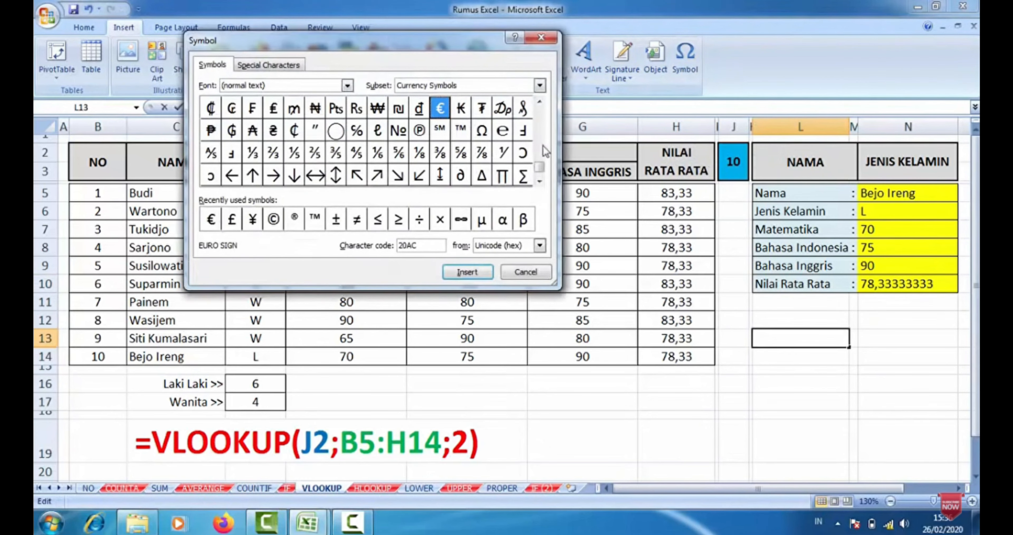
{"action": "left_click_drag", "start_coordinate": [400, 46], "coordinate": [341, 73]}
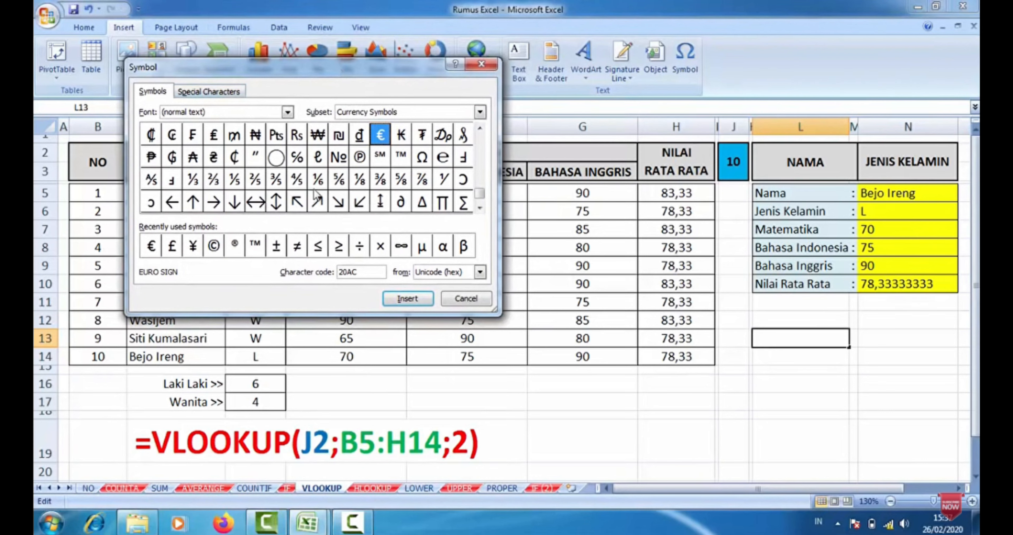
{"action": "left_click", "coordinate": [318, 180]}
{"action": "left_click", "coordinate": [393, 301]}
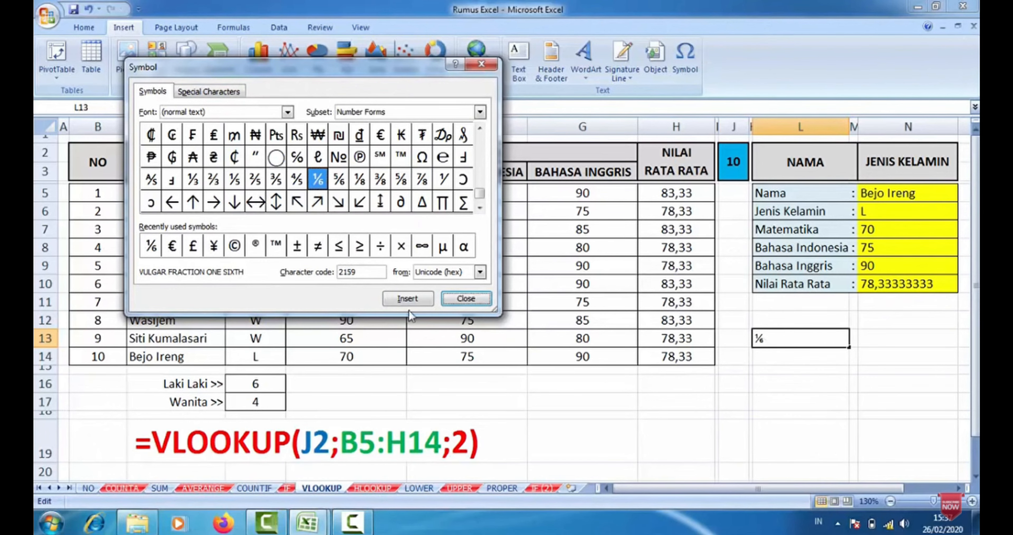
{"action": "left_click", "coordinate": [466, 299]}
{"action": "key", "text": "Return"}
{"action": "left_click", "coordinate": [790, 338]}
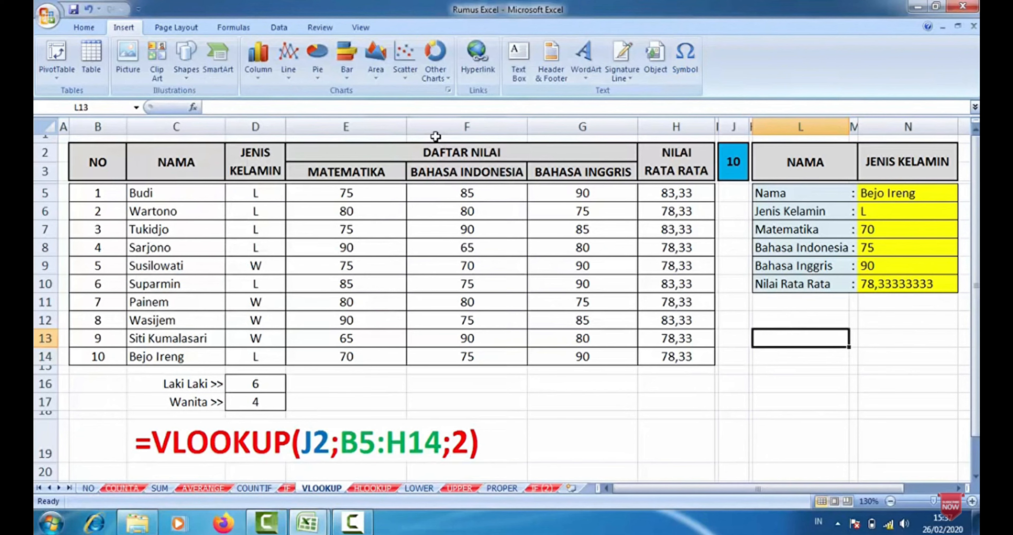
Set the student grade table, range B2:H14, as the sheet's print area.
{"action": "left_click", "coordinate": [181, 30]}
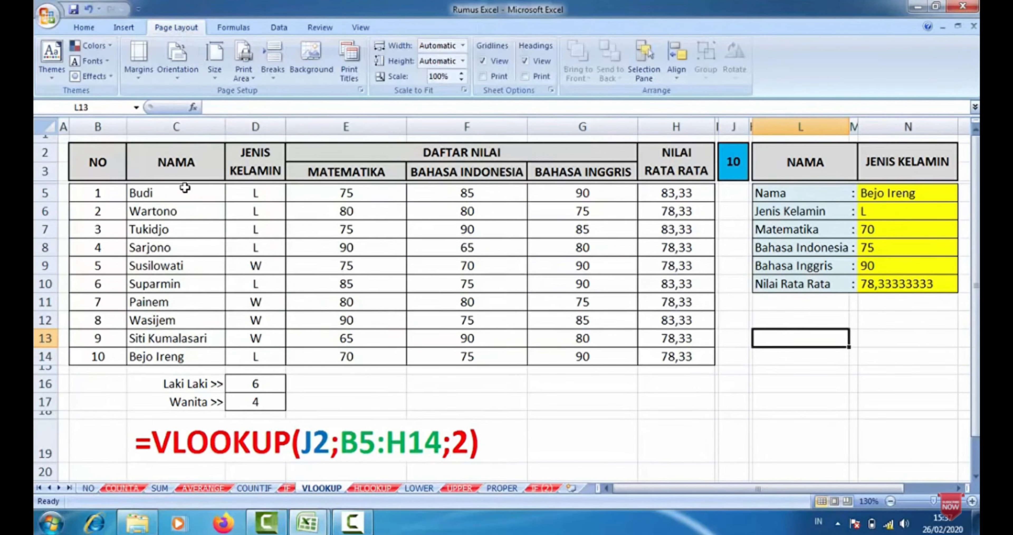
{"action": "left_click_drag", "start_coordinate": [101, 161], "coordinate": [712, 358]}
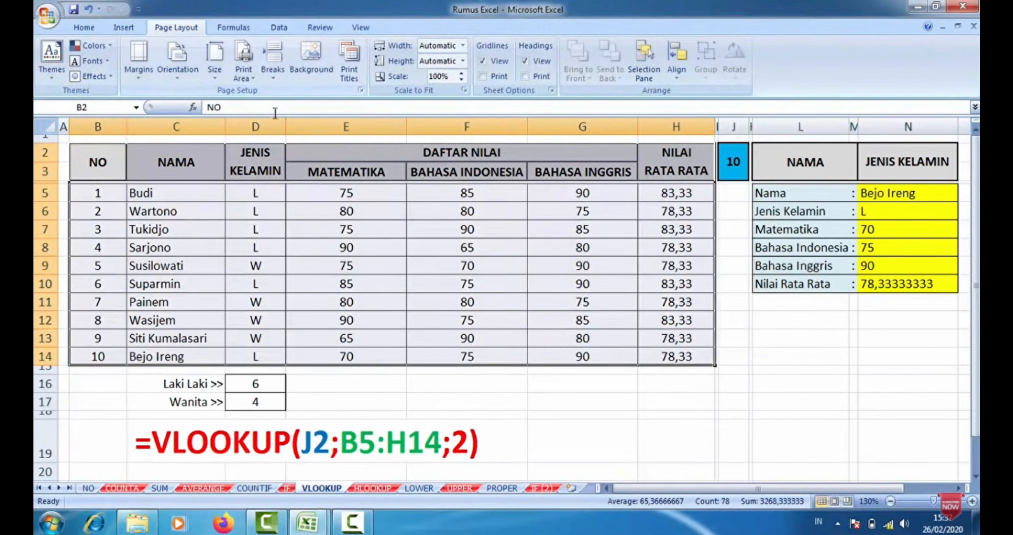
{"action": "left_click", "coordinate": [104, 212]}
{"action": "left_click_drag", "start_coordinate": [98, 162], "coordinate": [694, 360]}
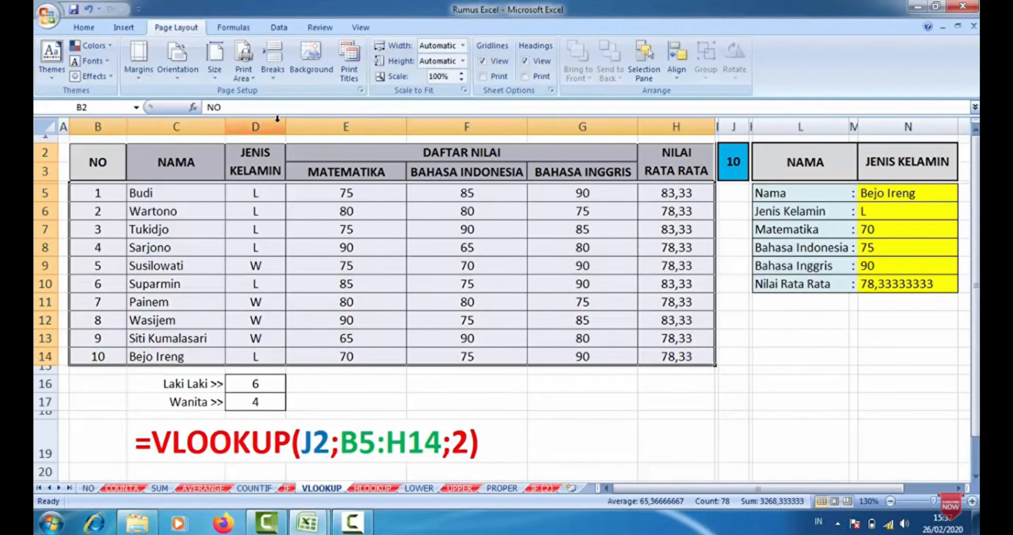
{"action": "left_click", "coordinate": [247, 77]}
{"action": "left_click", "coordinate": [261, 95]}
{"action": "left_click", "coordinate": [429, 262]}
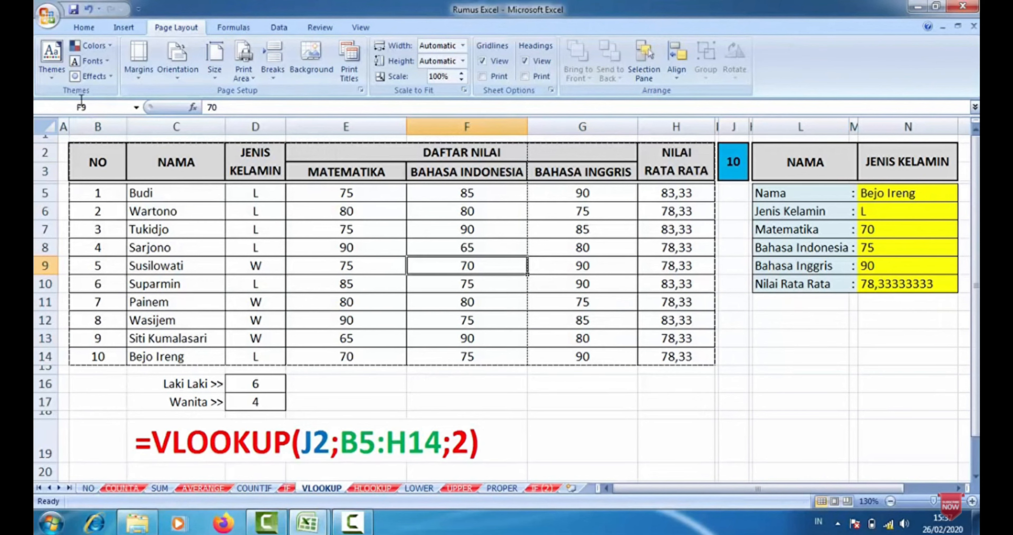
Check the print area in Print Preview and look over the Page Setup options without changing them.
{"action": "left_click", "coordinate": [47, 17]}
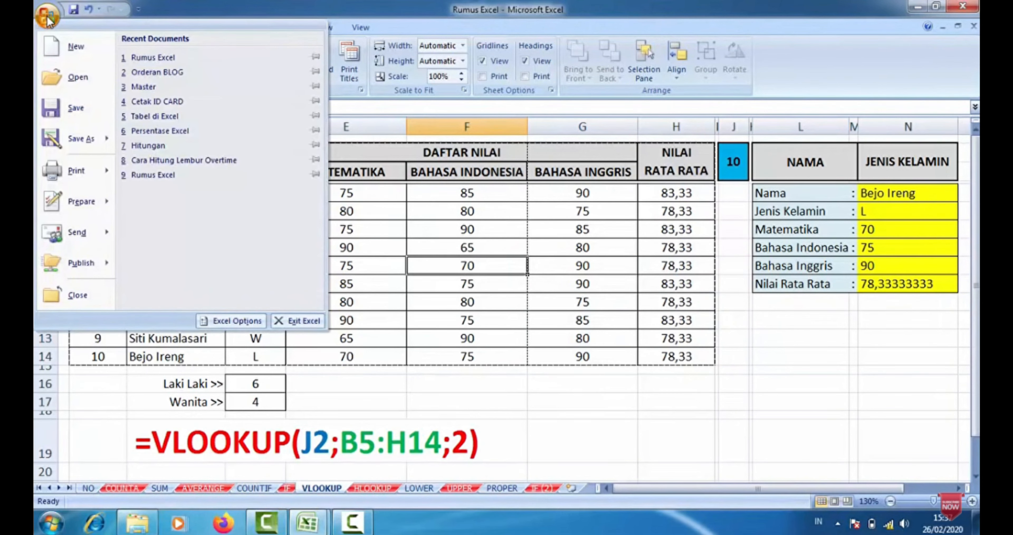
{"action": "mouse_move", "coordinate": [70, 164]}
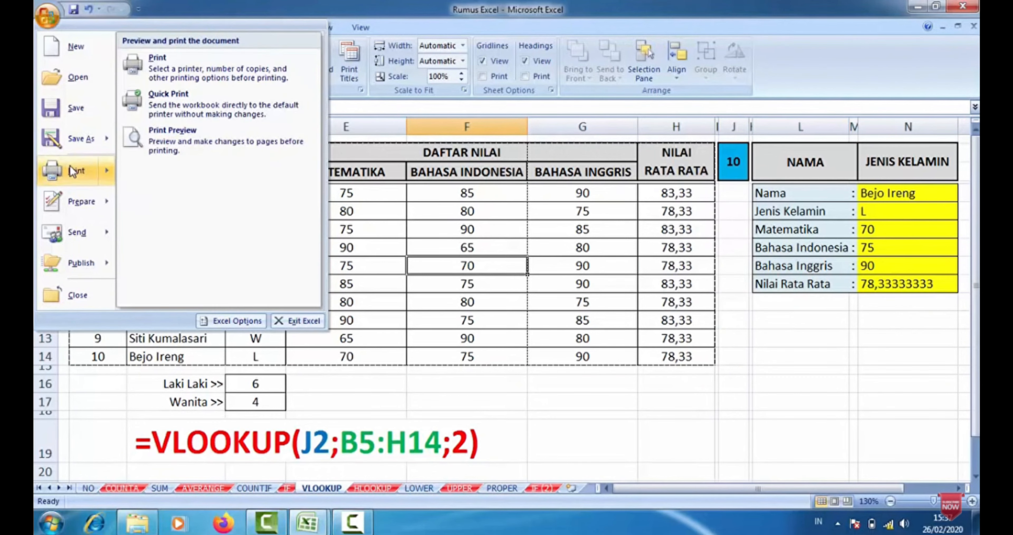
{"action": "left_click", "coordinate": [161, 142]}
{"action": "left_click", "coordinate": [543, 153]}
{"action": "left_click", "coordinate": [435, 128]}
{"action": "left_click", "coordinate": [236, 58]}
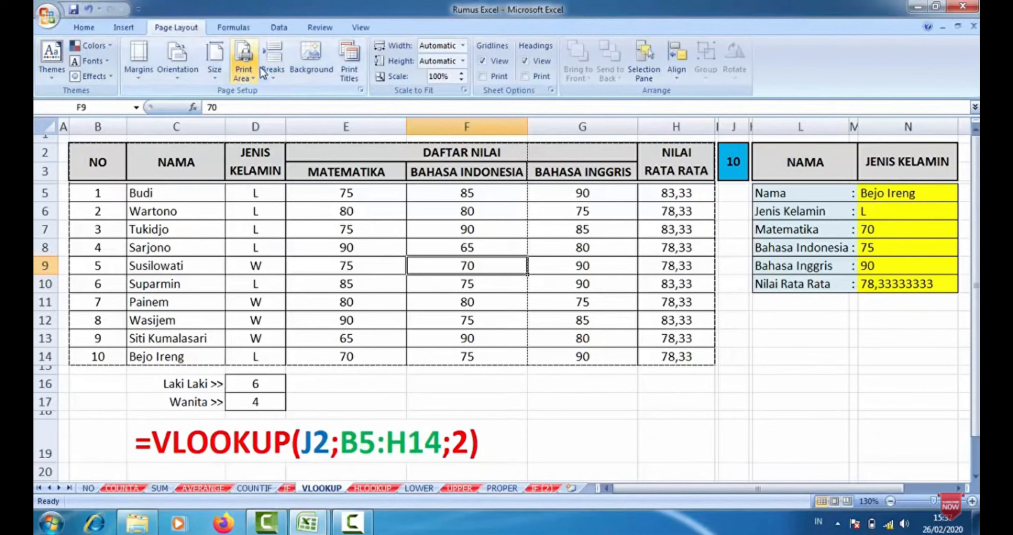
{"action": "left_click", "coordinate": [361, 91]}
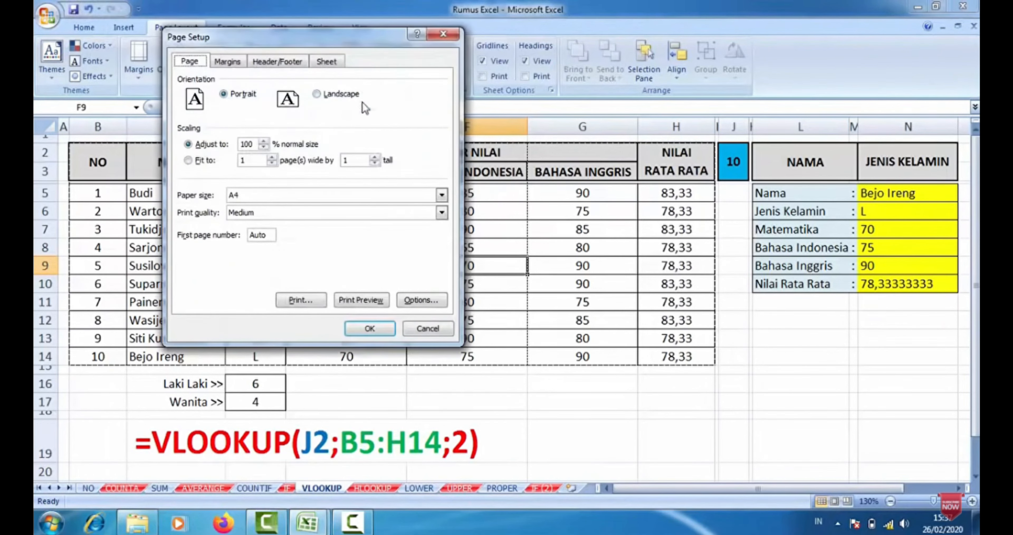
{"action": "left_click", "coordinate": [415, 329]}
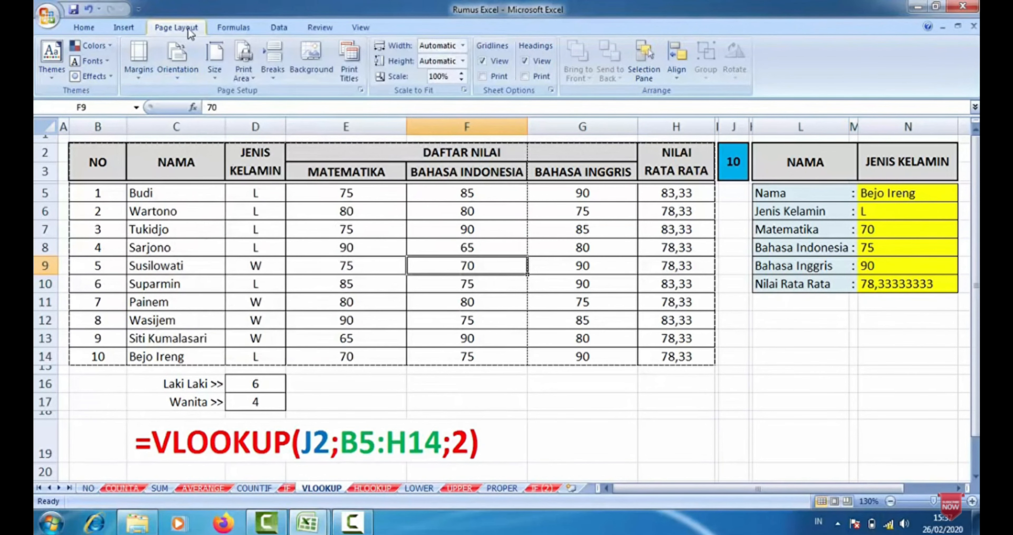
Look over the formula library and the list of AutoSum functions without inserting one.
{"action": "left_click", "coordinate": [230, 27]}
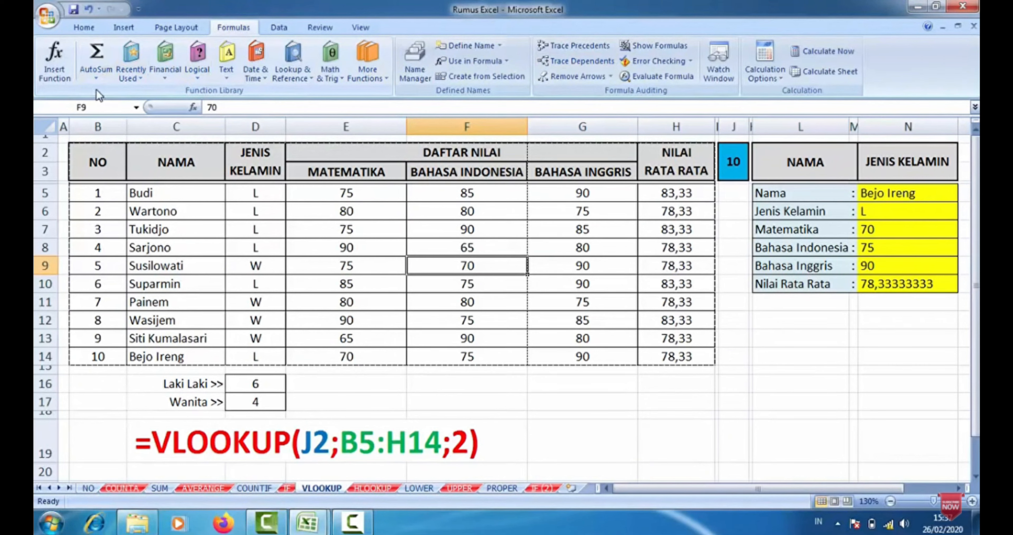
{"action": "left_click", "coordinate": [96, 77]}
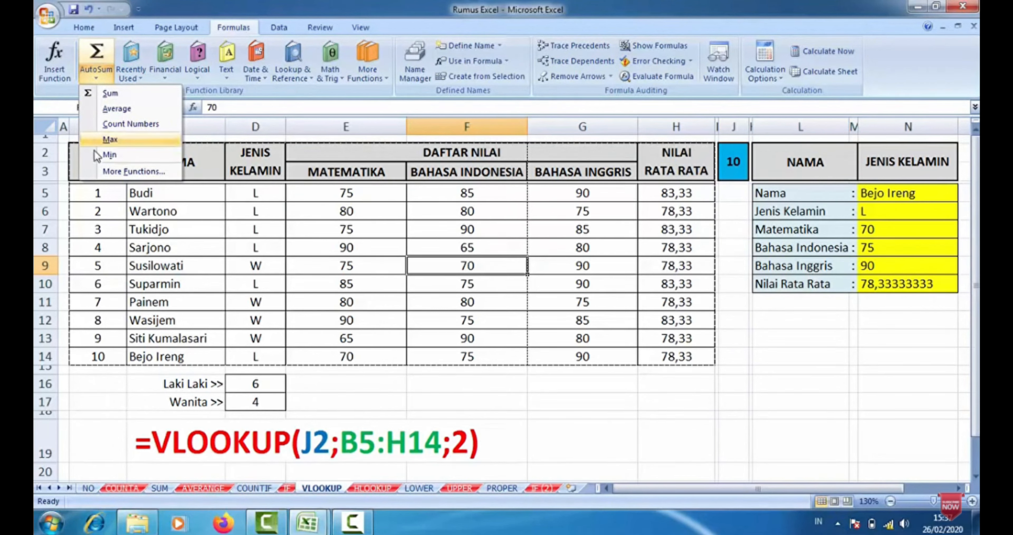
{"action": "left_click", "coordinate": [322, 264]}
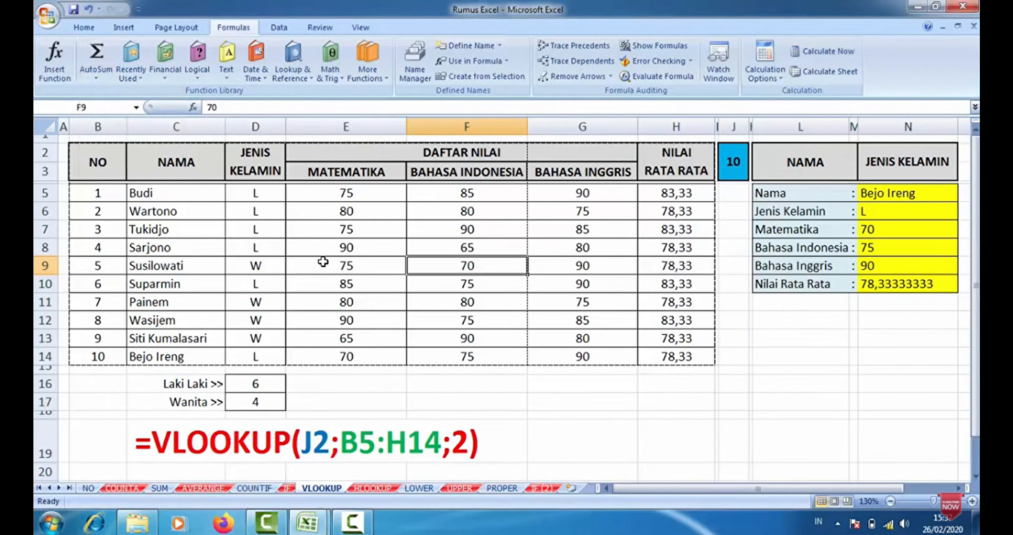
{"action": "left_click", "coordinate": [282, 27]}
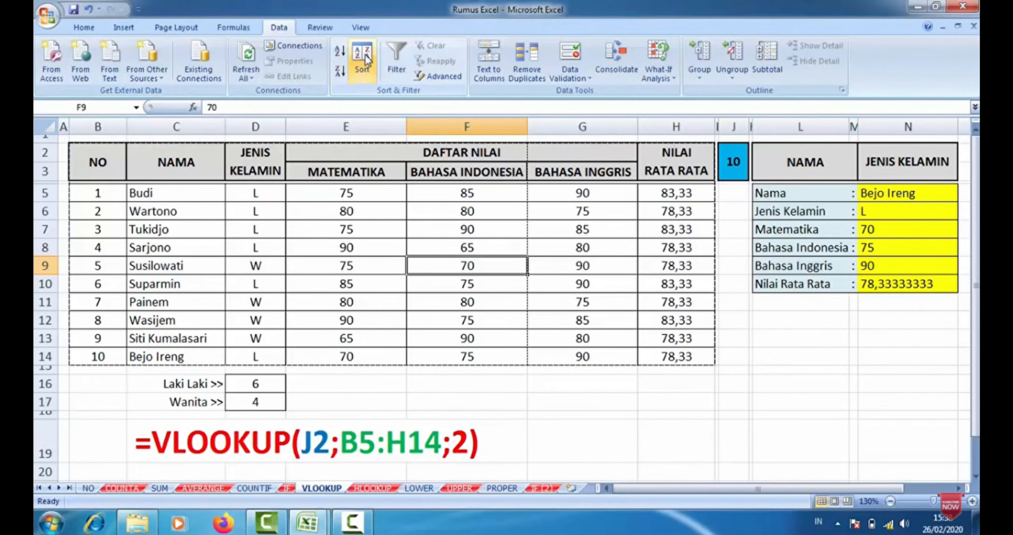
{"action": "left_click", "coordinate": [362, 68]}
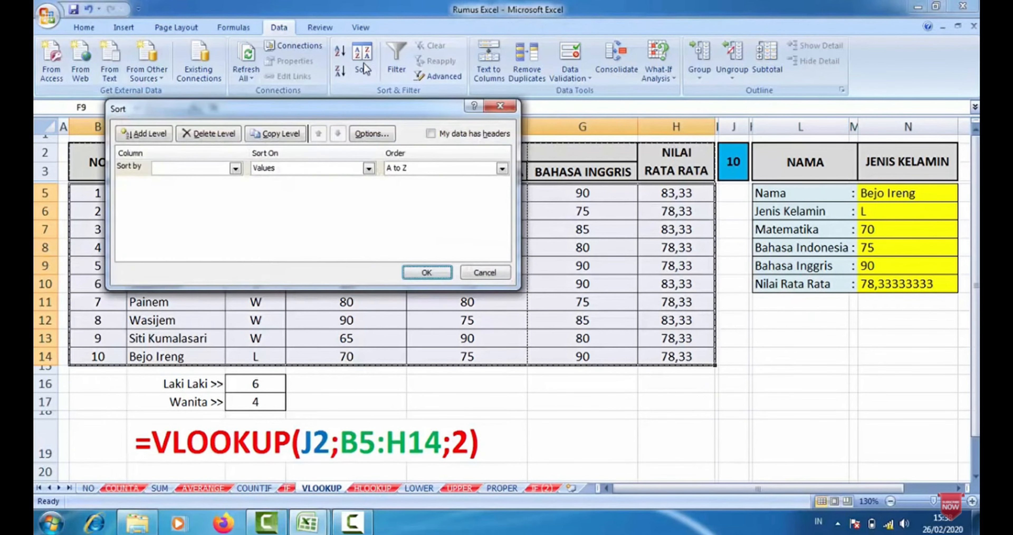
{"action": "left_click", "coordinate": [486, 273]}
{"action": "left_click", "coordinate": [149, 244]}
Sort the student rows B5:H14 by the values in Column C from A to Z, and select the names in C5:C13.
{"action": "left_click_drag", "start_coordinate": [105, 200], "coordinate": [670, 357]}
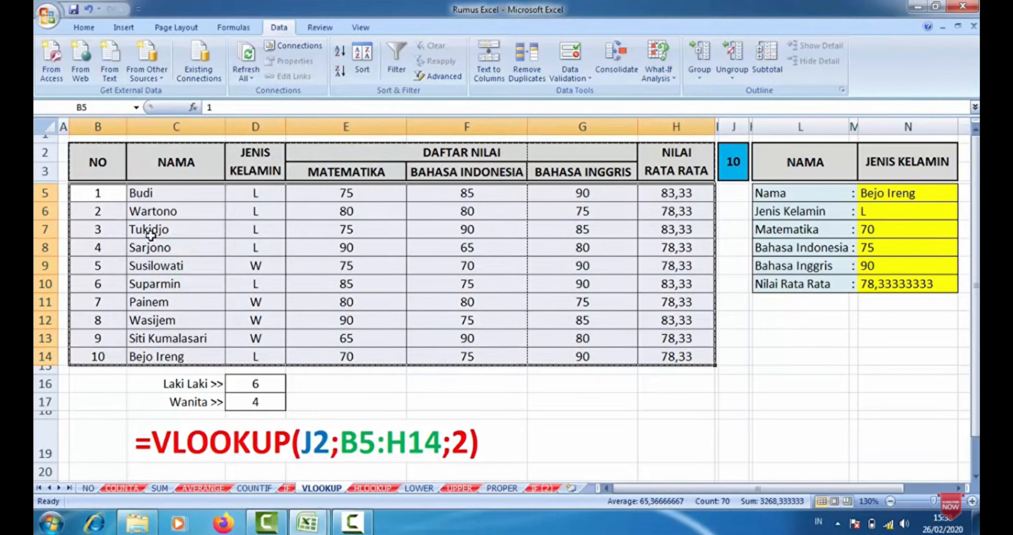
{"action": "left_click", "coordinate": [366, 59]}
{"action": "left_click_drag", "start_coordinate": [303, 111], "coordinate": [524, 116]}
{"action": "left_click", "coordinate": [648, 277]}
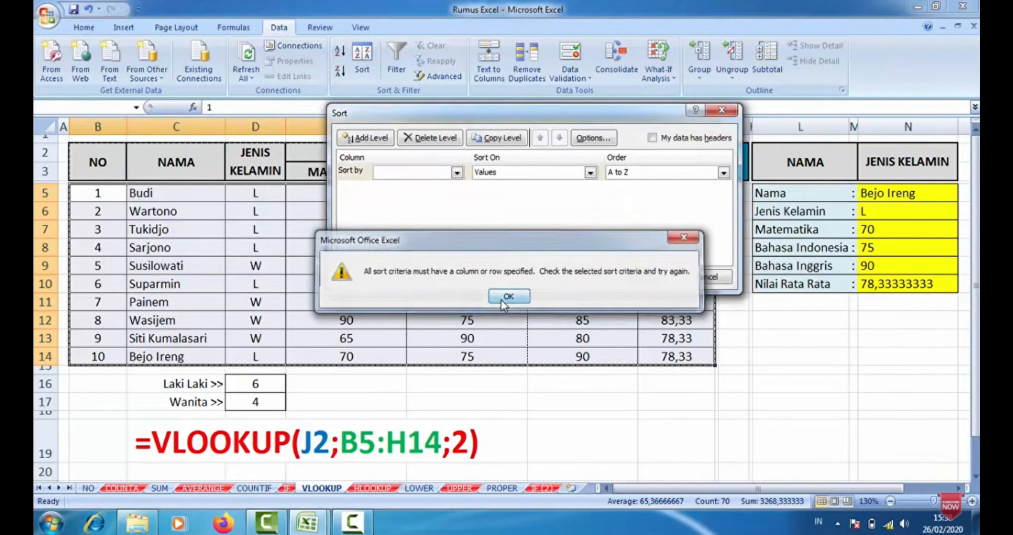
{"action": "left_click", "coordinate": [507, 296]}
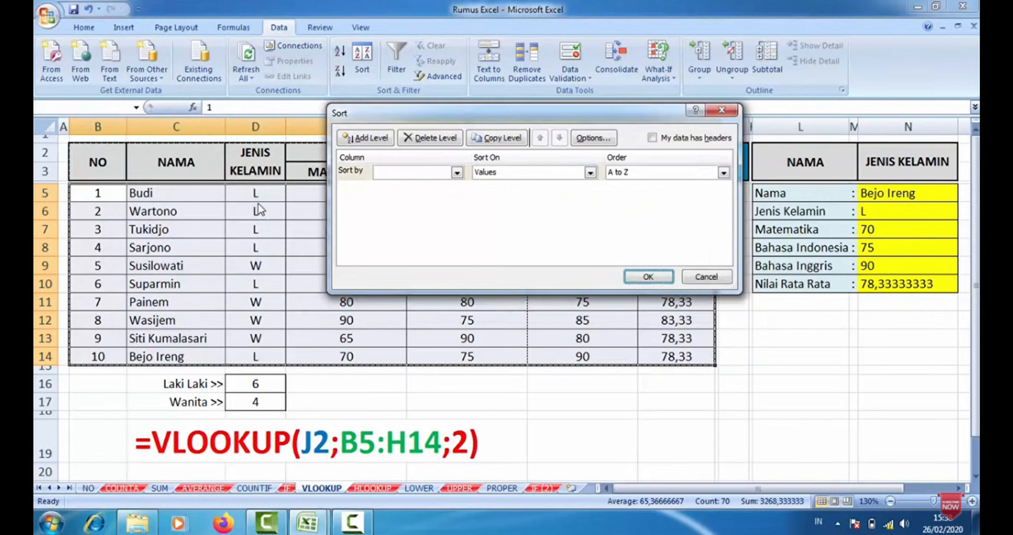
{"action": "left_click", "coordinate": [456, 173]}
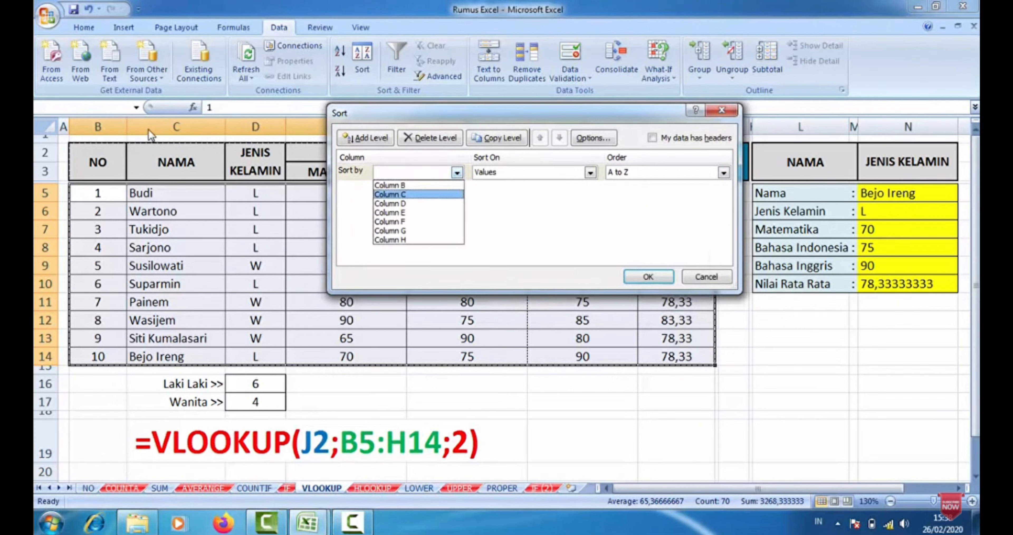
{"action": "left_click", "coordinate": [416, 194]}
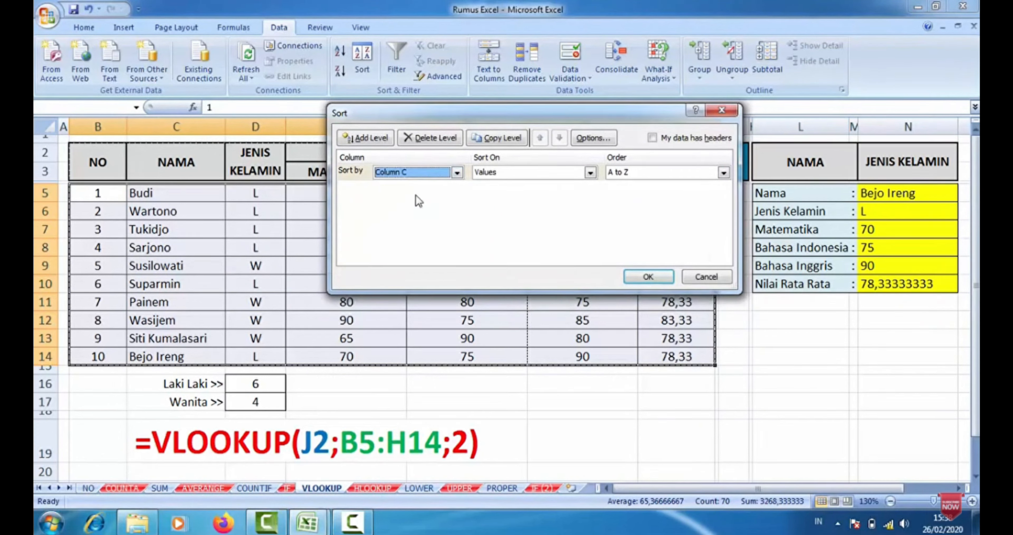
{"action": "left_click", "coordinate": [648, 276]}
{"action": "left_click_drag", "start_coordinate": [153, 196], "coordinate": [152, 342]}
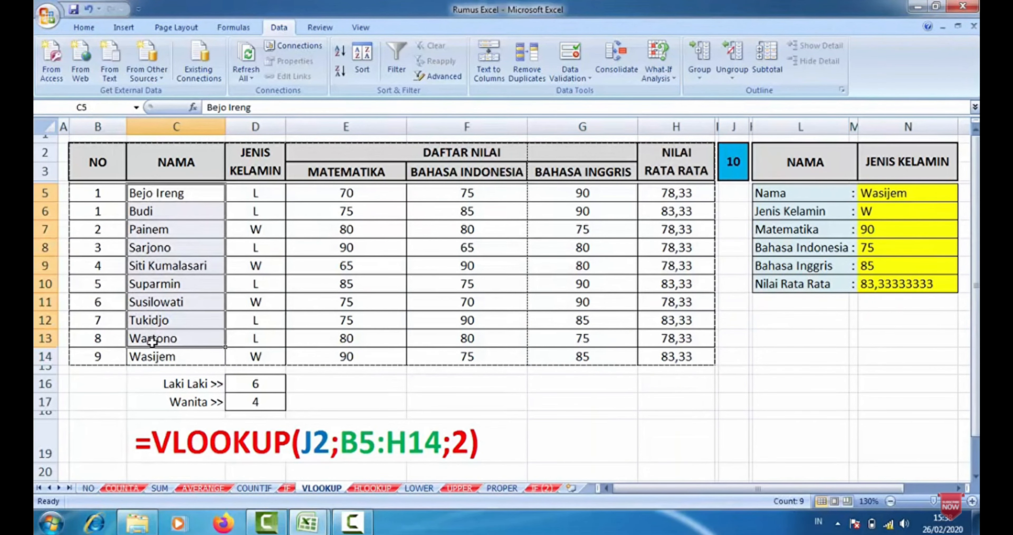
{"action": "left_click", "coordinate": [152, 267]}
{"action": "left_click", "coordinate": [153, 303]}
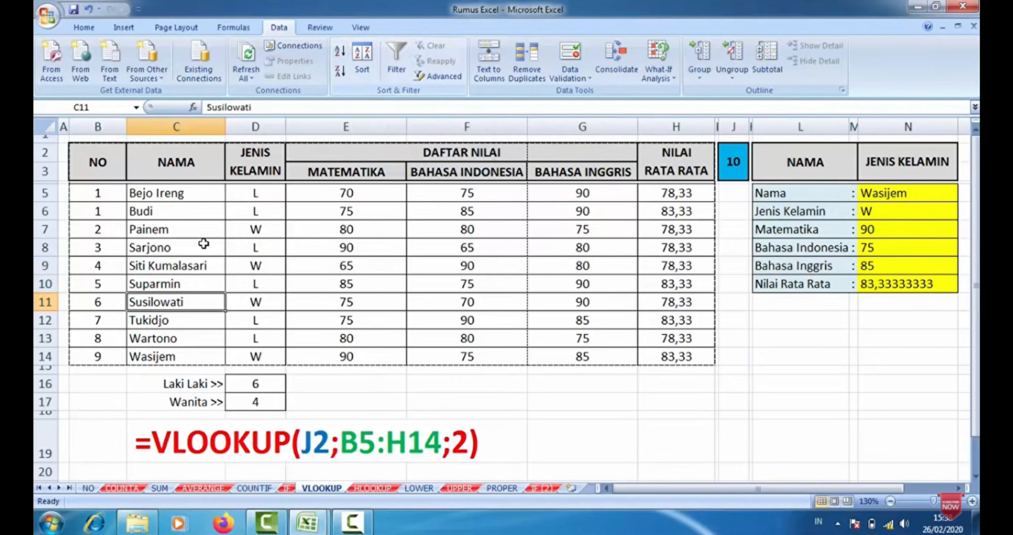
{"action": "left_click_drag", "start_coordinate": [100, 193], "coordinate": [686, 352]}
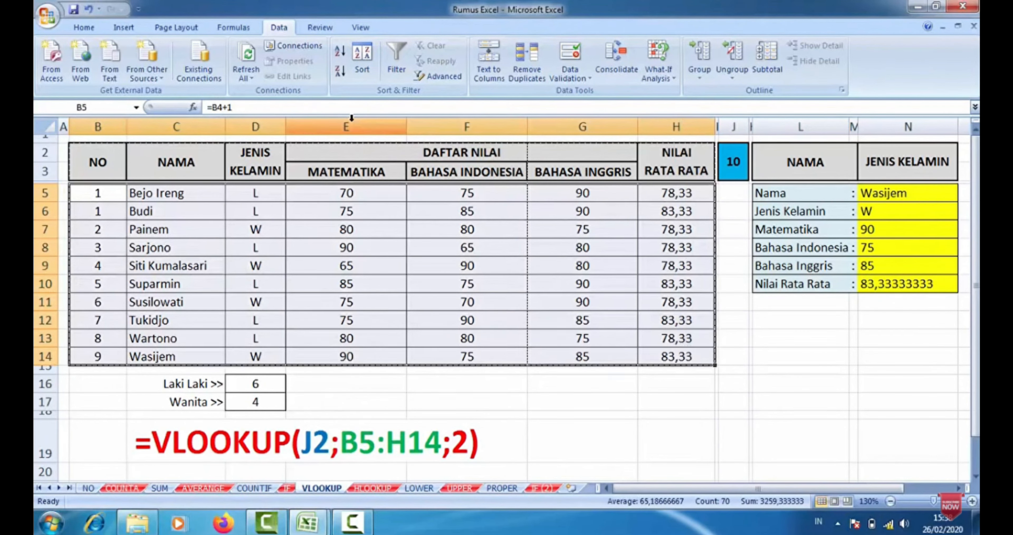
{"action": "left_click", "coordinate": [397, 58]}
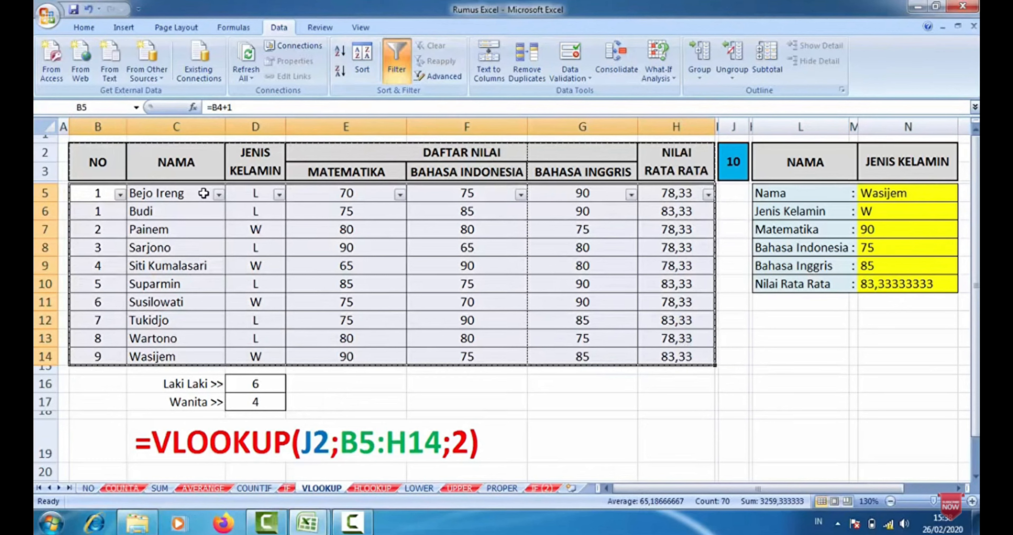
{"action": "left_click", "coordinate": [397, 63]}
{"action": "left_click", "coordinate": [196, 228]}
Add filters to the range B4:H14 and increase the height of row 4 to expose the filter arrows.
{"action": "left_click_drag", "start_coordinate": [96, 182], "coordinate": [673, 357]}
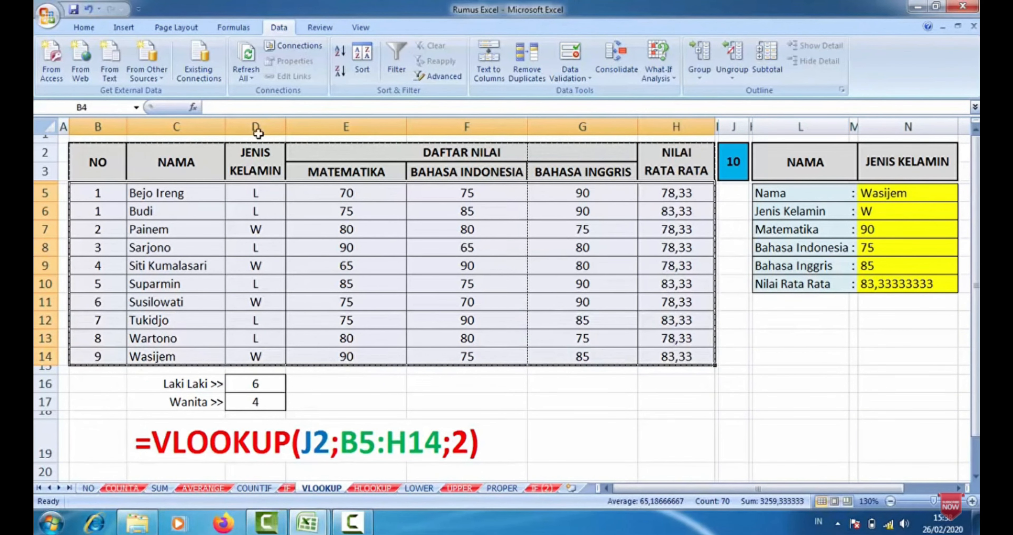
{"action": "left_click", "coordinate": [397, 63]}
{"action": "left_click", "coordinate": [333, 213]}
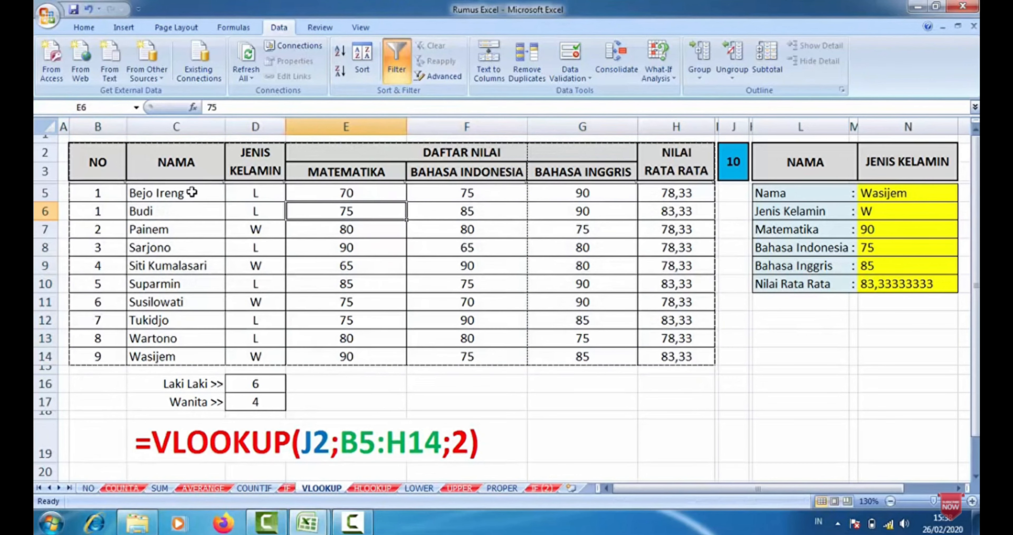
{"action": "left_click_drag", "start_coordinate": [42, 183], "coordinate": [64, 202]}
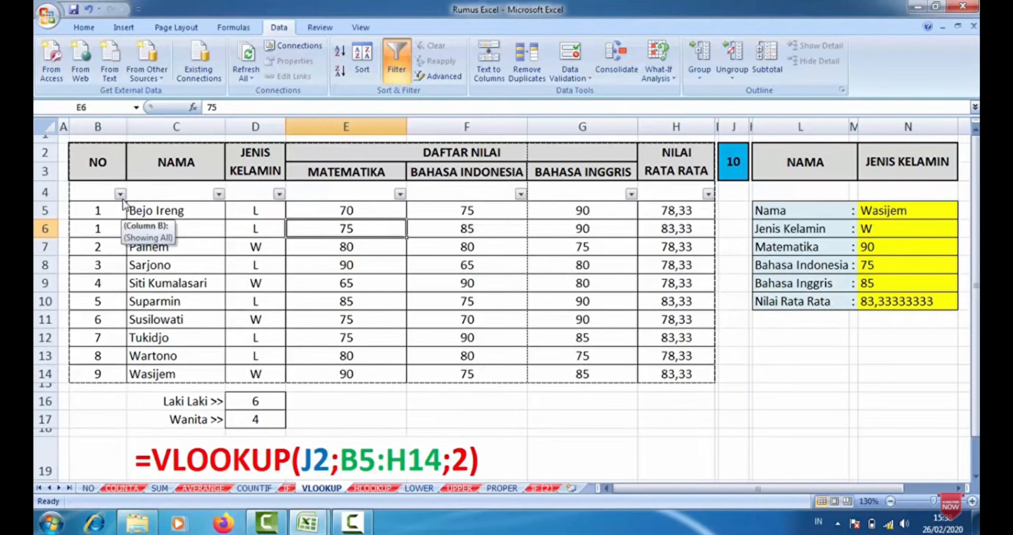
Filter the NAMA column to show only the first student in the list.
{"action": "left_click", "coordinate": [219, 194]}
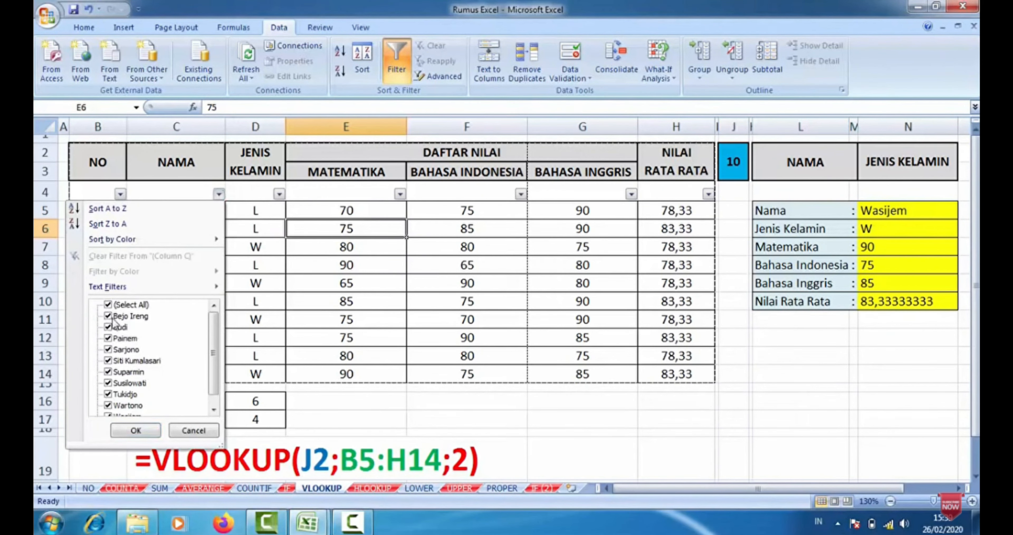
{"action": "left_click", "coordinate": [109, 305]}
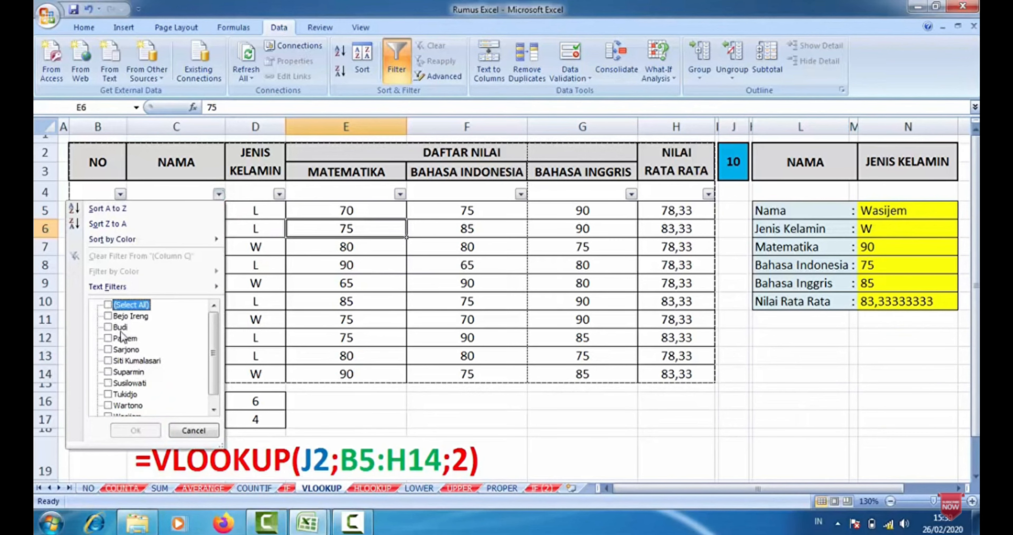
{"action": "left_click", "coordinate": [108, 316]}
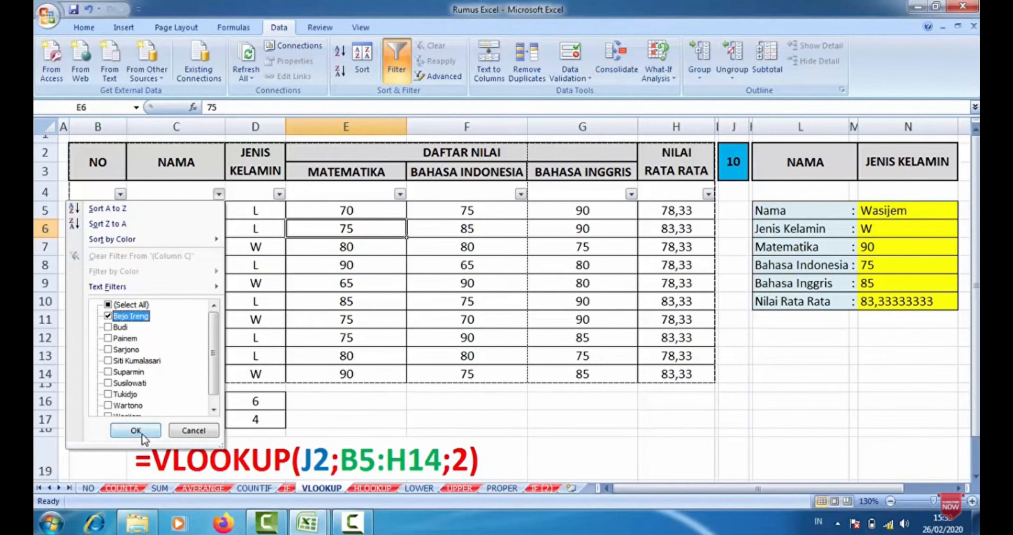
{"action": "left_click", "coordinate": [136, 430]}
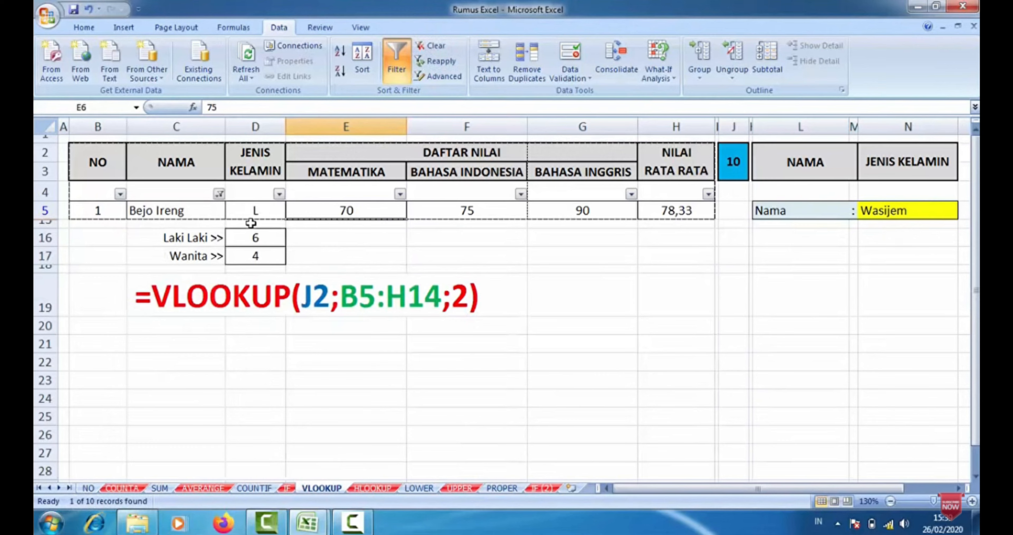
Reset the NAMA column's filter to include all student names.
{"action": "left_click", "coordinate": [220, 195]}
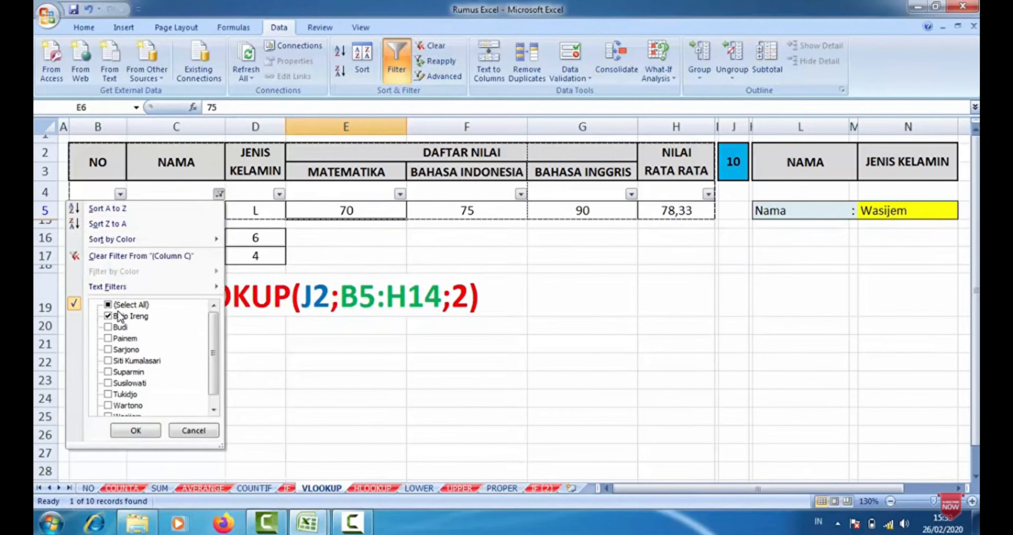
{"action": "left_click", "coordinate": [108, 305]}
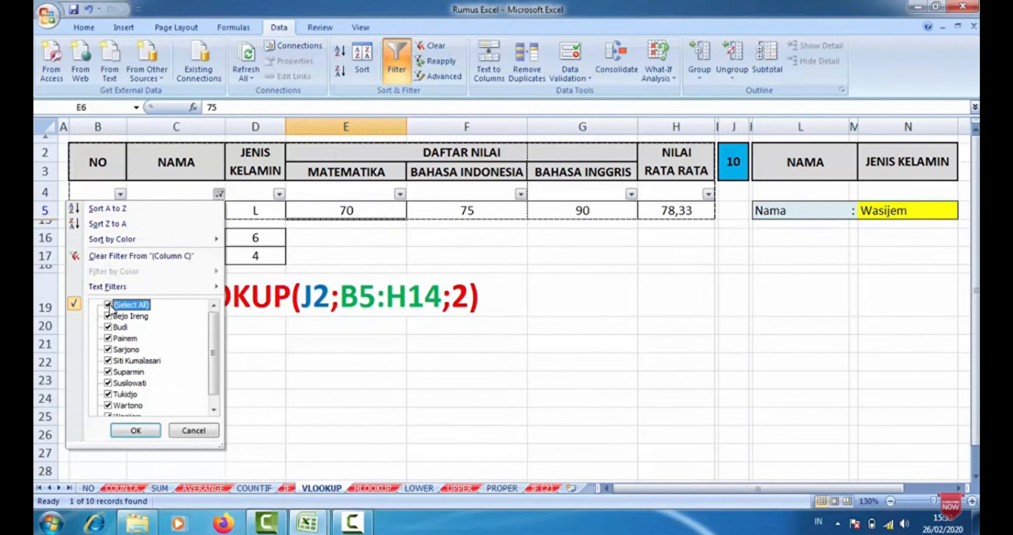
{"action": "left_click", "coordinate": [130, 428]}
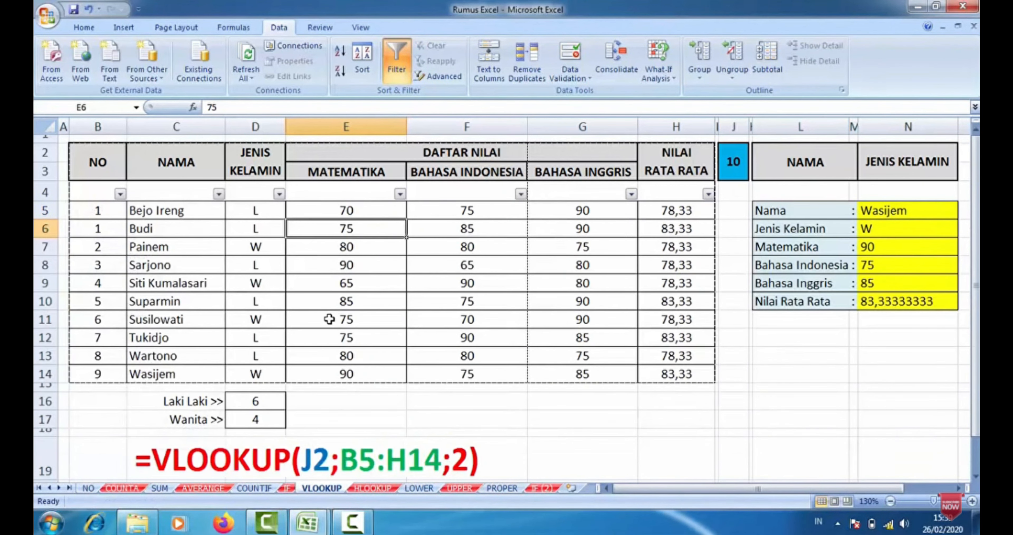
Filter the MATEMATIKA column to show only the rows with a score of 80.
{"action": "left_click", "coordinate": [400, 195]}
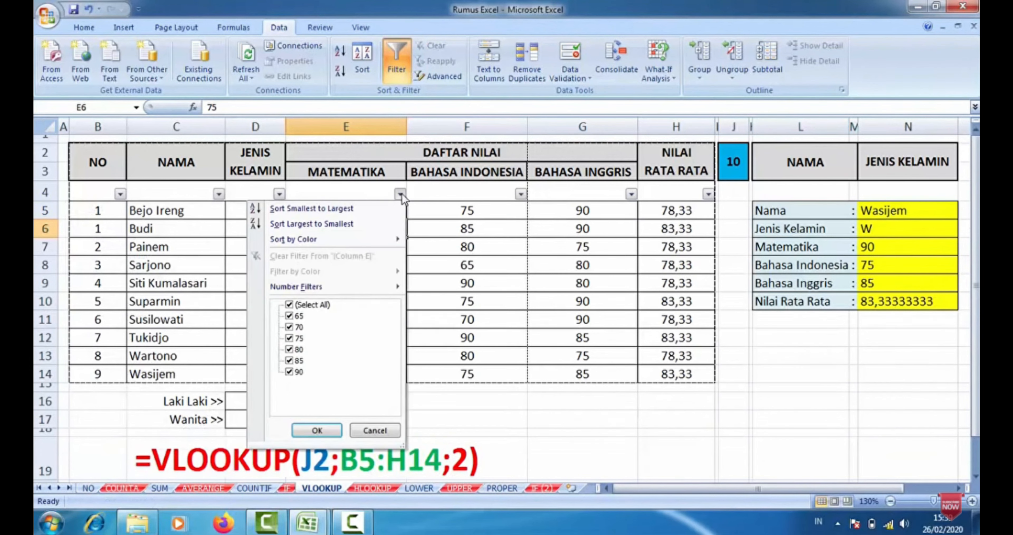
{"action": "left_click", "coordinate": [296, 308]}
{"action": "left_click", "coordinate": [289, 349]}
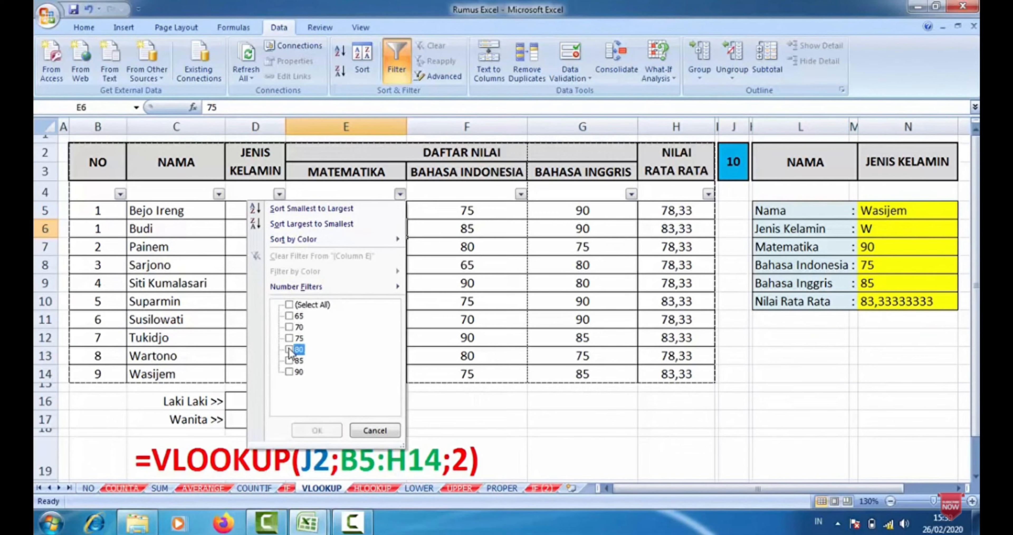
{"action": "left_click", "coordinate": [317, 430]}
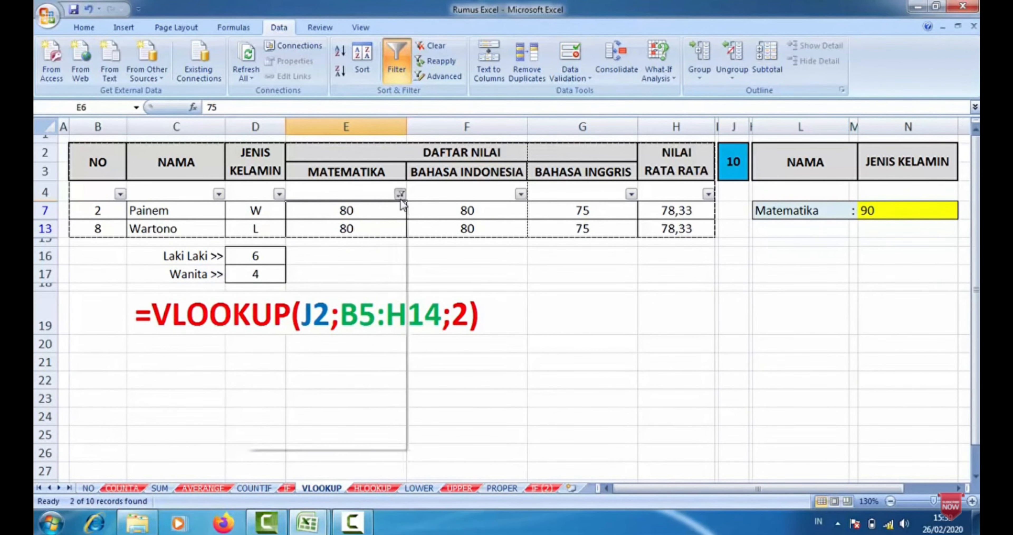
Reset the MATEMATIKA column's filter to include all scores.
{"action": "left_click", "coordinate": [401, 195]}
{"action": "left_click", "coordinate": [289, 349]}
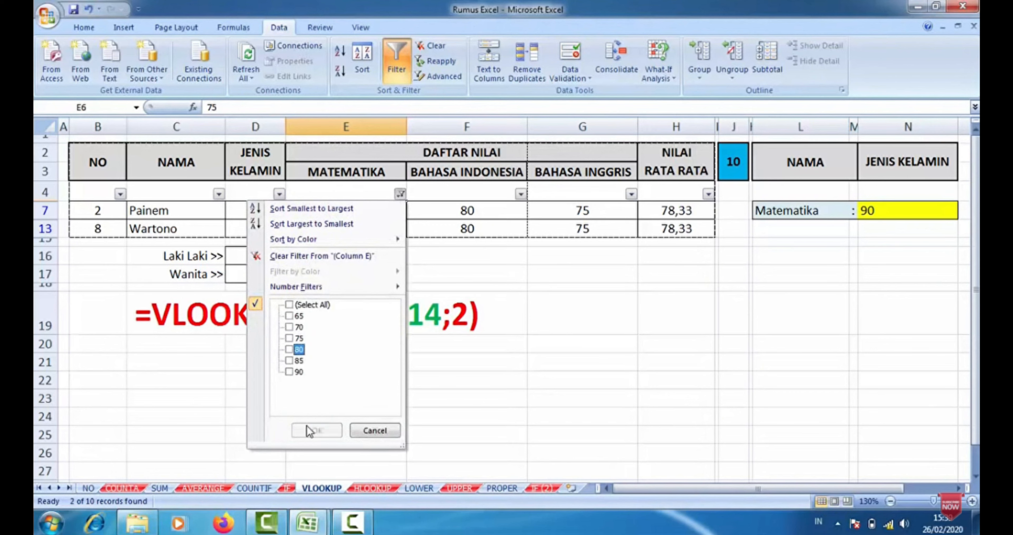
{"action": "left_click", "coordinate": [375, 430]}
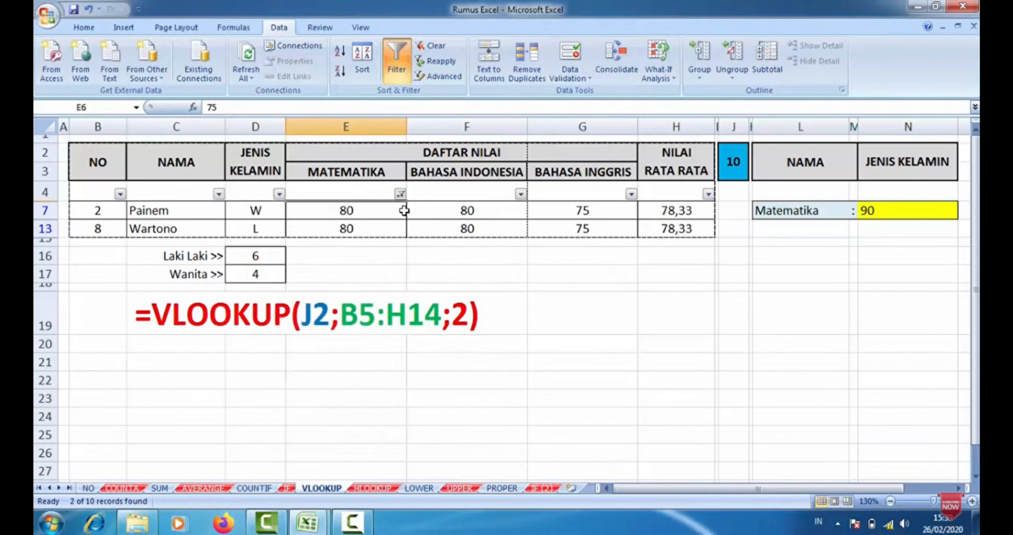
{"action": "left_click", "coordinate": [401, 194]}
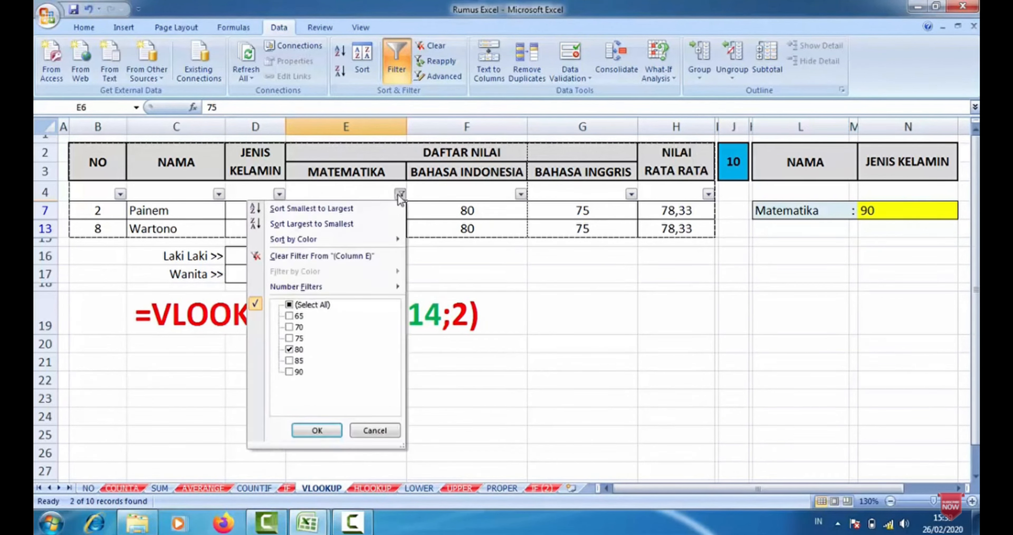
{"action": "left_click", "coordinate": [290, 305]}
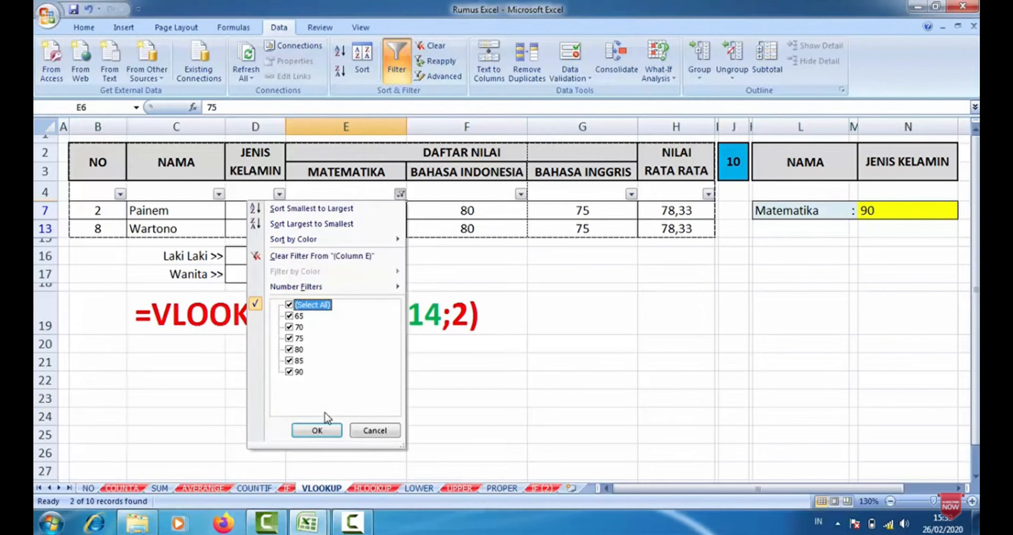
{"action": "left_click", "coordinate": [318, 424]}
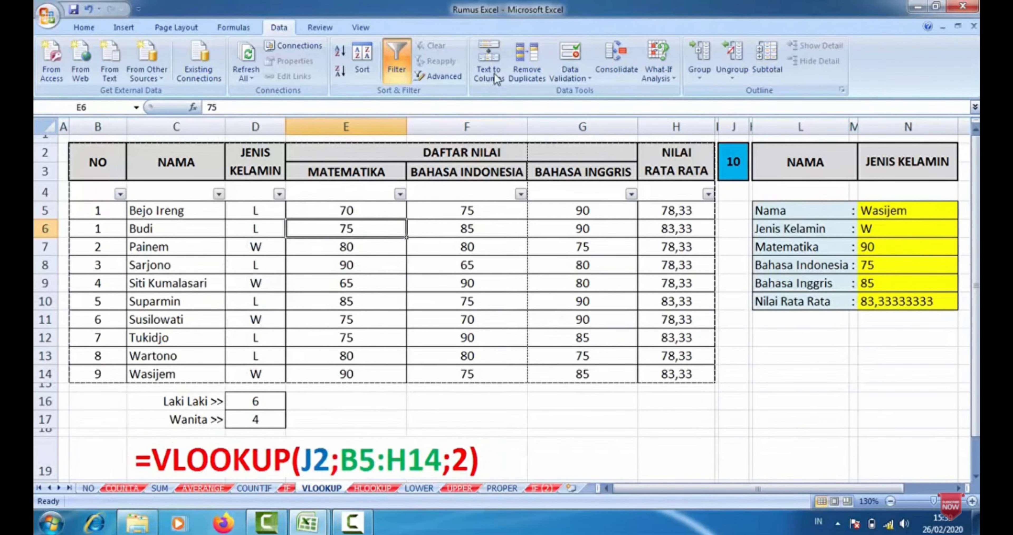
Look over the commands for reviewing the workbook and for changing its view.
{"action": "left_click", "coordinate": [321, 28]}
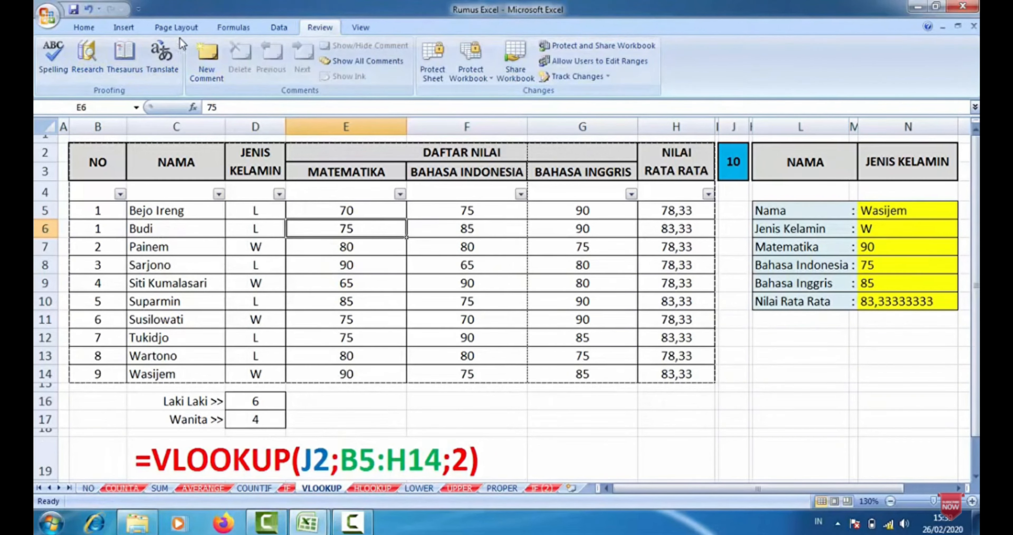
{"action": "left_click", "coordinate": [358, 28]}
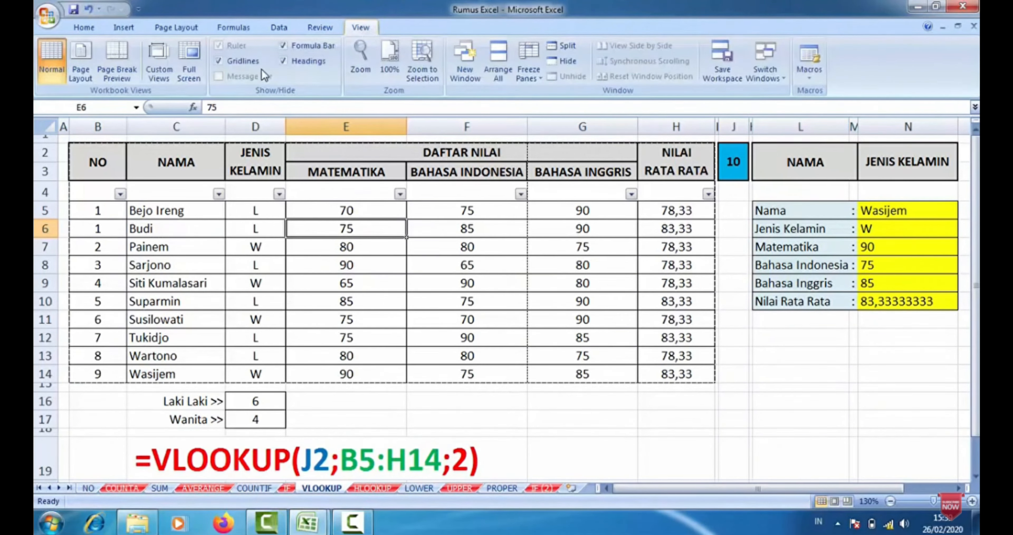
{"action": "left_click", "coordinate": [238, 244]}
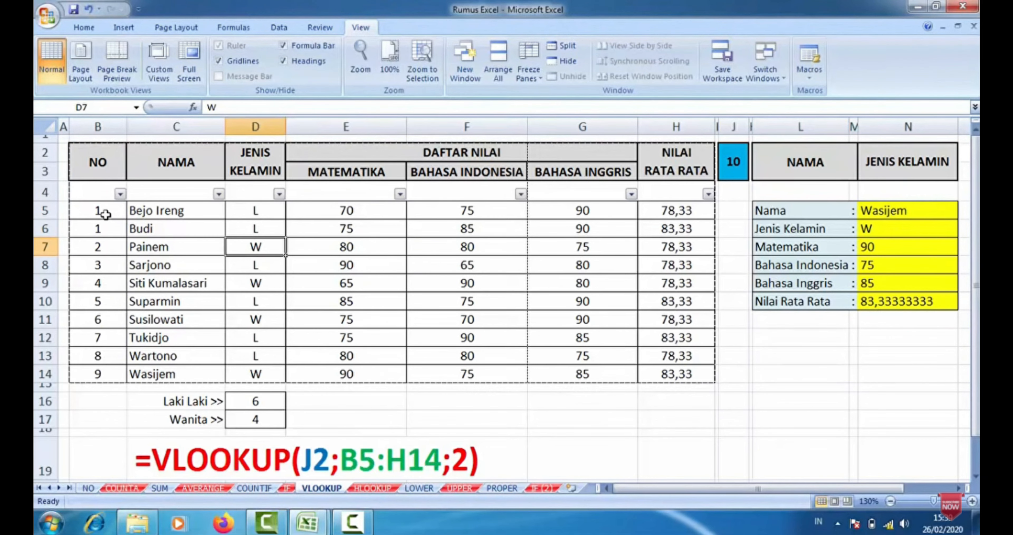
Reduce the height of row 4 slightly and display the print area B2:H14 in Page Break Preview.
{"action": "left_click_drag", "start_coordinate": [45, 201], "coordinate": [45, 199]}
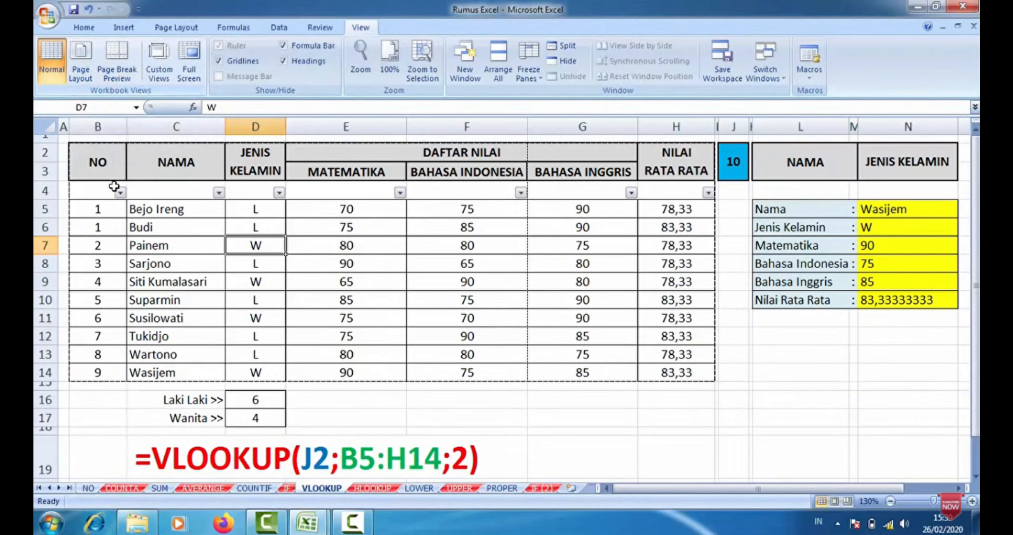
{"action": "left_click_drag", "start_coordinate": [96, 170], "coordinate": [659, 366]}
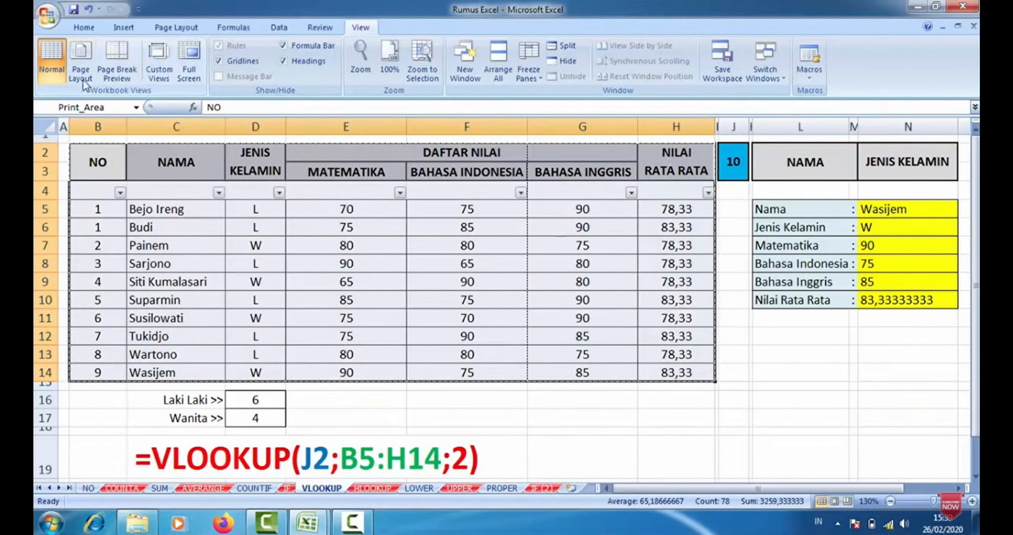
{"action": "left_click", "coordinate": [112, 57]}
{"action": "left_click", "coordinate": [516, 220]}
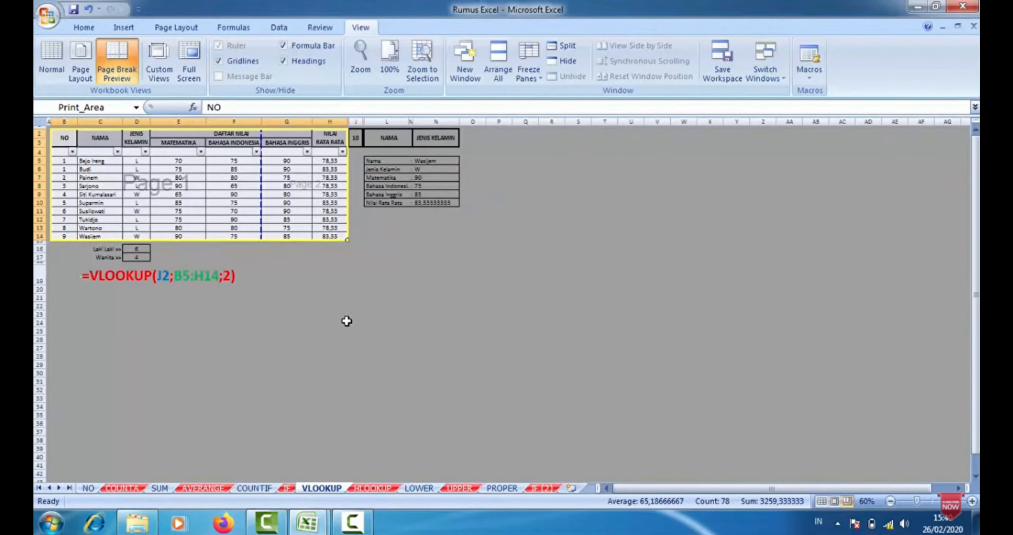
{"action": "scroll", "coordinate": [346, 321], "scroll_direction": "up", "scroll_amount": 4}
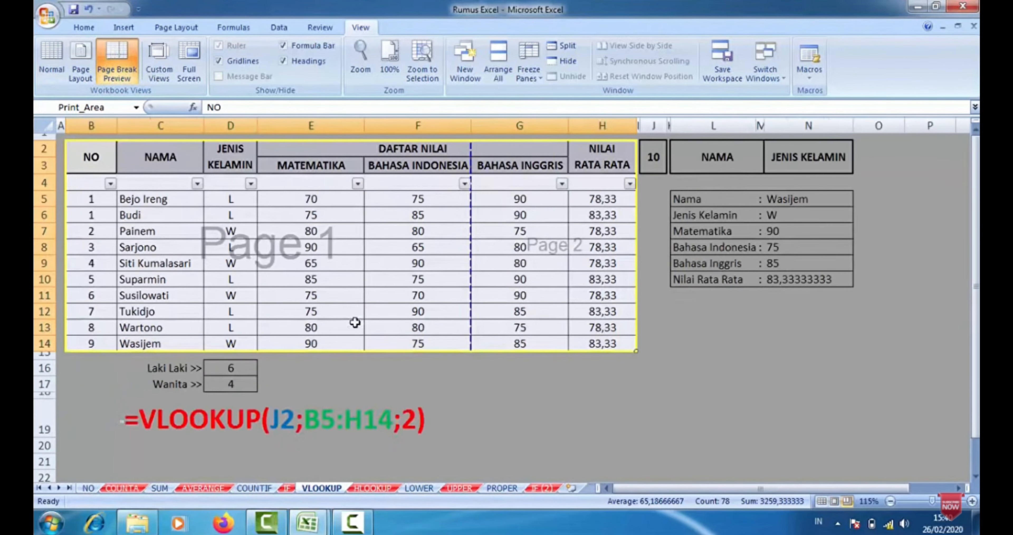
{"action": "left_click", "coordinate": [749, 393]}
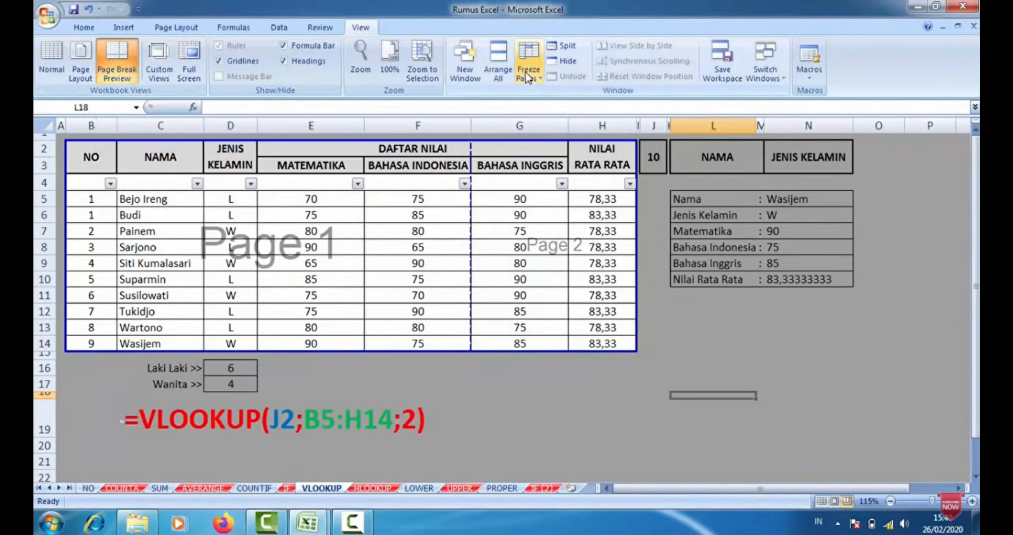
Freeze the panes above row 4 so the table's header rows stay in place while the sheet scrolls.
{"action": "left_click", "coordinate": [318, 215]}
{"action": "scroll", "coordinate": [319, 212], "scroll_direction": "down", "scroll_amount": 1}
{"action": "scroll", "coordinate": [319, 212], "scroll_direction": "down", "scroll_amount": 2}
{"action": "scroll", "coordinate": [319, 212], "scroll_direction": "up", "scroll_amount": 3}
{"action": "scroll", "coordinate": [318, 212], "scroll_direction": "down", "scroll_amount": 7}
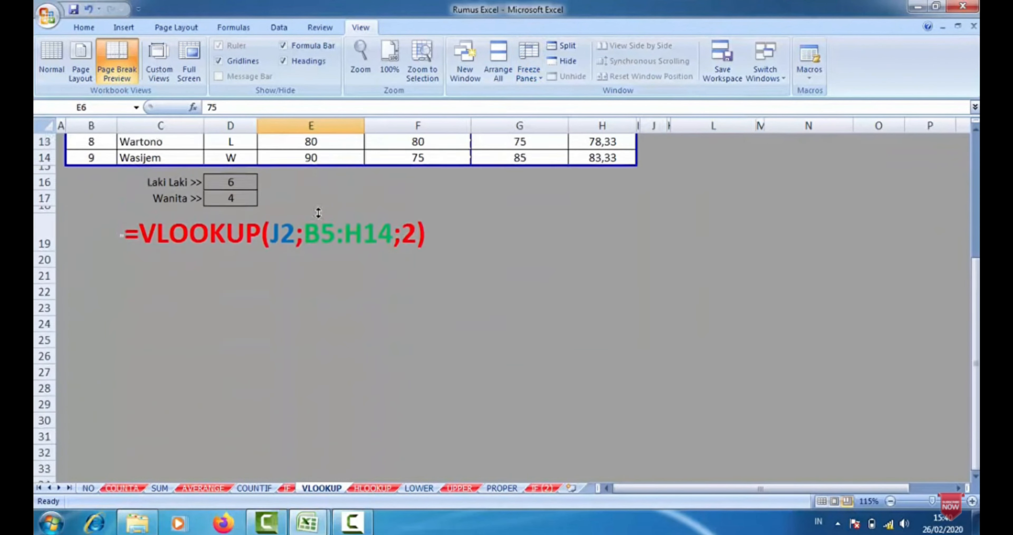
{"action": "scroll", "coordinate": [318, 212], "scroll_direction": "up", "scroll_amount": 7}
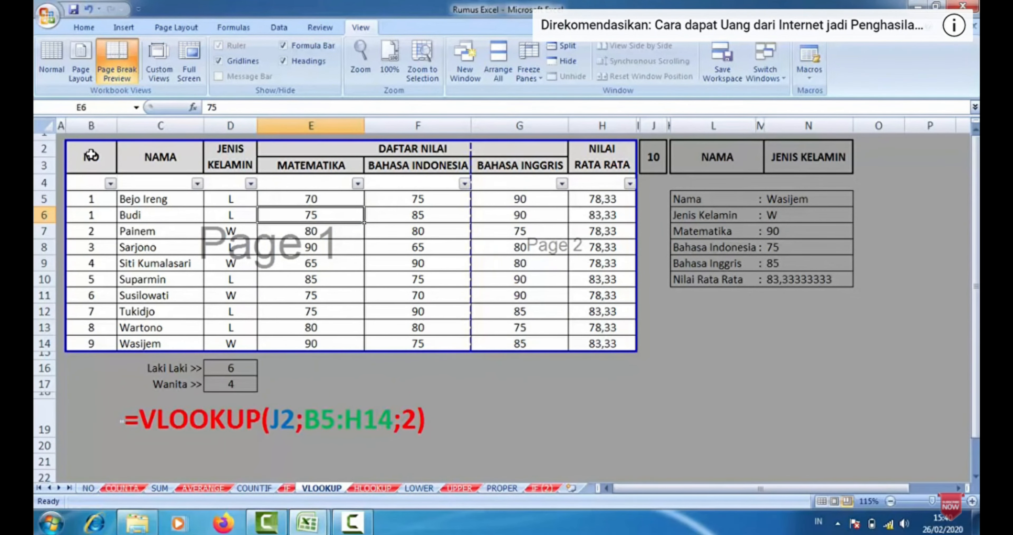
{"action": "left_click", "coordinate": [43, 183]}
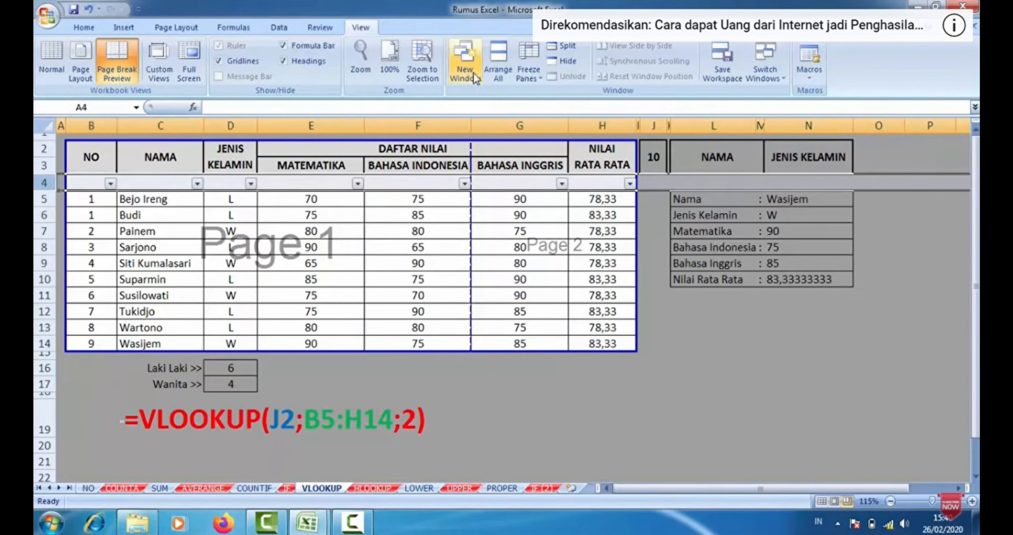
{"action": "left_click", "coordinate": [532, 78]}
{"action": "left_click", "coordinate": [550, 102]}
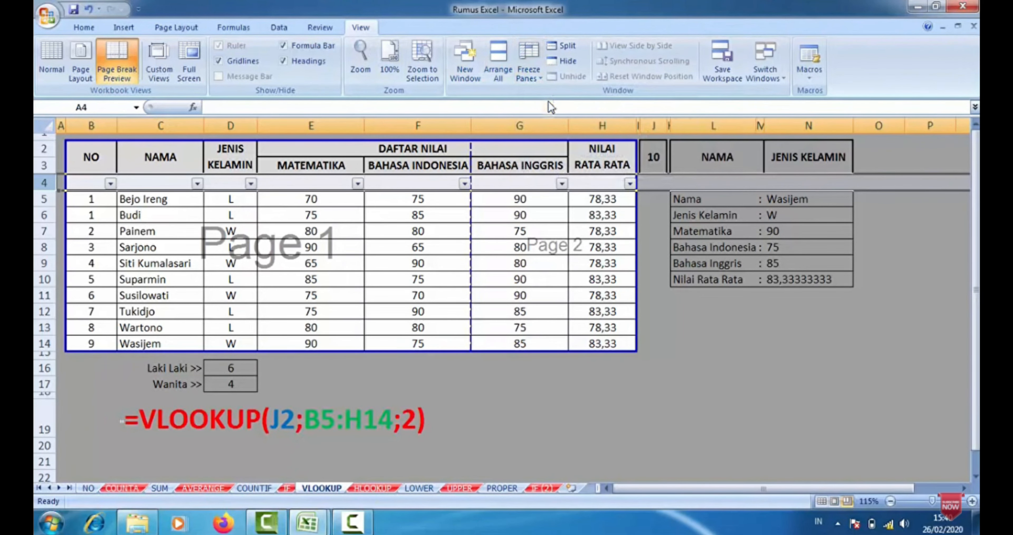
{"action": "scroll", "coordinate": [356, 272], "scroll_direction": "down", "scroll_amount": 3}
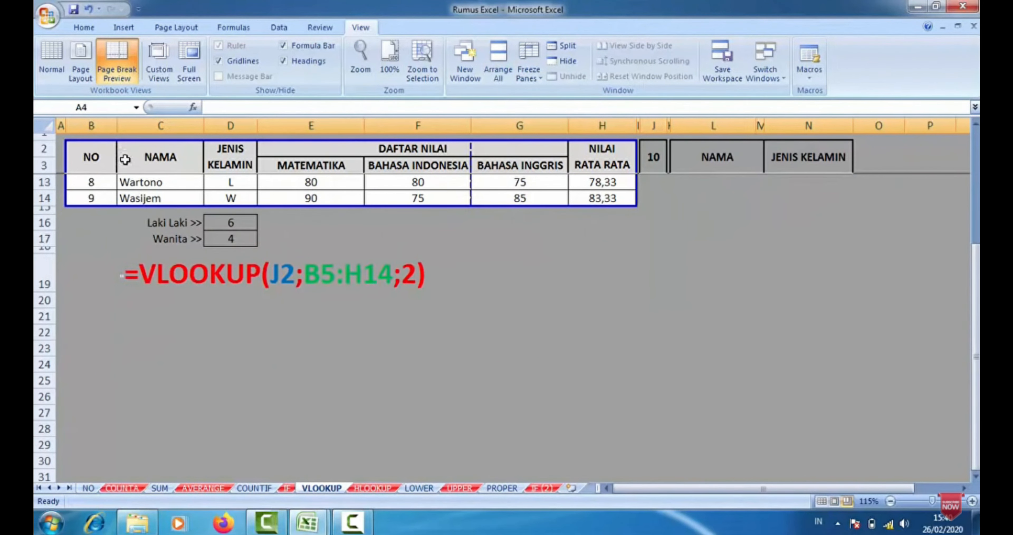
{"action": "scroll", "coordinate": [322, 286], "scroll_direction": "down", "scroll_amount": 11}
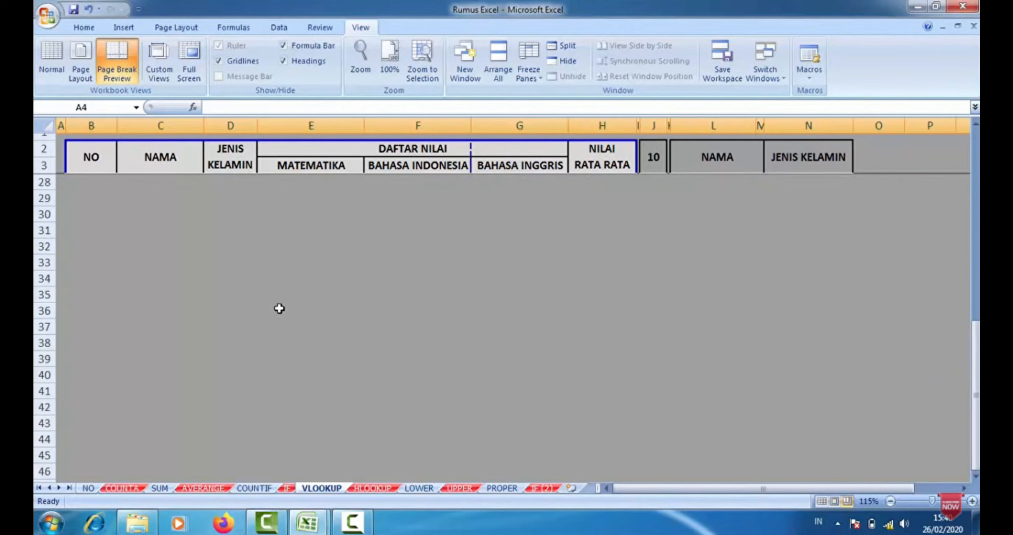
Unfreeze the panes on the VLOOKUP sheet and check that the whole sheet scrolls freely.
{"action": "scroll", "coordinate": [278, 307], "scroll_direction": "up", "scroll_amount": 14}
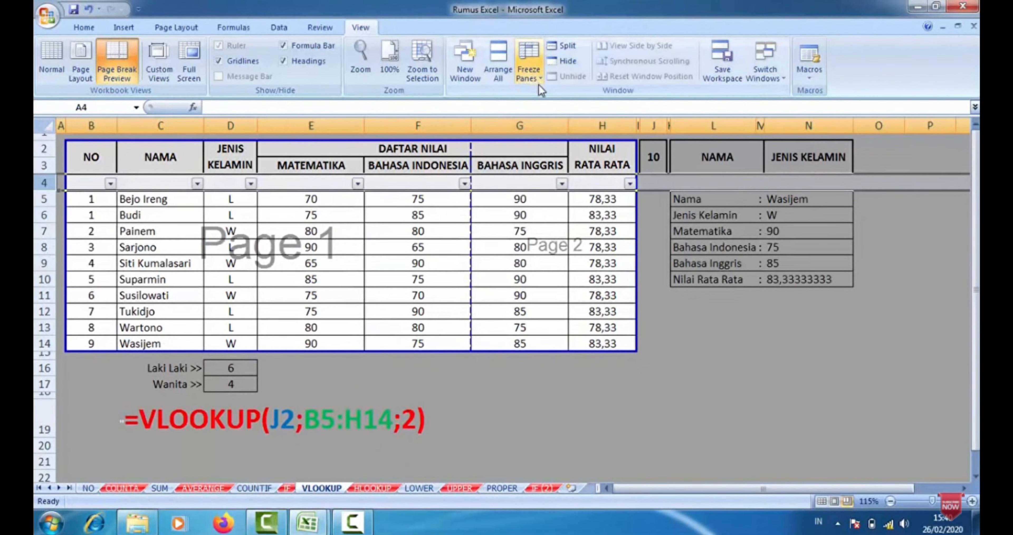
{"action": "left_click", "coordinate": [538, 78]}
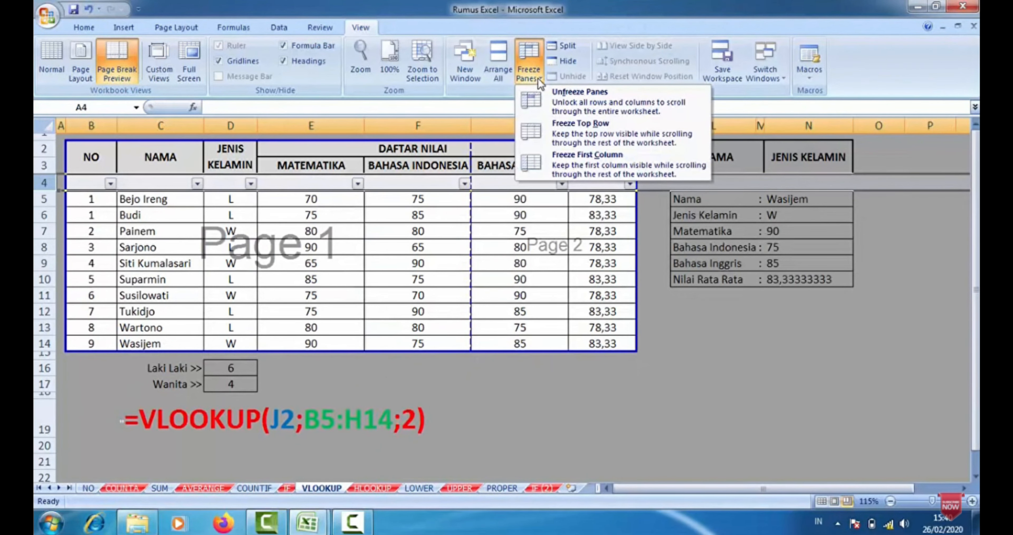
{"action": "left_click", "coordinate": [558, 98]}
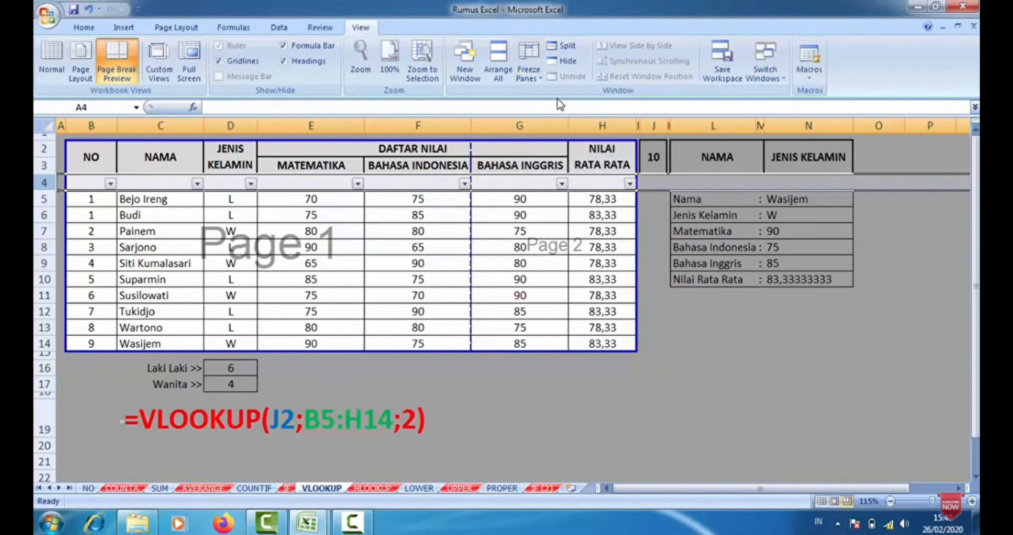
{"action": "scroll", "coordinate": [419, 277], "scroll_direction": "down", "scroll_amount": 4}
{"action": "scroll", "coordinate": [421, 273], "scroll_direction": "up", "scroll_amount": 4}
{"action": "left_click", "coordinate": [414, 261]}
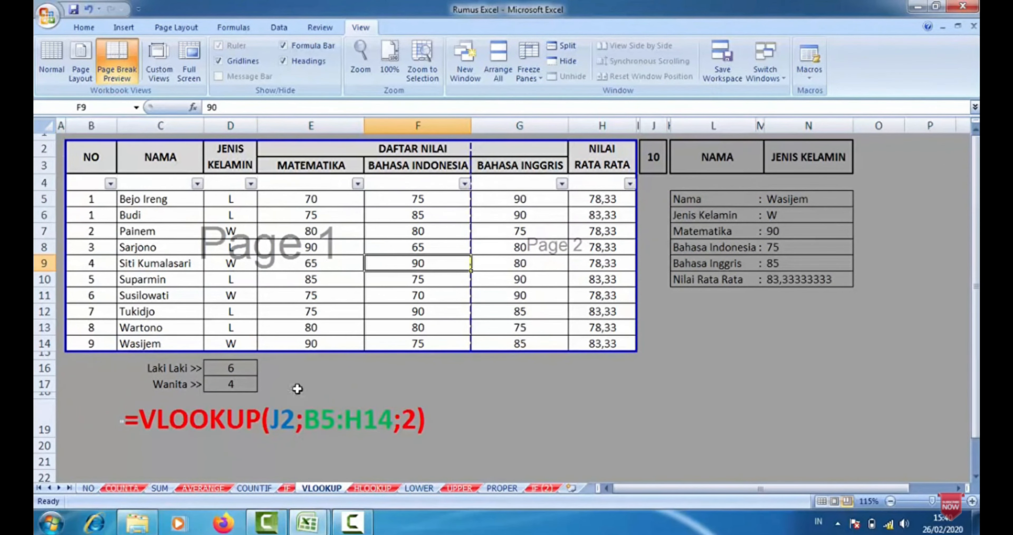
Switch to the Book1 workbook and delete the sample text from the merged block D4:E6.
{"action": "left_click", "coordinate": [84, 28]}
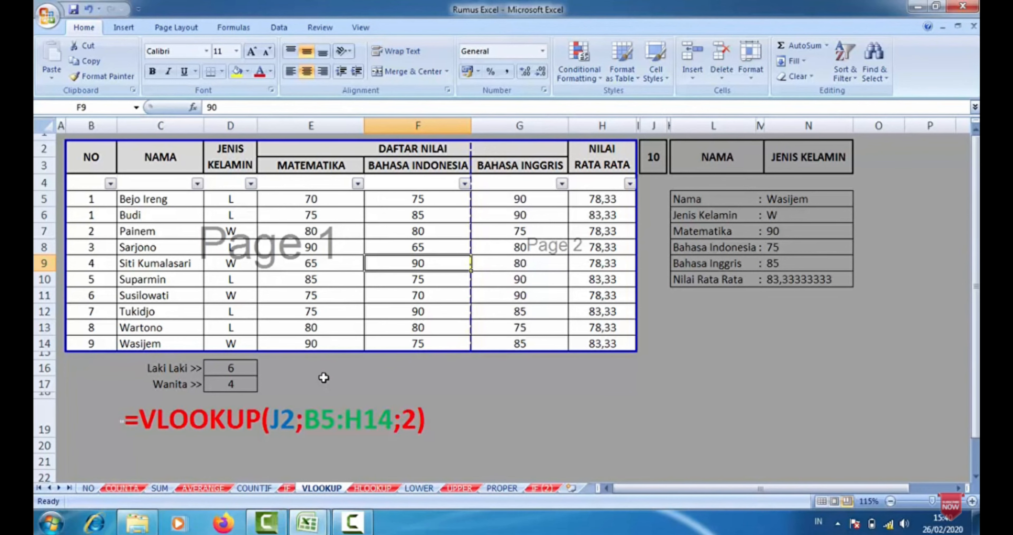
{"action": "left_click", "coordinate": [310, 521]}
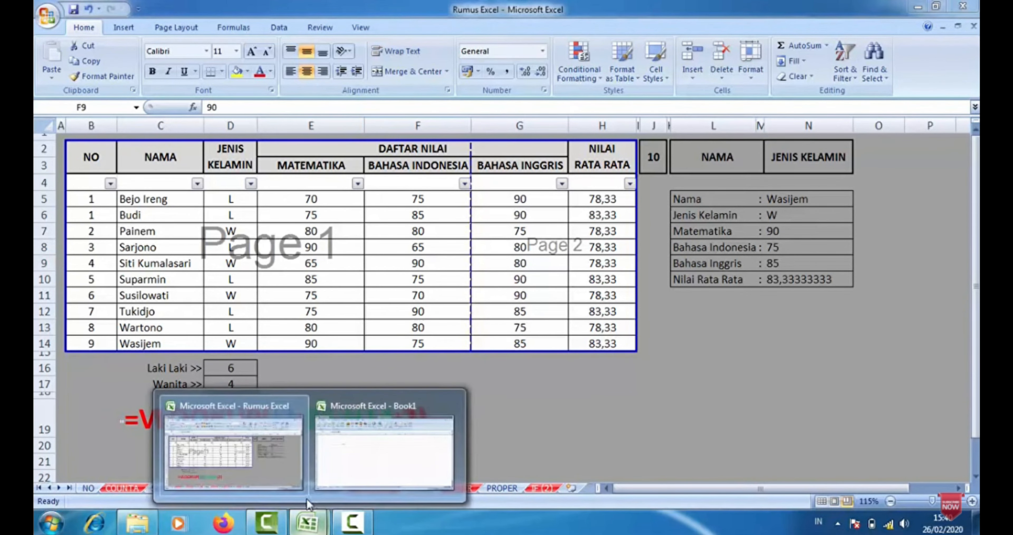
{"action": "left_click", "coordinate": [358, 448]}
{"action": "left_click", "coordinate": [229, 197]}
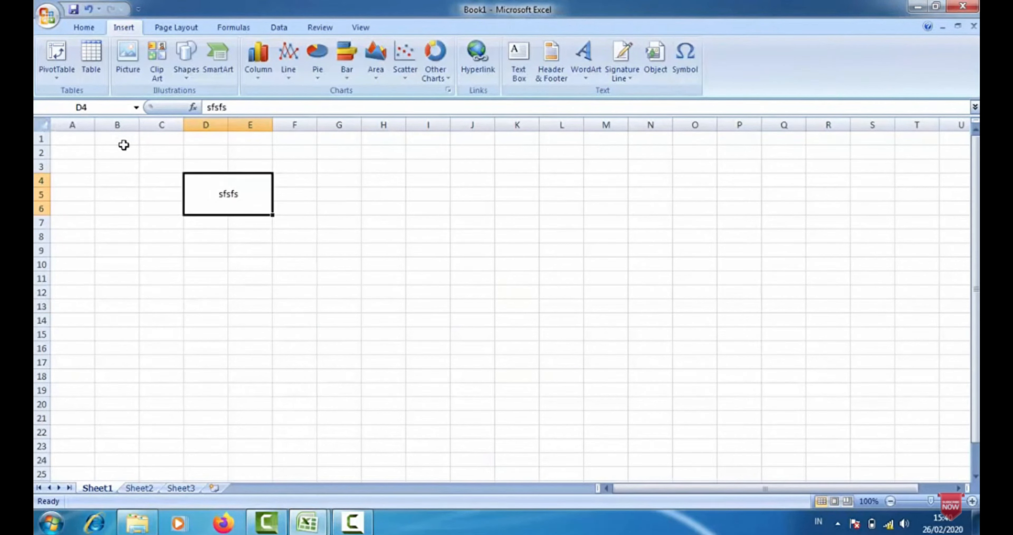
{"action": "left_click_drag", "start_coordinate": [172, 168], "coordinate": [309, 241]}
{"action": "key", "text": "Delete"}
{"action": "left_click", "coordinate": [238, 197]}
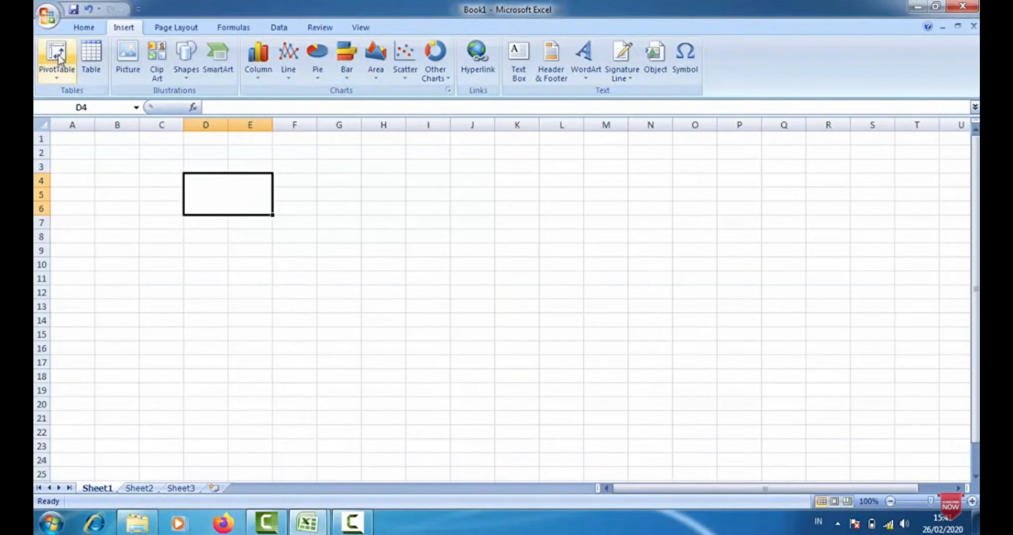
Unmerge the block D4:E6 into separate cells.
{"action": "left_click", "coordinate": [84, 28]}
{"action": "left_click", "coordinate": [401, 73]}
{"action": "left_click", "coordinate": [290, 291]}
{"action": "left_click", "coordinate": [232, 194]}
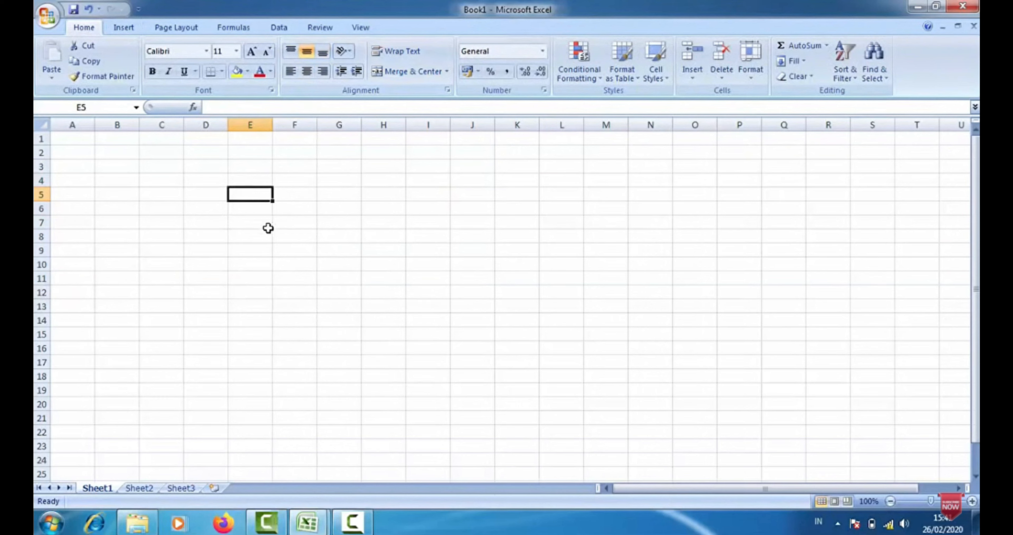
{"action": "left_click", "coordinate": [177, 238]}
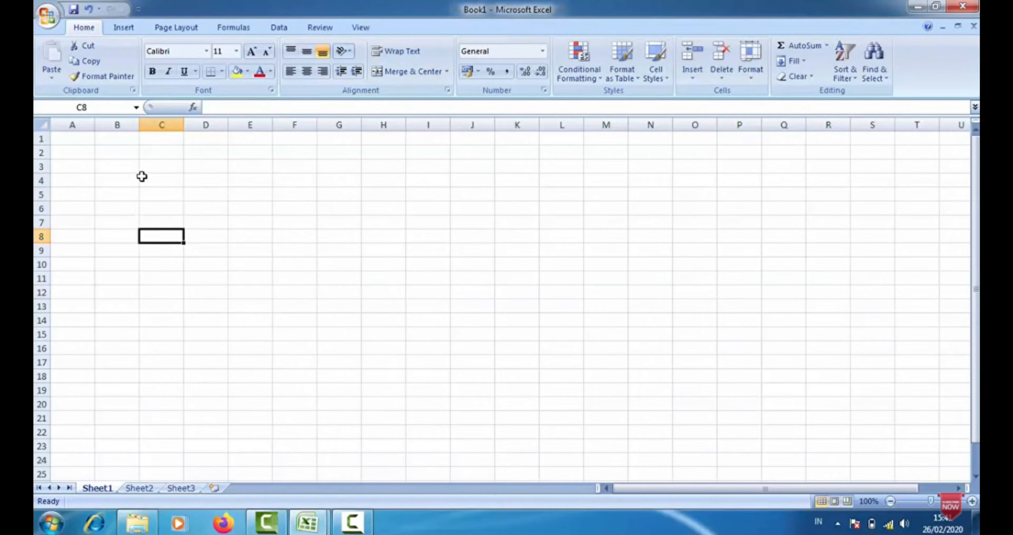
{"action": "left_click", "coordinate": [117, 153]}
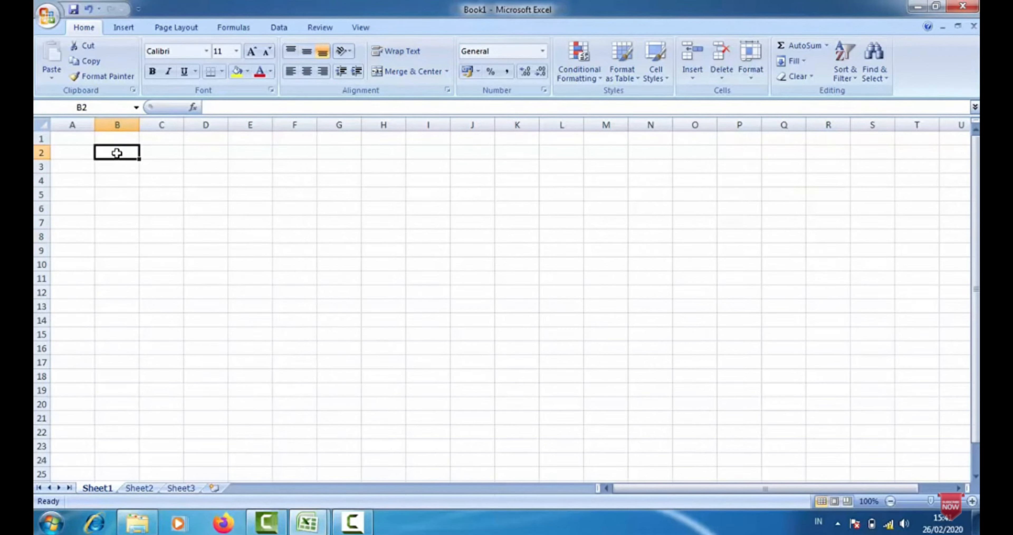
{"action": "left_click", "coordinate": [158, 220]}
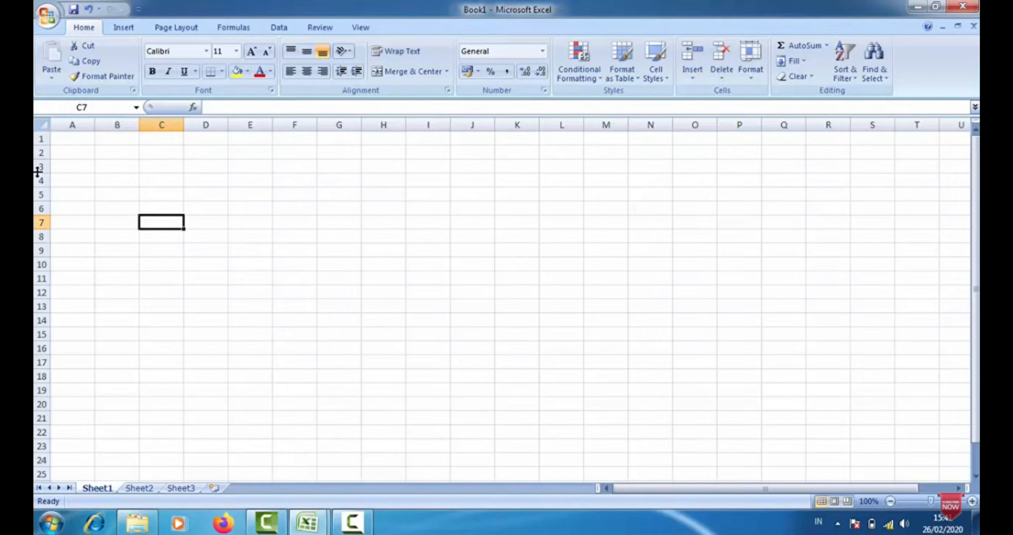
{"action": "left_click", "coordinate": [132, 183]}
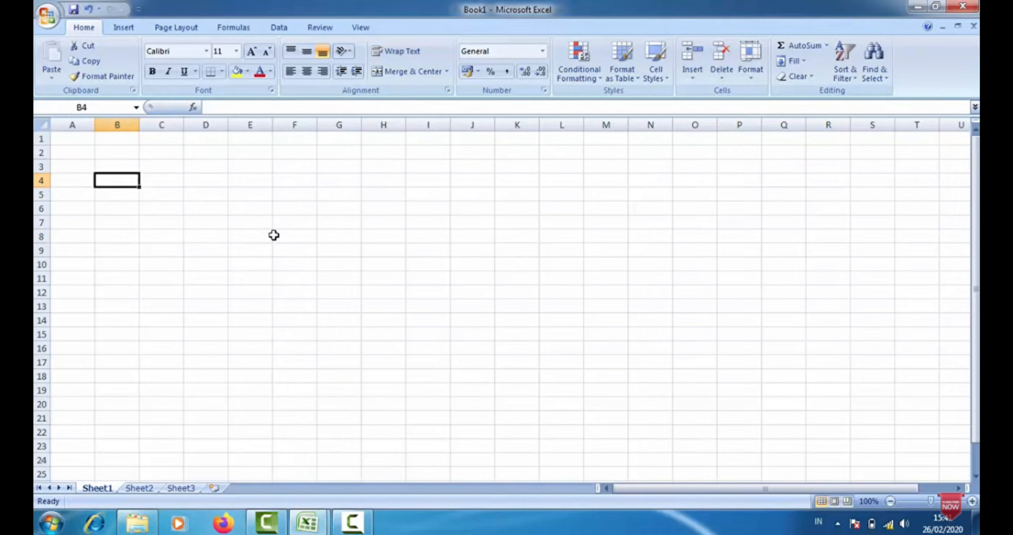
{"action": "left_click", "coordinate": [121, 155]}
{"action": "left_click", "coordinate": [130, 180]}
Merge and center cells B2:F2 and enter the title DAFTAR HADIR in them.
{"action": "left_click_drag", "start_coordinate": [130, 153], "coordinate": [283, 151]}
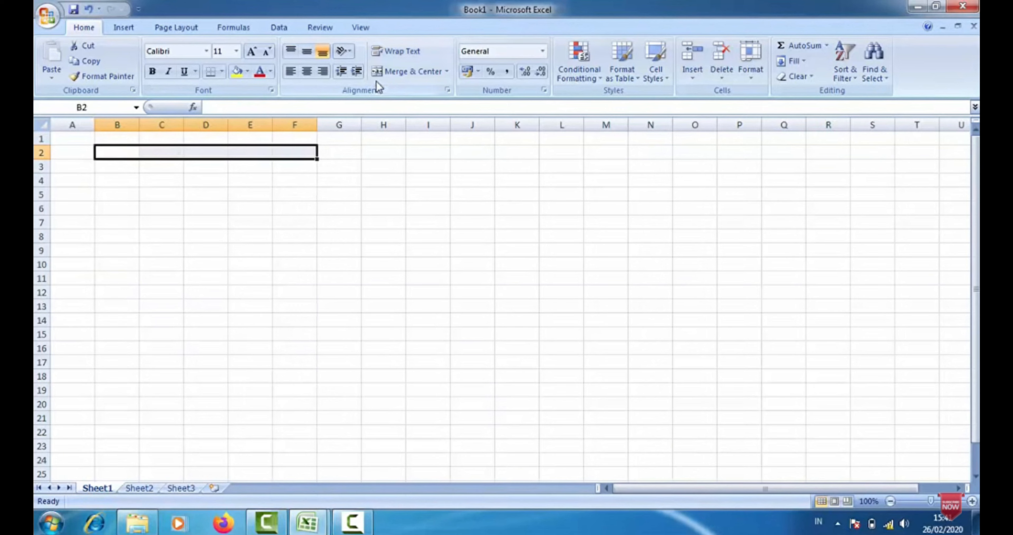
{"action": "left_click", "coordinate": [394, 71]}
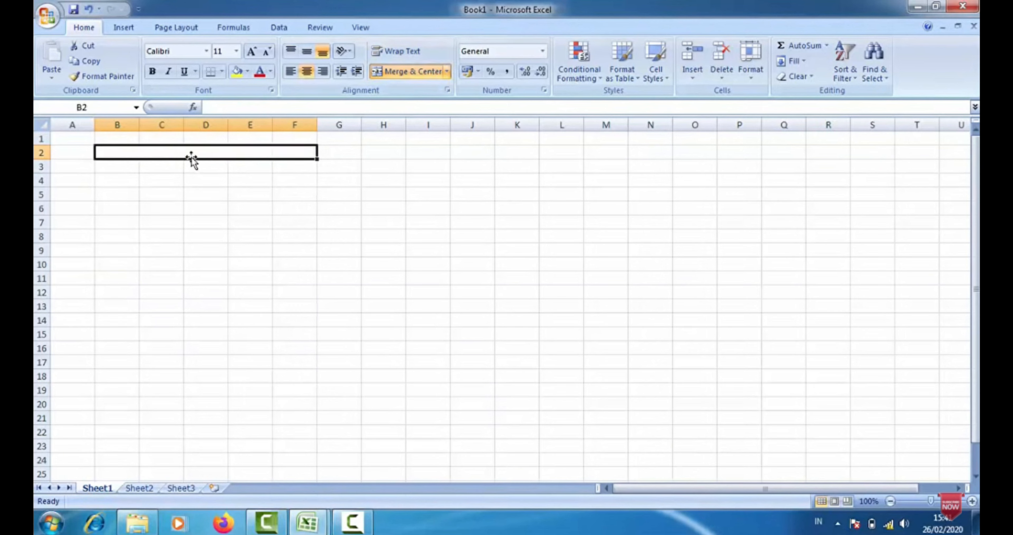
{"action": "type", "text": "daftar"}
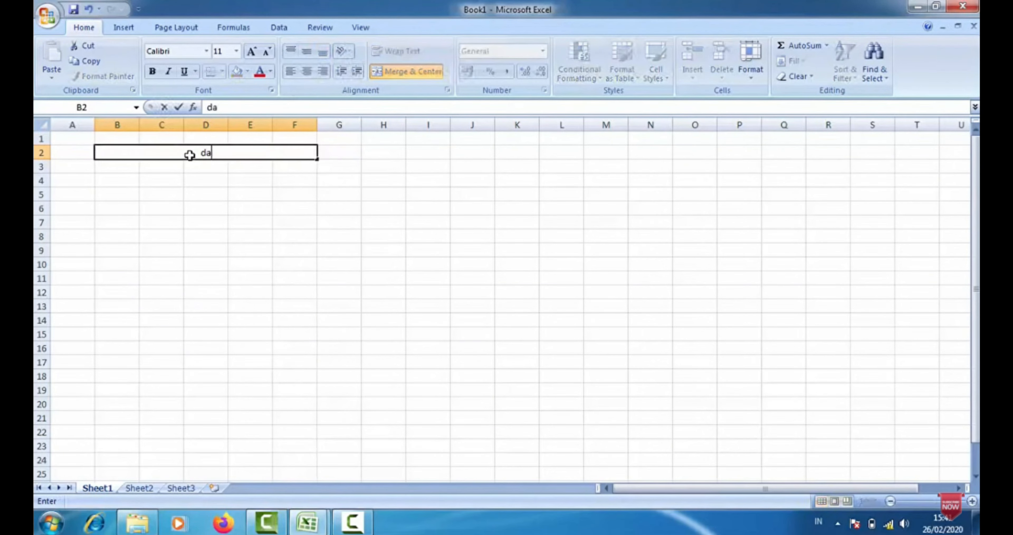
{"action": "key", "text": "BackSpace"}
{"action": "key", "text": "BackSpace"}
{"action": "key", "text": "BackSpace"}
{"action": "key", "text": "BackSpace"}
{"action": "key", "text": "BackSpace"}
{"action": "key", "text": "BackSpace"}
{"action": "type", "text": "DAFTAR HADIR"}
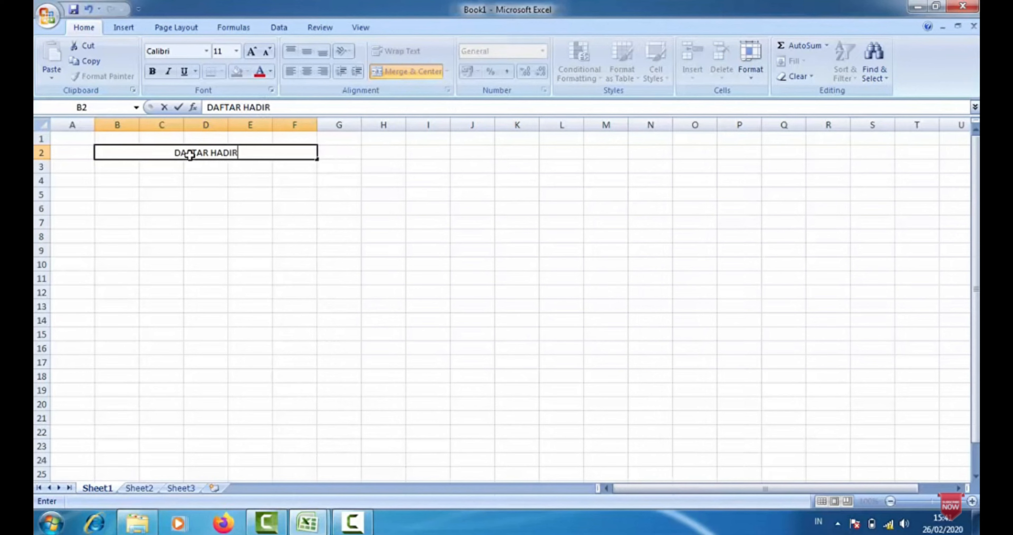
{"action": "key", "text": "Return"}
Enter the column headers NO, NAMA, NIK, JABATAN and LAIN LAIN in cells B4 to F4.
{"action": "key", "text": "Down"}
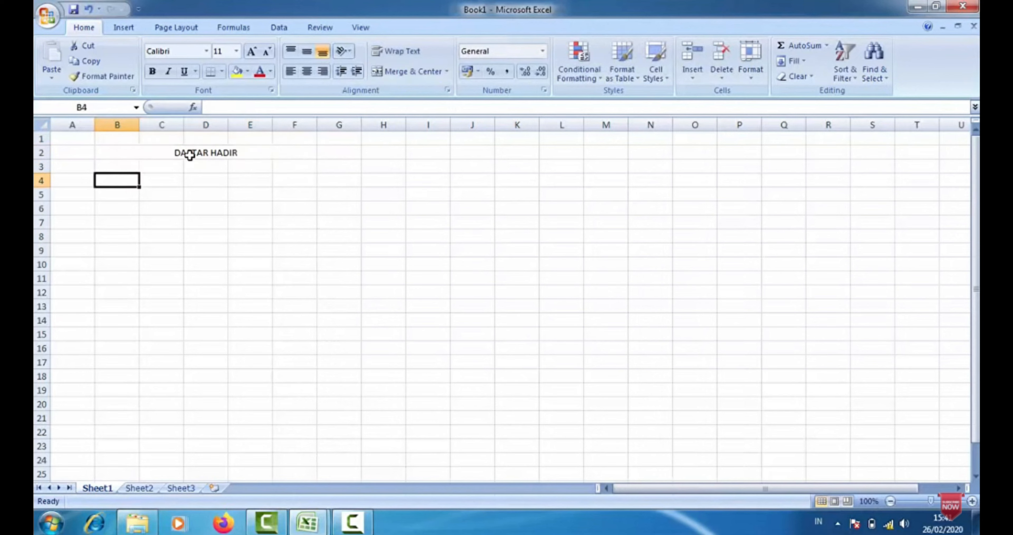
{"action": "type", "text": "N"}
{"action": "key", "text": "Tab"}
{"action": "type", "text": "NAMA"}
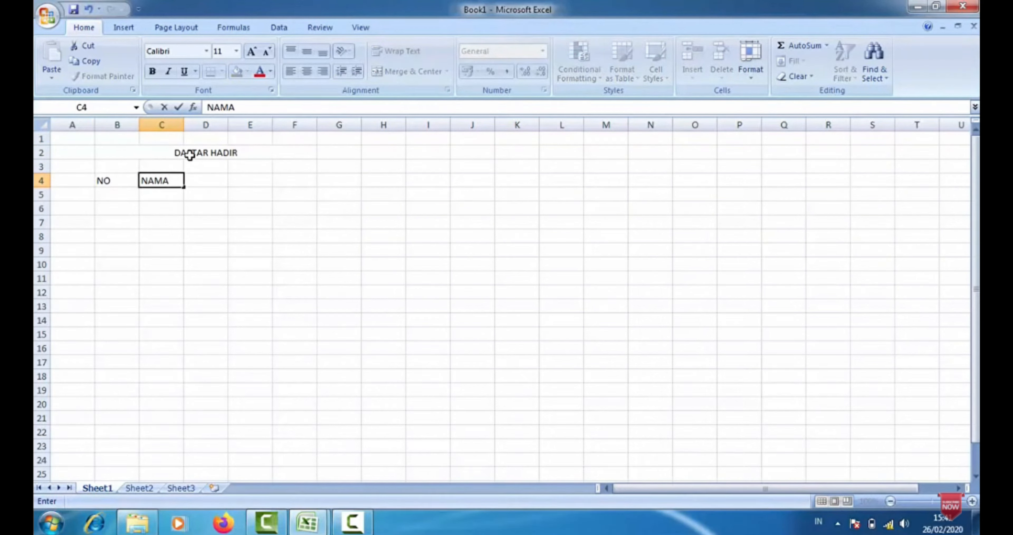
{"action": "key", "text": "Tab"}
{"action": "type", "text": "N"}
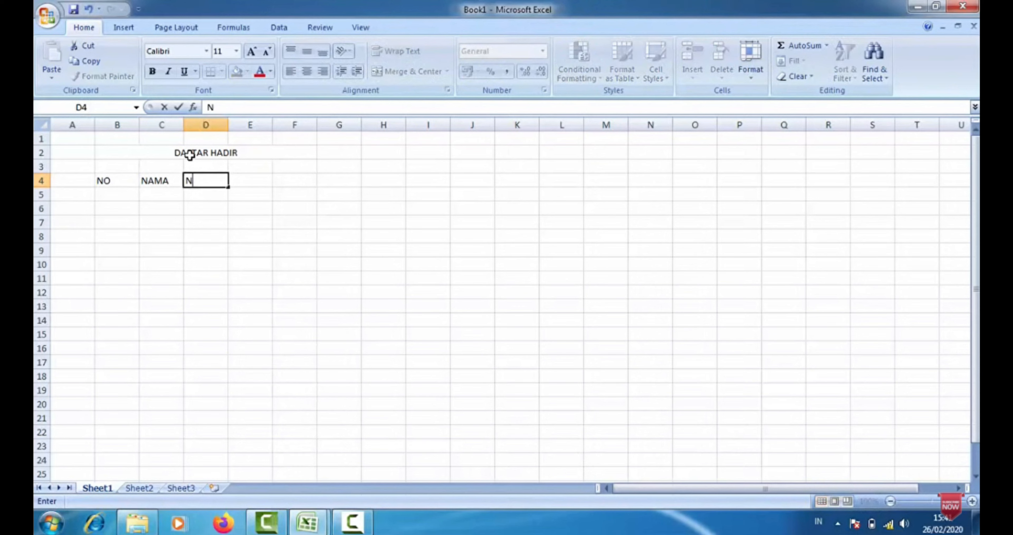
{"action": "key", "text": "Tab"}
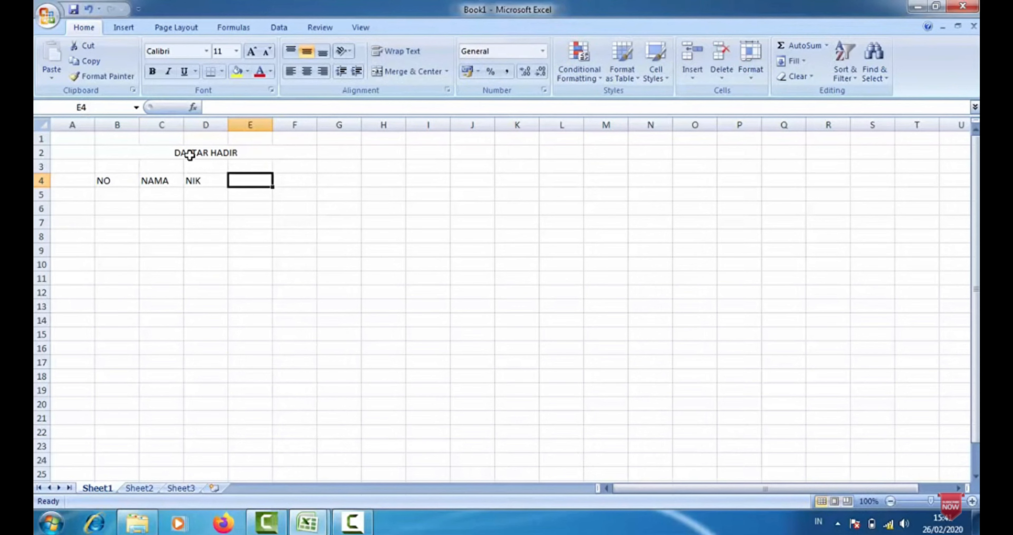
{"action": "type", "text": "JABATAN"}
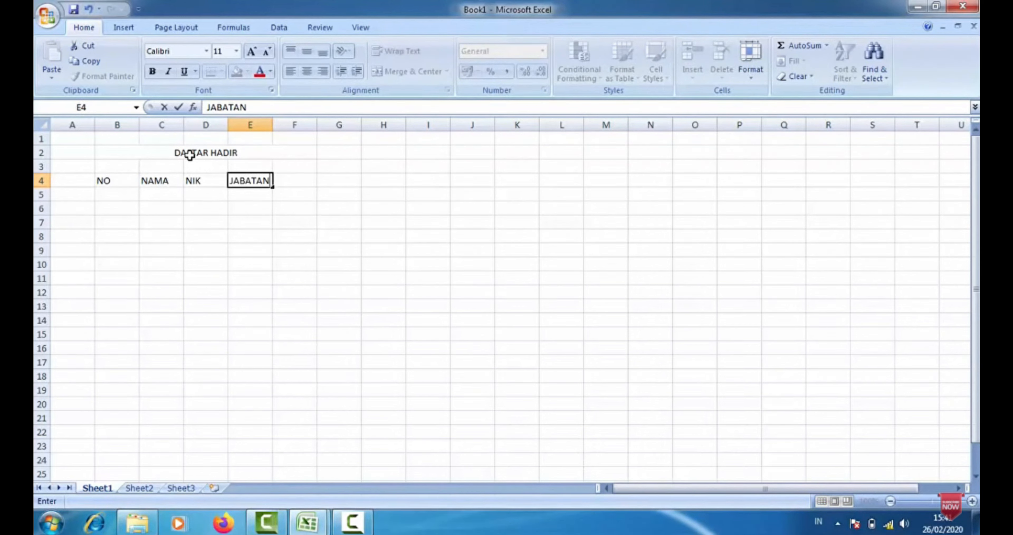
{"action": "key", "text": "Tab"}
{"action": "type", "text": "L"}
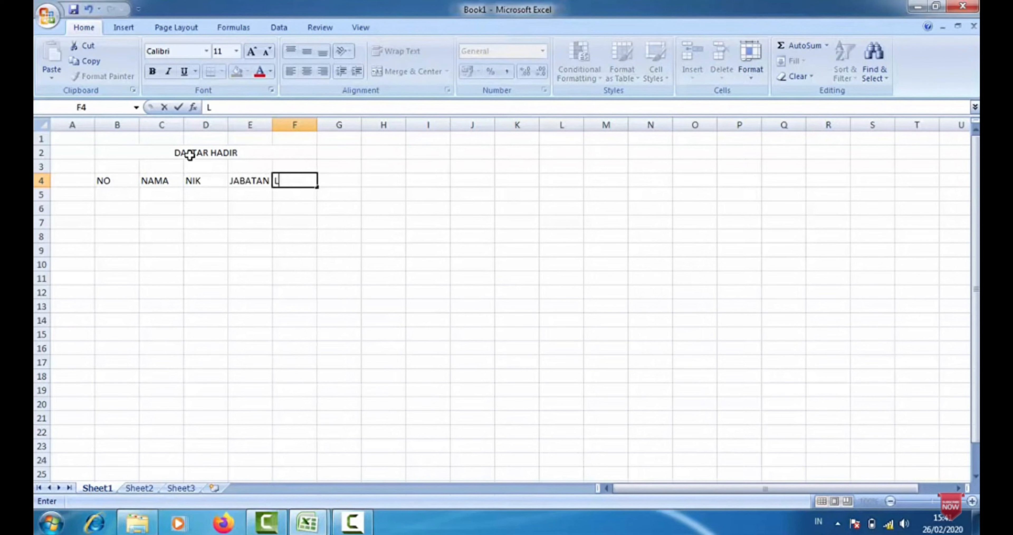
{"action": "type", "text": "AIN LAIN"}
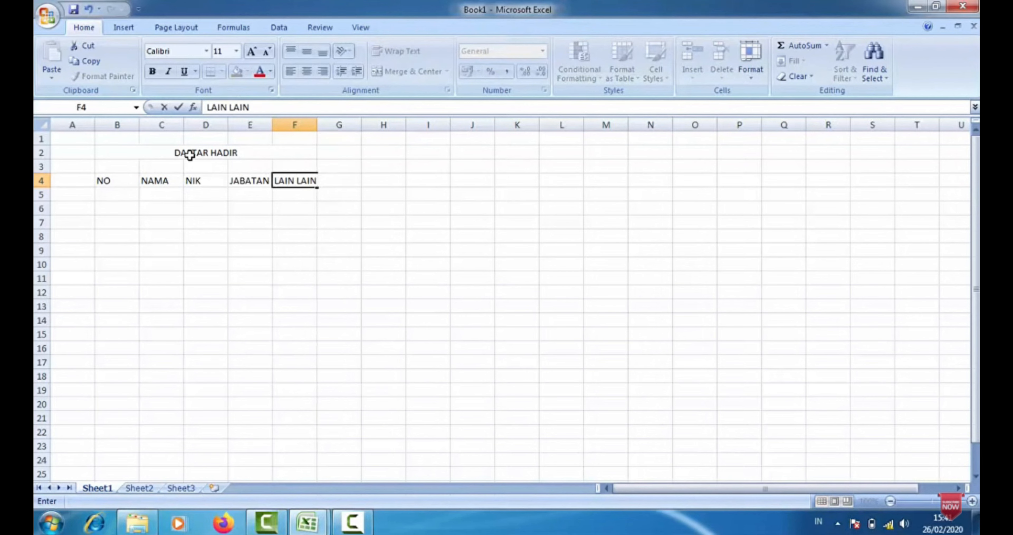
{"action": "key", "text": "Tab"}
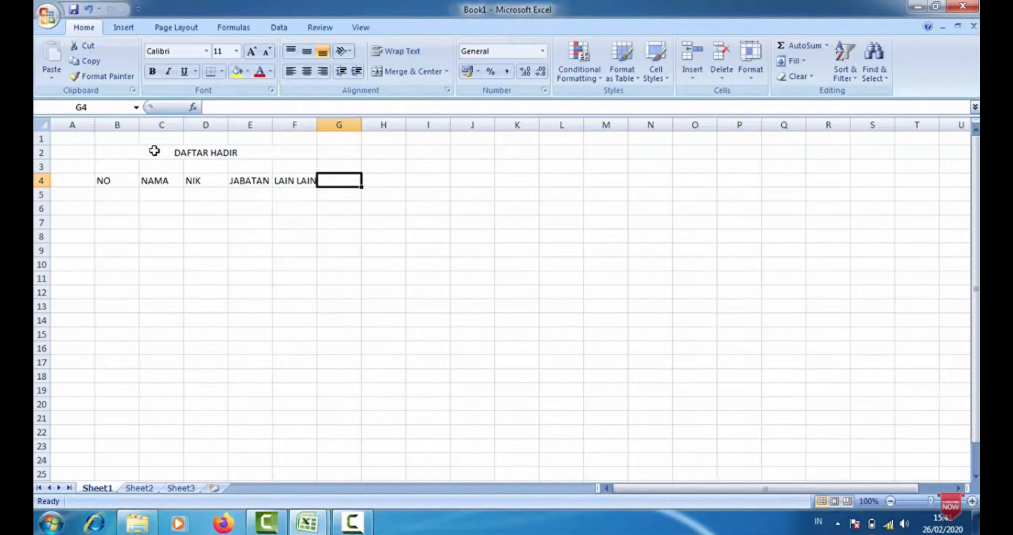
Narrow the NO column and widen columns C to F to one equal width.
{"action": "left_click_drag", "start_coordinate": [140, 126], "coordinate": [307, 130]}
{"action": "left_click", "coordinate": [172, 124]}
{"action": "left_click_drag", "start_coordinate": [184, 126], "coordinate": [199, 142]}
{"action": "left_click", "coordinate": [268, 222]}
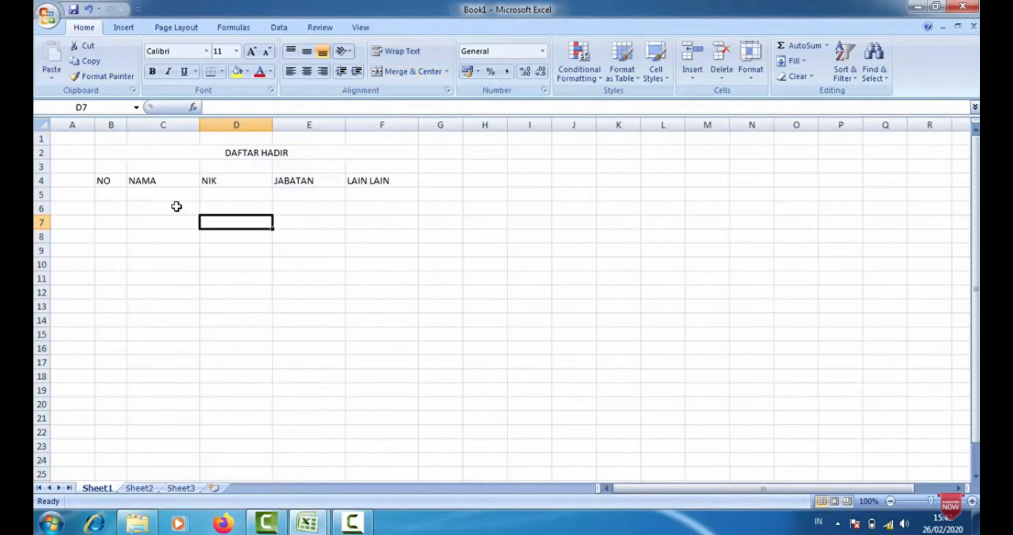
Widen the NAMA, JABATAN and LAIN LAIN columns, narrow the NIK column, and make title row 2 slightly taller.
{"action": "left_click_drag", "start_coordinate": [199, 125], "coordinate": [225, 126]}
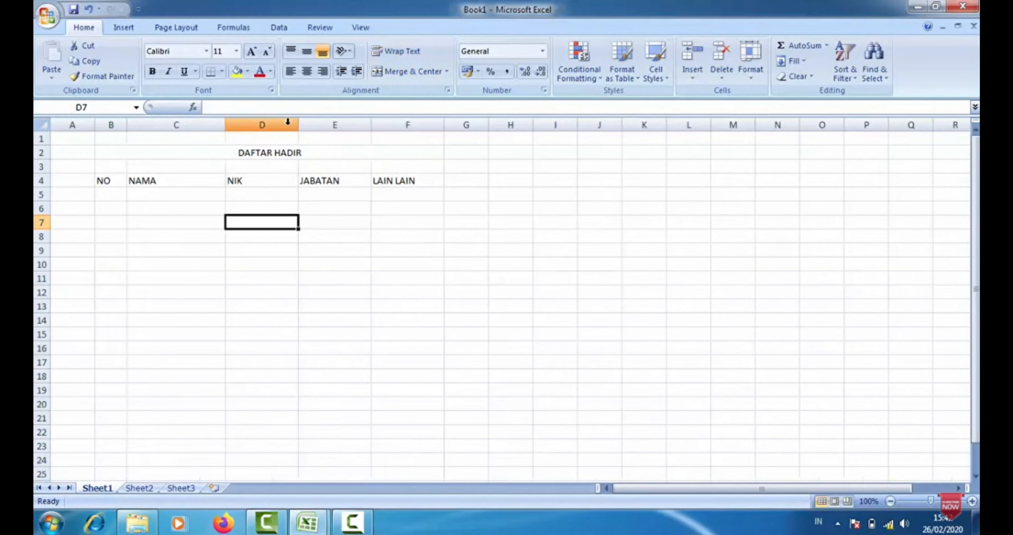
{"action": "left_click_drag", "start_coordinate": [297, 126], "coordinate": [278, 127]}
{"action": "left_click_drag", "start_coordinate": [350, 126], "coordinate": [369, 127]}
{"action": "left_click_drag", "start_coordinate": [443, 125], "coordinate": [467, 126]}
{"action": "left_click_drag", "start_coordinate": [42, 160], "coordinate": [43, 166]}
Enter 1 in B5 and the formula =B5+1 in B6, and fill the formula down to B19.
{"action": "left_click", "coordinate": [115, 203]}
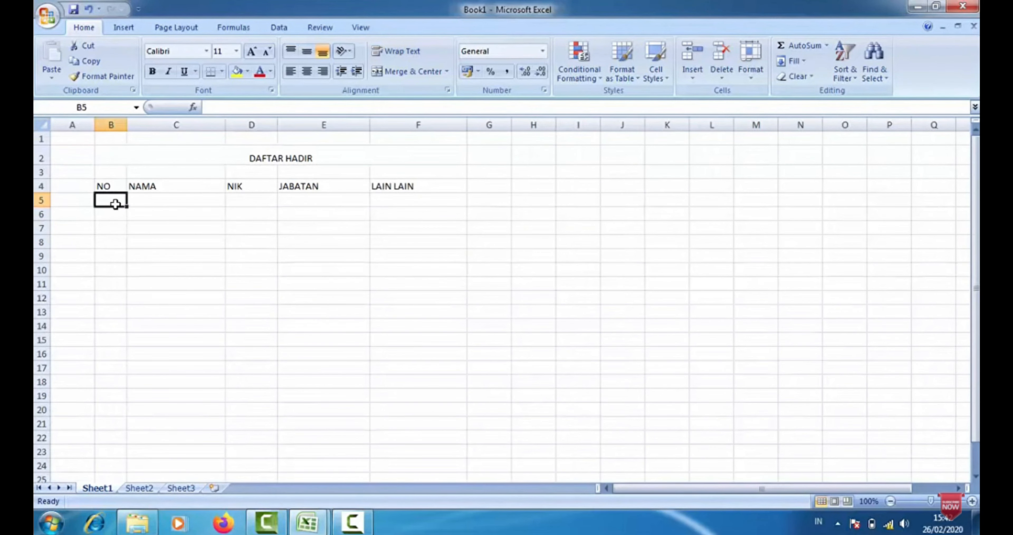
{"action": "type", "text": "1"}
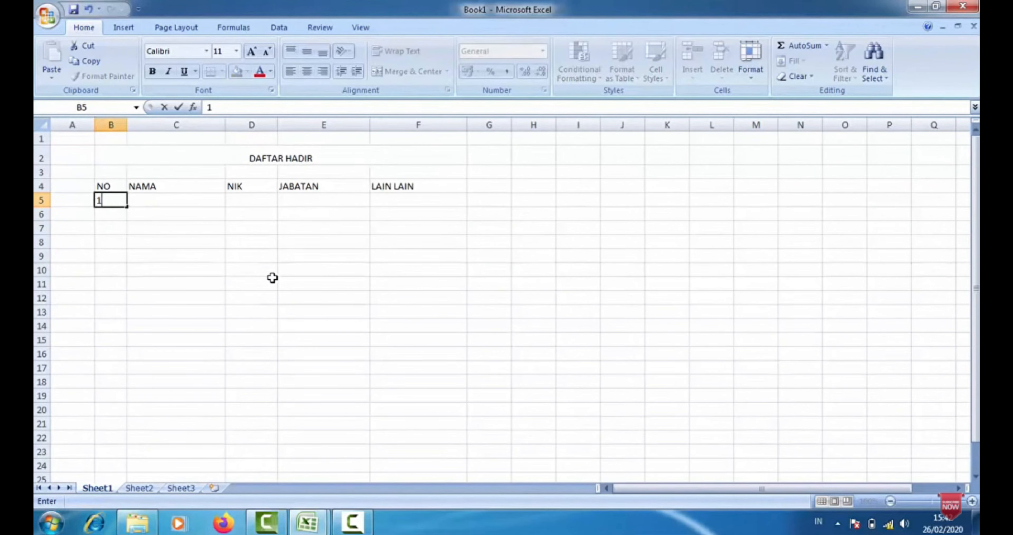
{"action": "key", "text": "Return"}
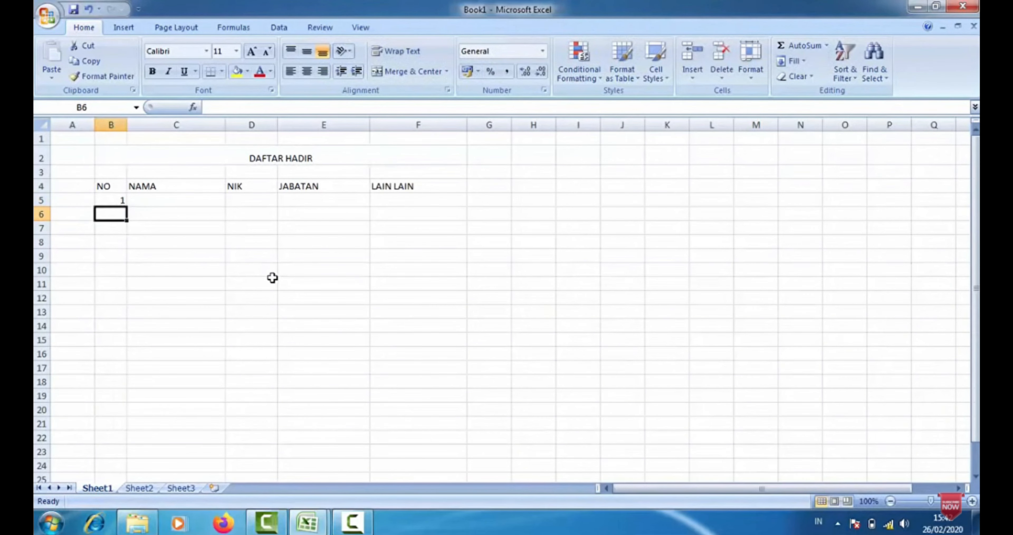
{"action": "type", "text": "="}
{"action": "key", "text": "Up"}
{"action": "type", "text": "+"}
{"action": "key", "text": "Return"}
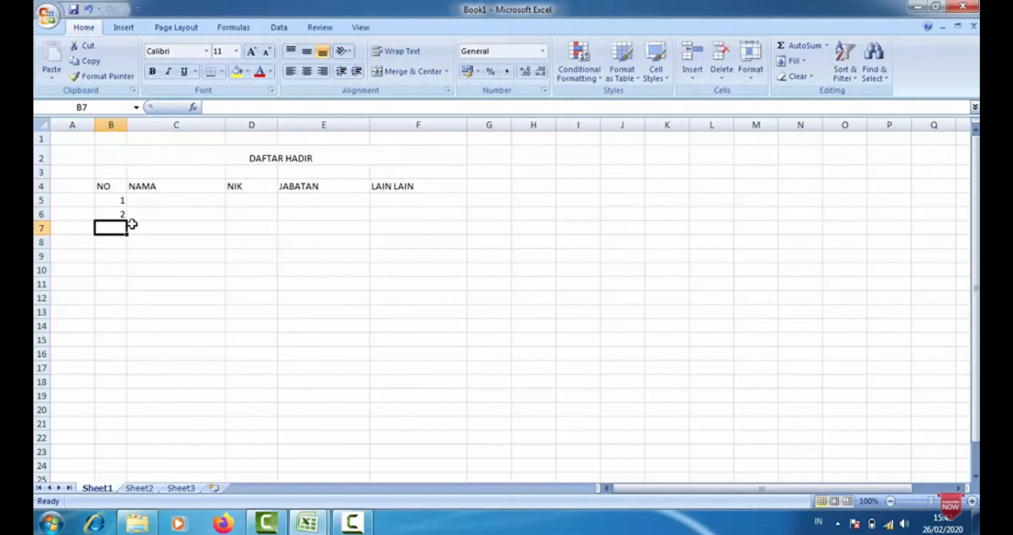
{"action": "left_click", "coordinate": [121, 219]}
{"action": "left_click_drag", "start_coordinate": [127, 223], "coordinate": [140, 409]}
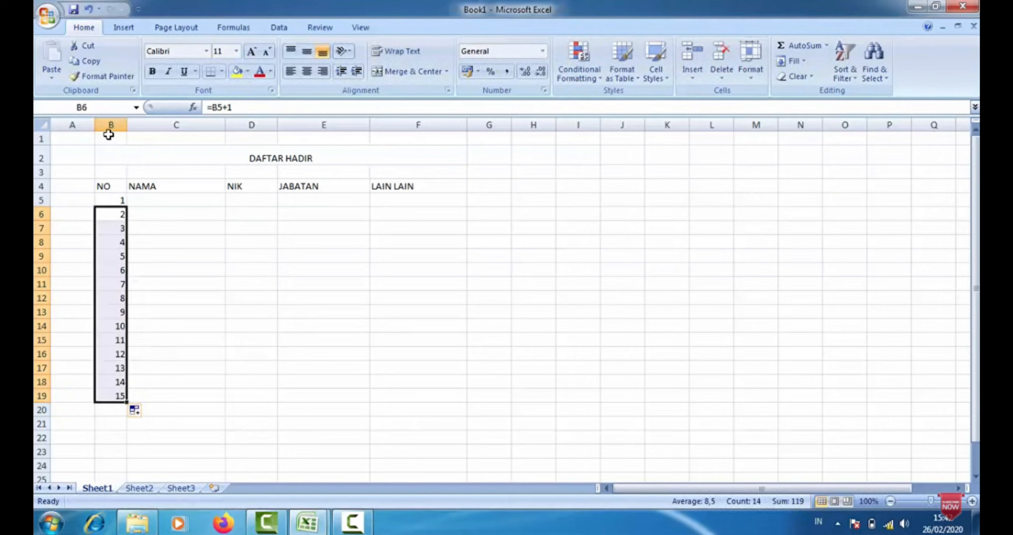
Center the contents of the NO column and of header row 4 horizontally.
{"action": "left_click", "coordinate": [110, 125]}
{"action": "left_click", "coordinate": [307, 71]}
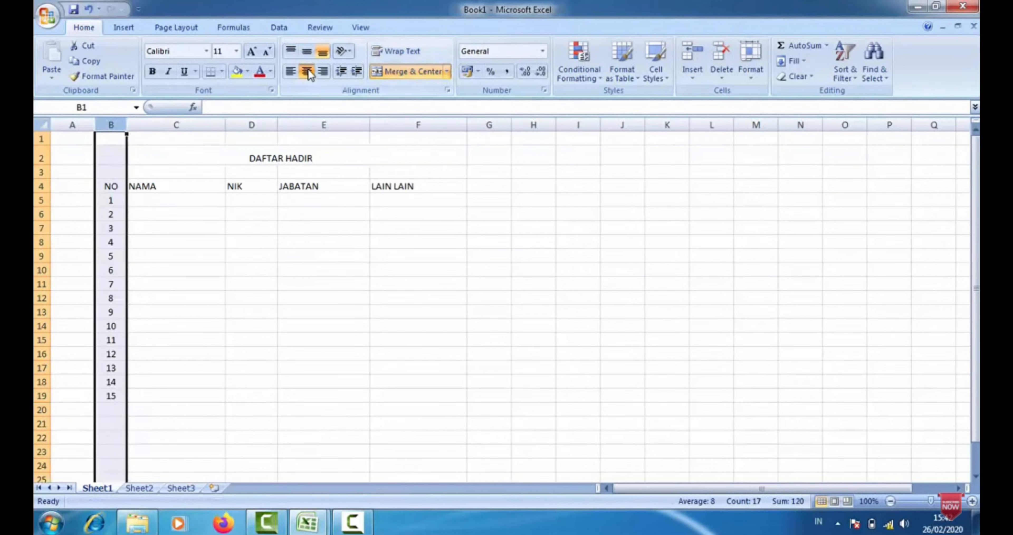
{"action": "left_click", "coordinate": [39, 186]}
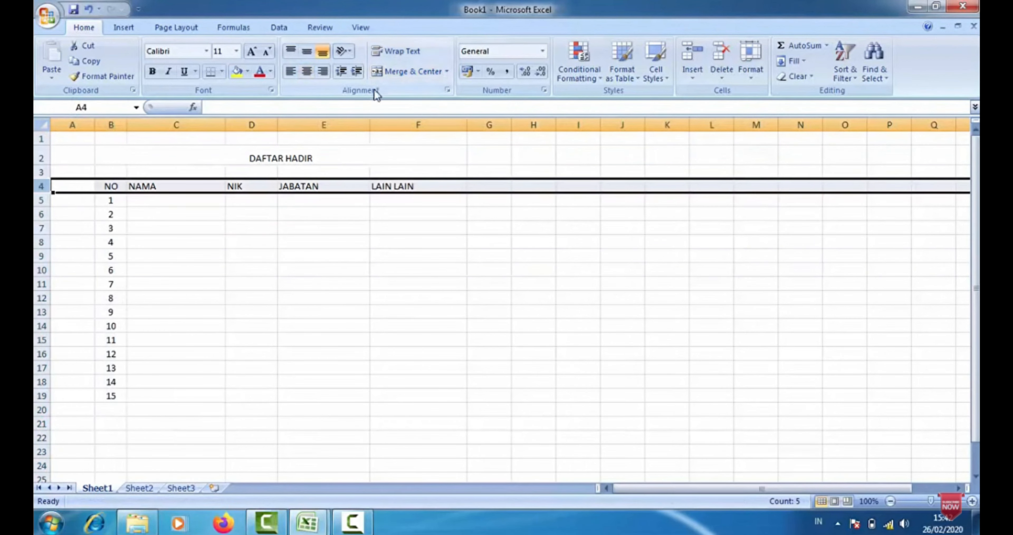
{"action": "left_click", "coordinate": [307, 71]}
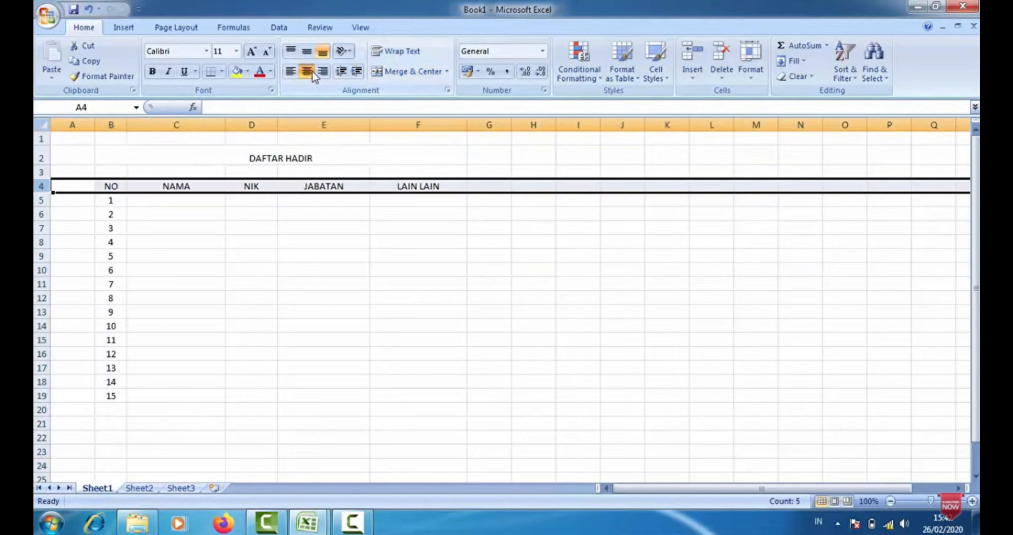
Make header row 4 slightly taller and increase rows 5 to 19 to one equal, greater height.
{"action": "left_click", "coordinate": [250, 159]}
{"action": "left_click", "coordinate": [254, 247]}
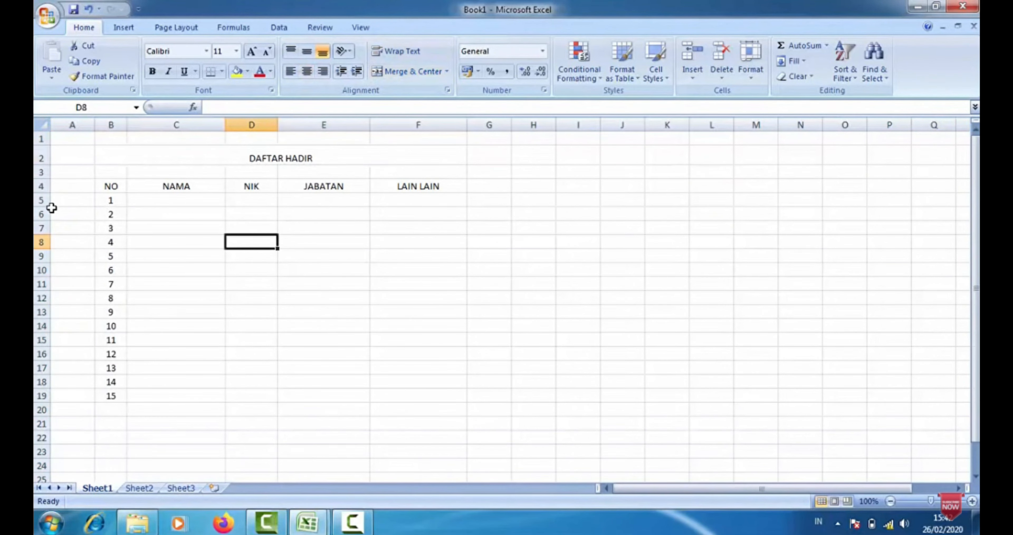
{"action": "left_click_drag", "start_coordinate": [40, 192], "coordinate": [59, 400]}
{"action": "left_click", "coordinate": [114, 208]}
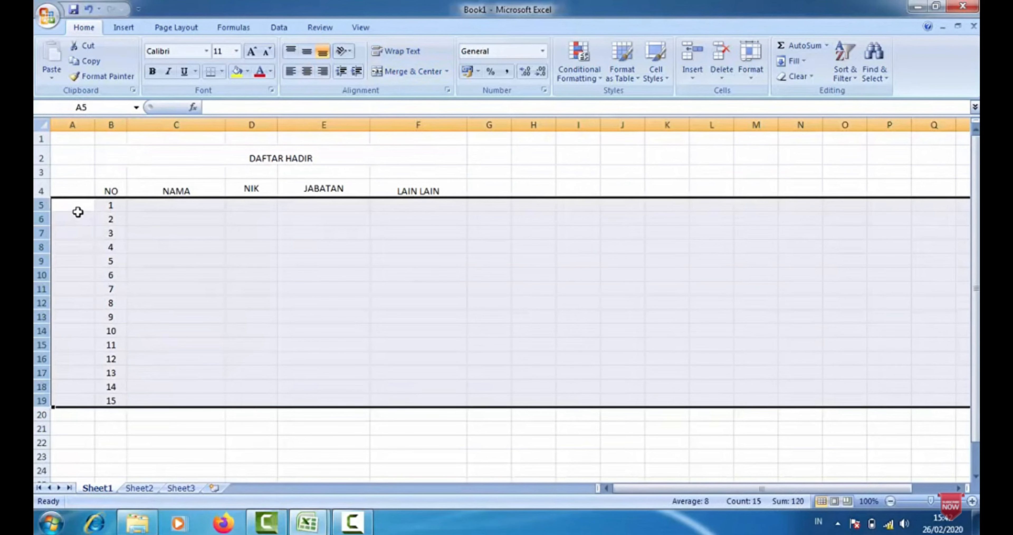
{"action": "left_click_drag", "start_coordinate": [39, 212], "coordinate": [40, 218]}
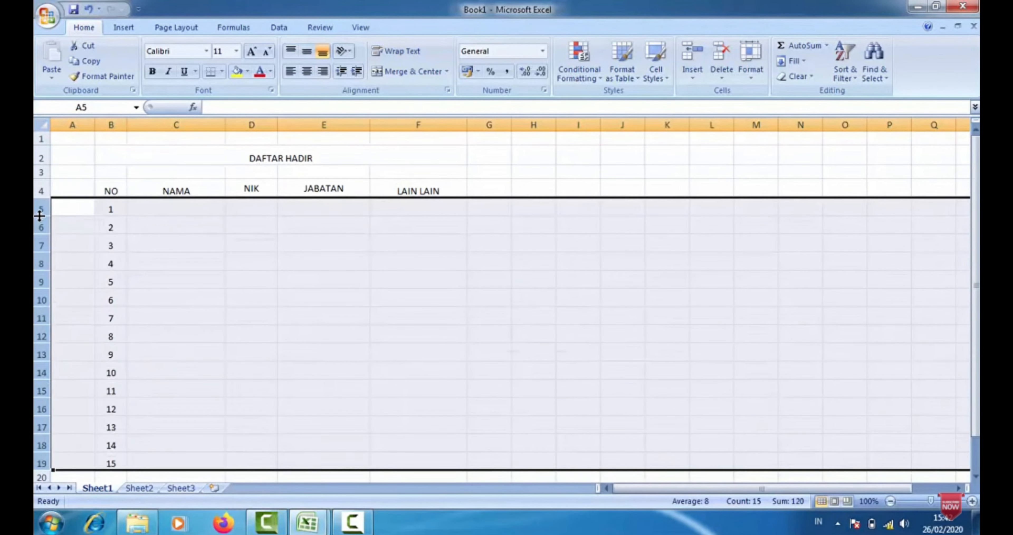
{"action": "left_click", "coordinate": [362, 294]}
{"action": "left_click", "coordinate": [311, 262]}
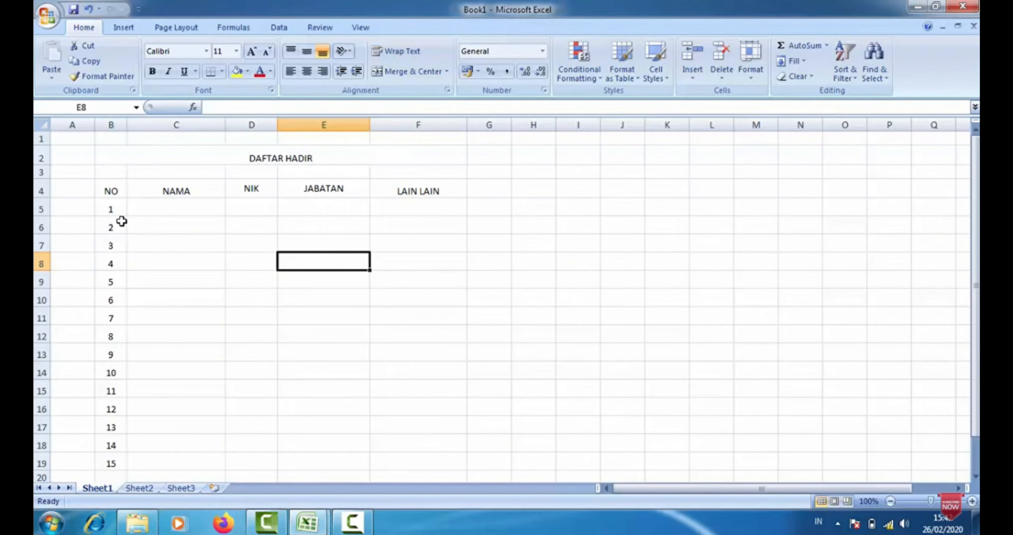
{"action": "left_click_drag", "start_coordinate": [113, 191], "coordinate": [436, 190]}
{"action": "right_click", "coordinate": [432, 189]}
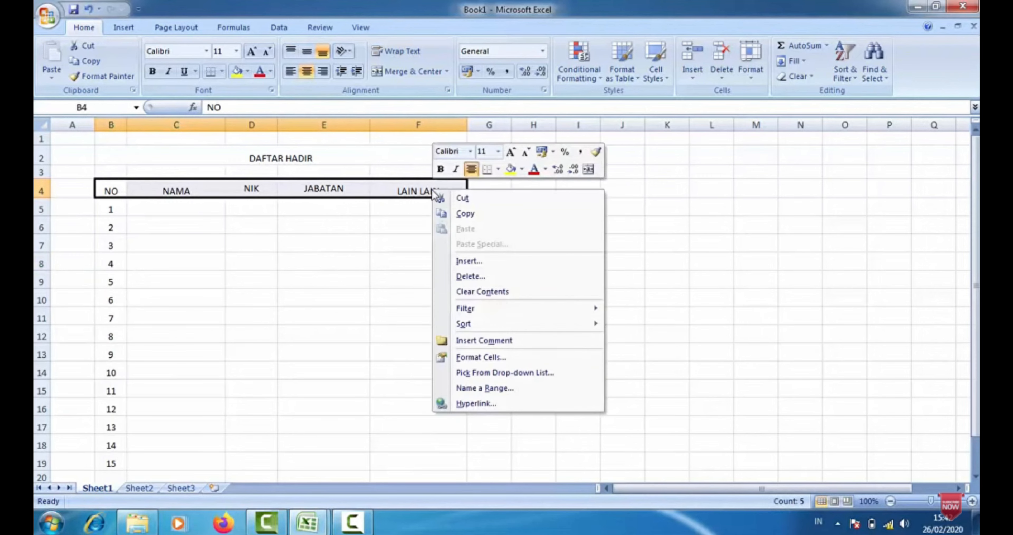
{"action": "left_click", "coordinate": [477, 361]}
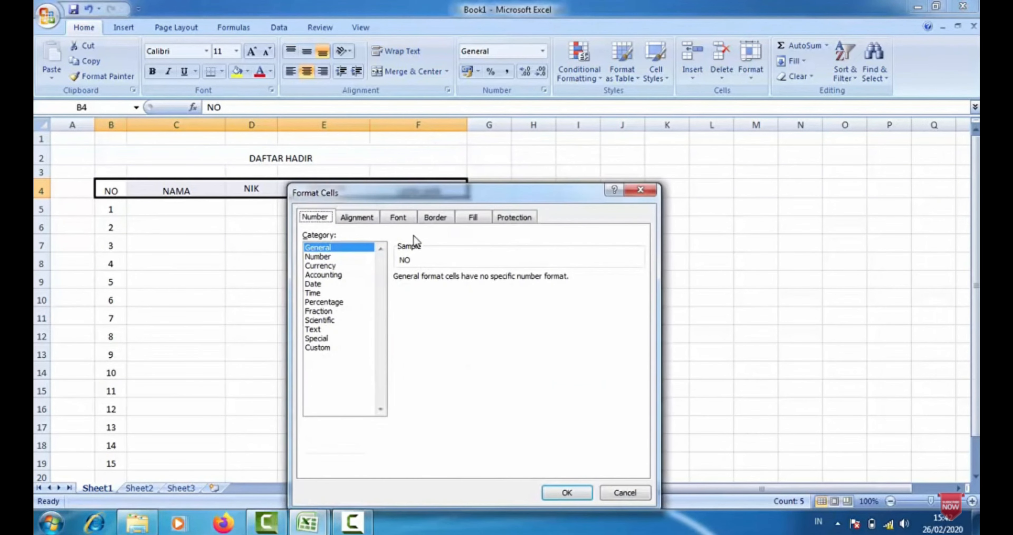
{"action": "left_click", "coordinate": [435, 219]}
{"action": "left_click_drag", "start_coordinate": [449, 199], "coordinate": [584, 109]}
{"action": "left_click", "coordinate": [766, 401]}
{"action": "left_click", "coordinate": [339, 334]}
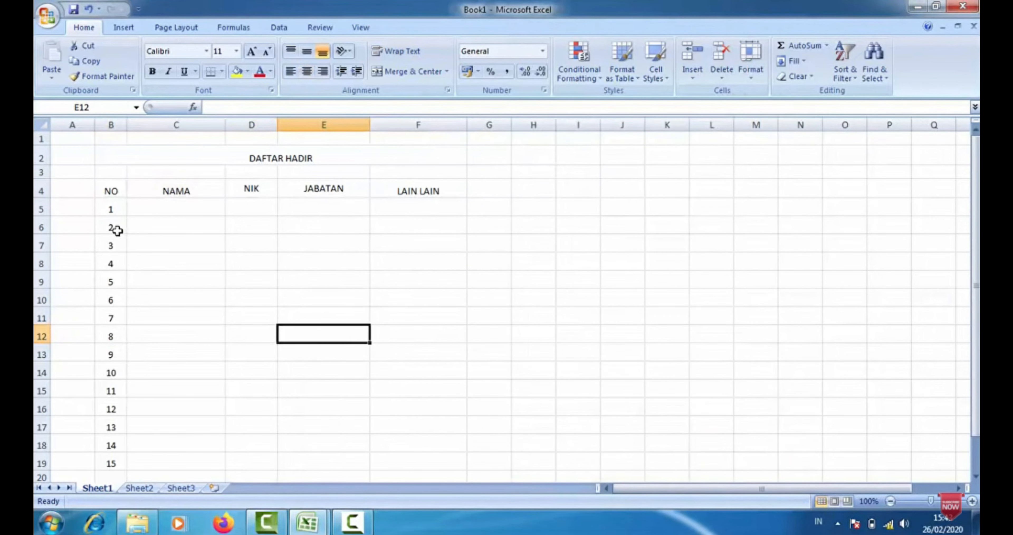
Apply medium solid outline and inside borders to the header cells B4:F4.
{"action": "left_click_drag", "start_coordinate": [103, 191], "coordinate": [395, 189]}
{"action": "right_click", "coordinate": [395, 190]}
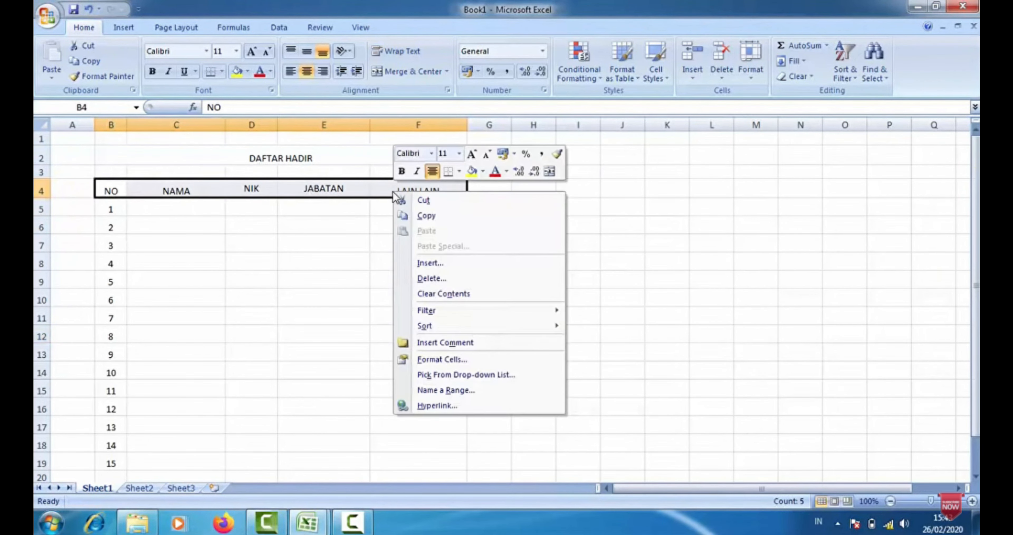
{"action": "left_click", "coordinate": [443, 360]}
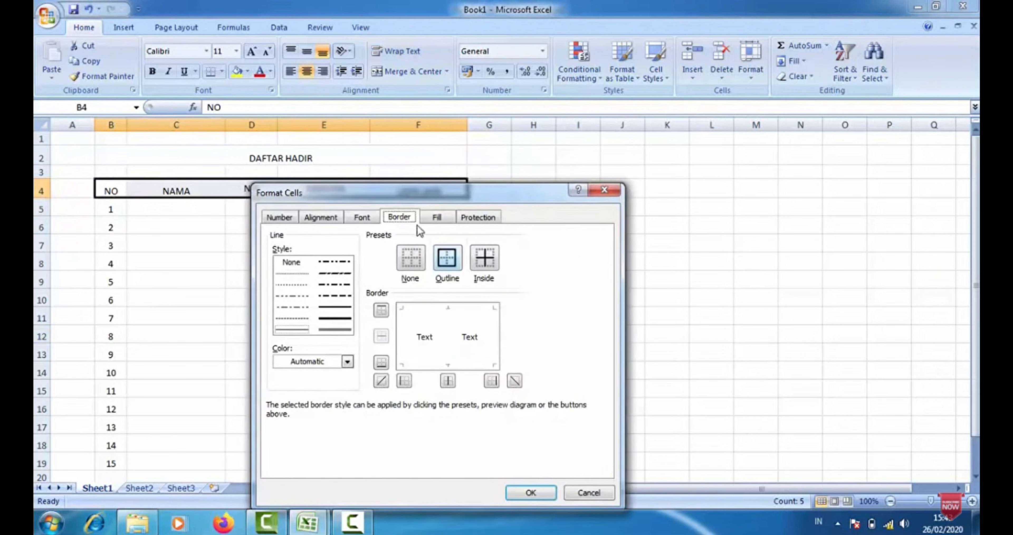
{"action": "left_click_drag", "start_coordinate": [417, 201], "coordinate": [571, 114]}
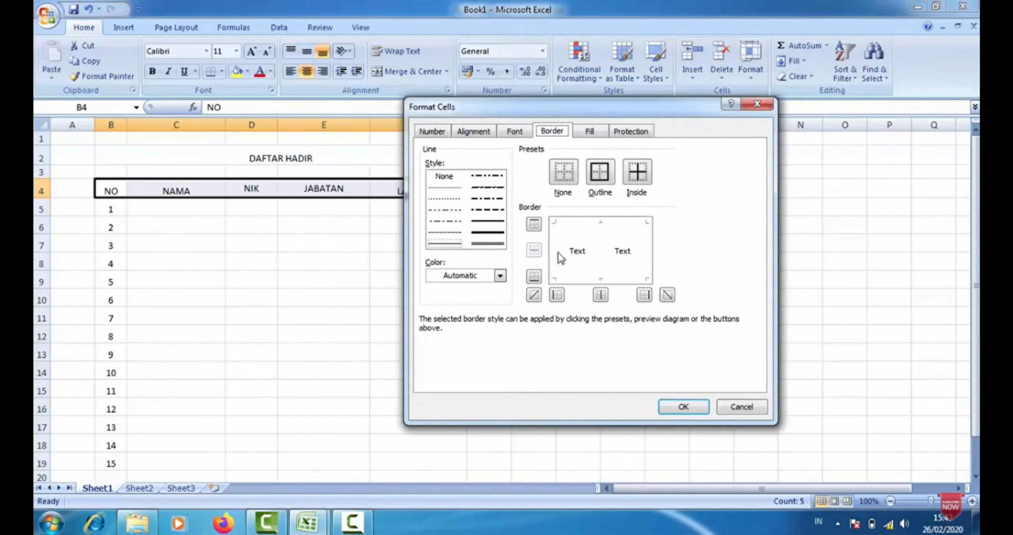
{"action": "left_click", "coordinate": [484, 224]}
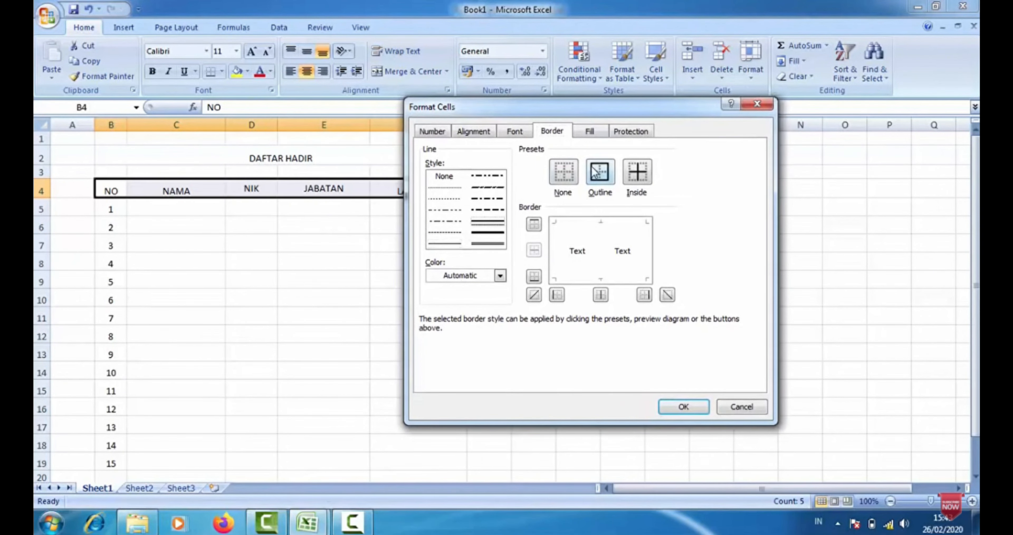
{"action": "left_click", "coordinate": [603, 177]}
{"action": "left_click", "coordinate": [634, 180]}
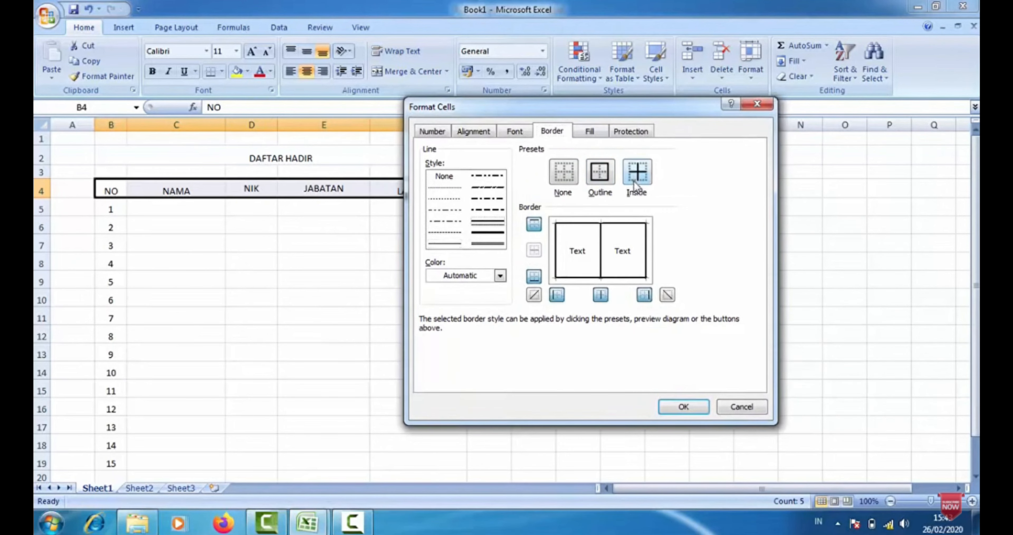
{"action": "left_click", "coordinate": [683, 406]}
{"action": "left_click", "coordinate": [341, 305]}
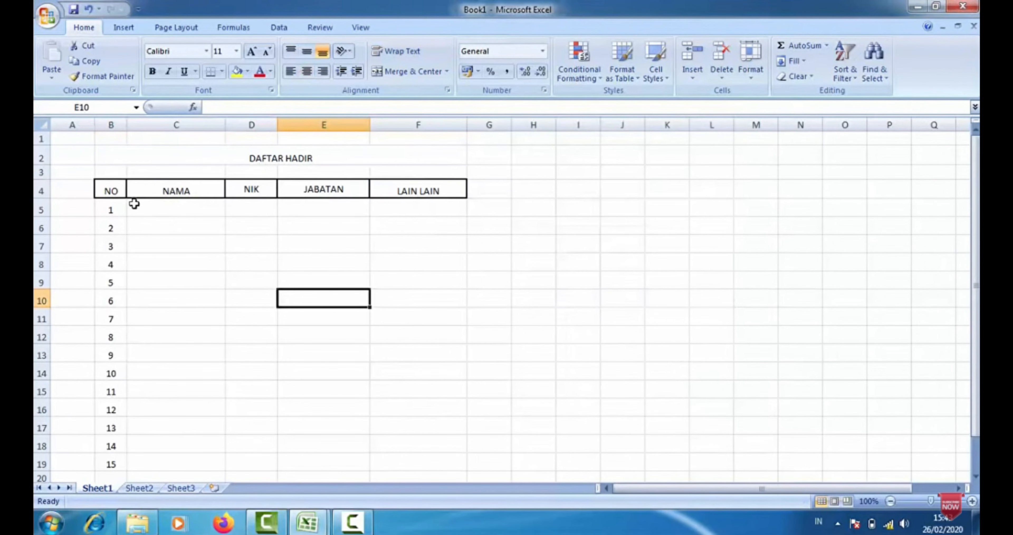
Add thin solid side, bottom and inside borders to the numbered table rows B5:F19.
{"action": "left_click_drag", "start_coordinate": [116, 214], "coordinate": [411, 458]}
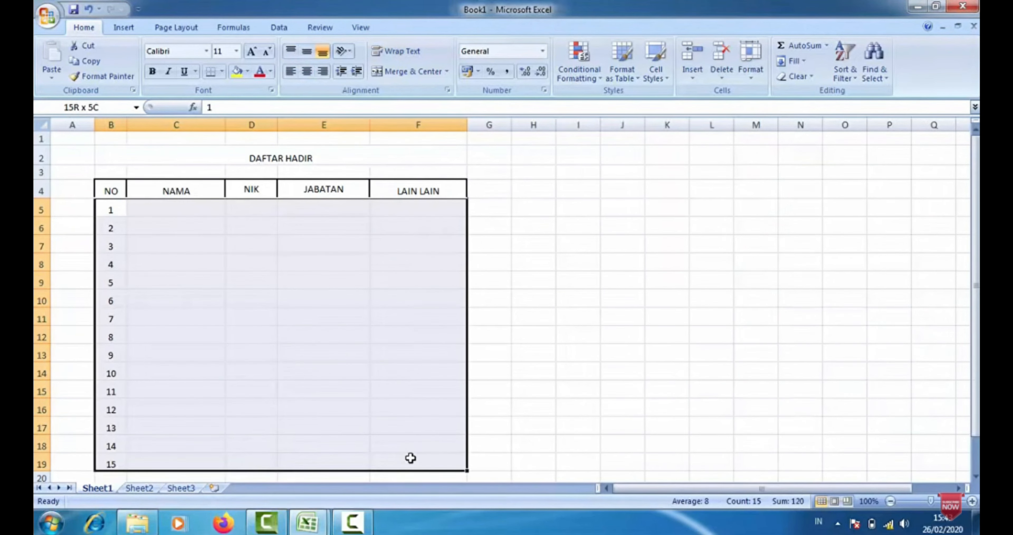
{"action": "right_click", "coordinate": [355, 379]}
{"action": "left_click", "coordinate": [384, 329]}
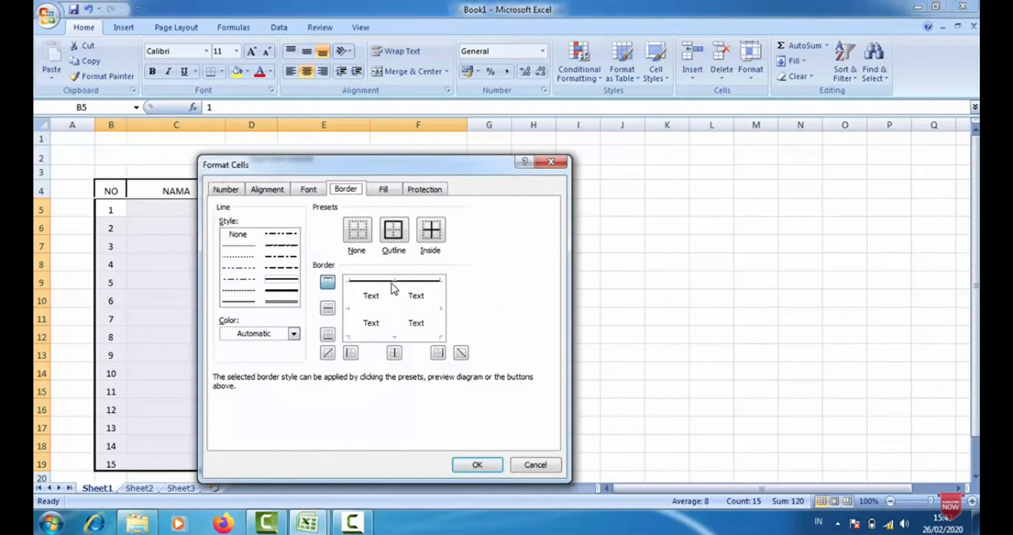
{"action": "left_click", "coordinate": [244, 301]}
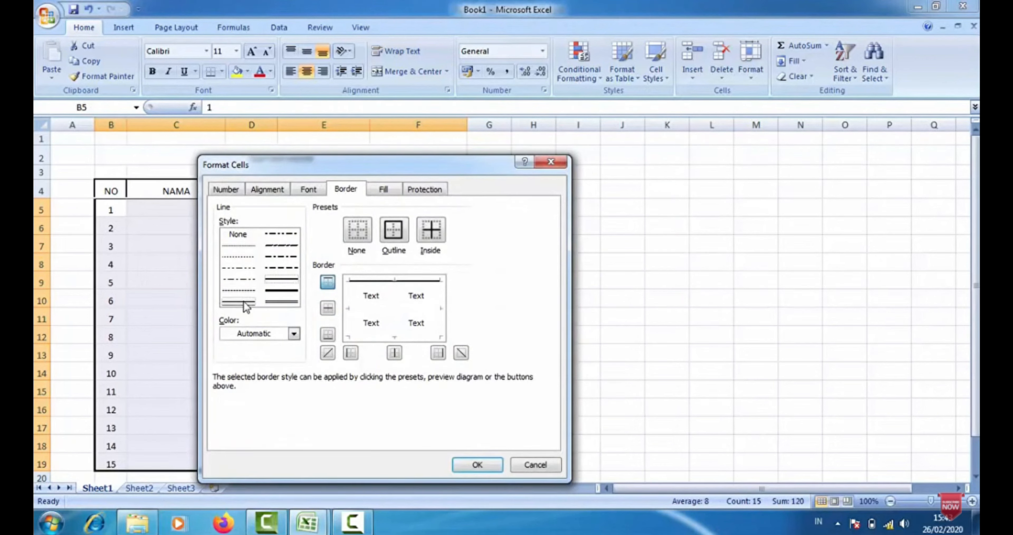
{"action": "left_click", "coordinate": [351, 320]}
{"action": "left_click", "coordinate": [365, 310]}
{"action": "left_click", "coordinate": [395, 334]}
{"action": "left_click", "coordinate": [440, 334]}
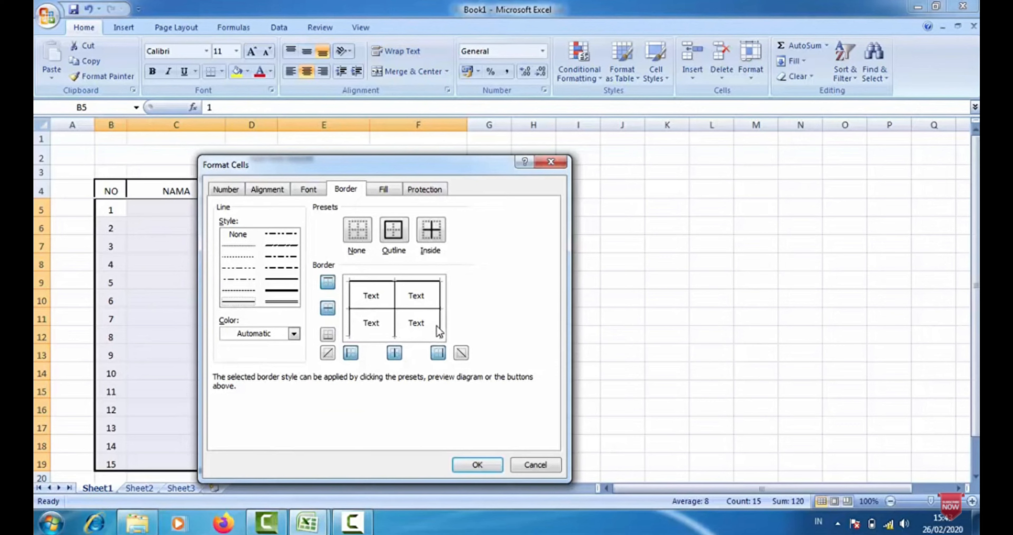
{"action": "left_click", "coordinate": [478, 464]}
{"action": "left_click", "coordinate": [577, 334]}
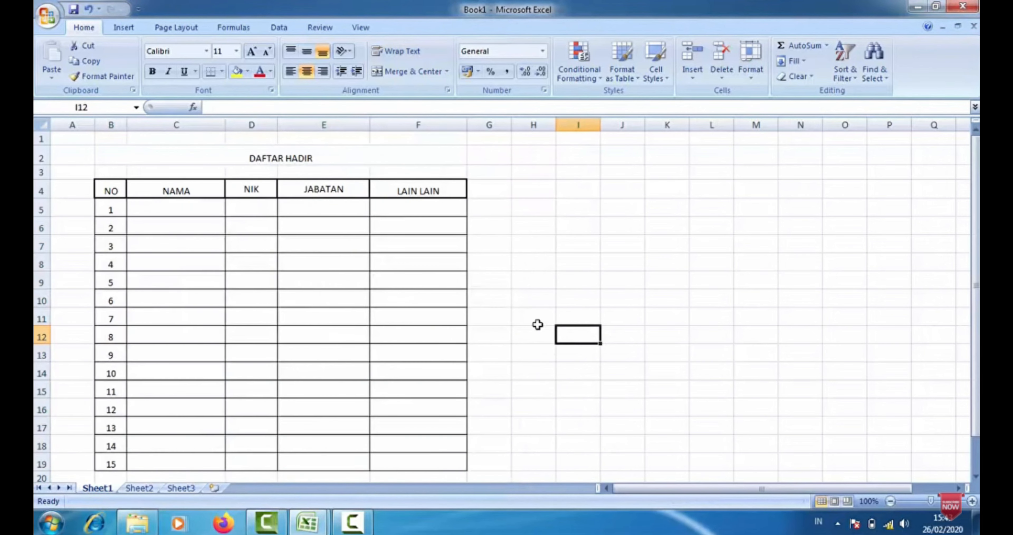
Set the DAFTAR HADIR title to font size 14 and make it bold.
{"action": "left_click", "coordinate": [283, 249]}
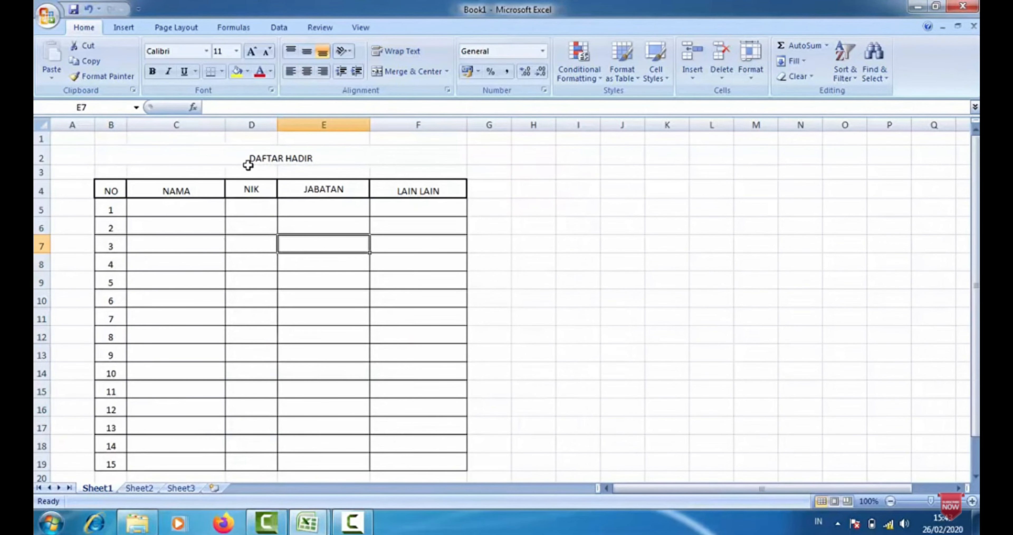
{"action": "left_click", "coordinate": [249, 156]}
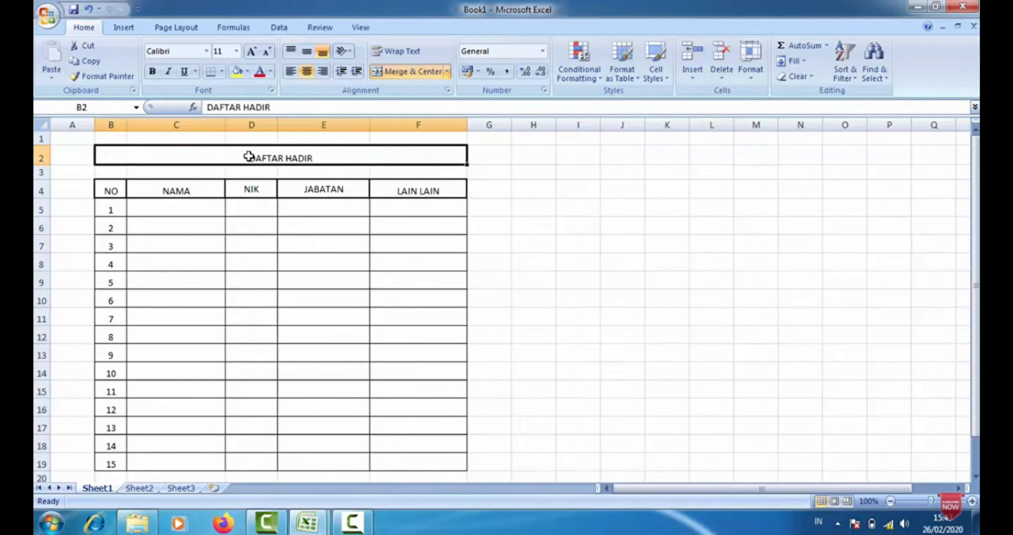
{"action": "left_click", "coordinate": [237, 51]}
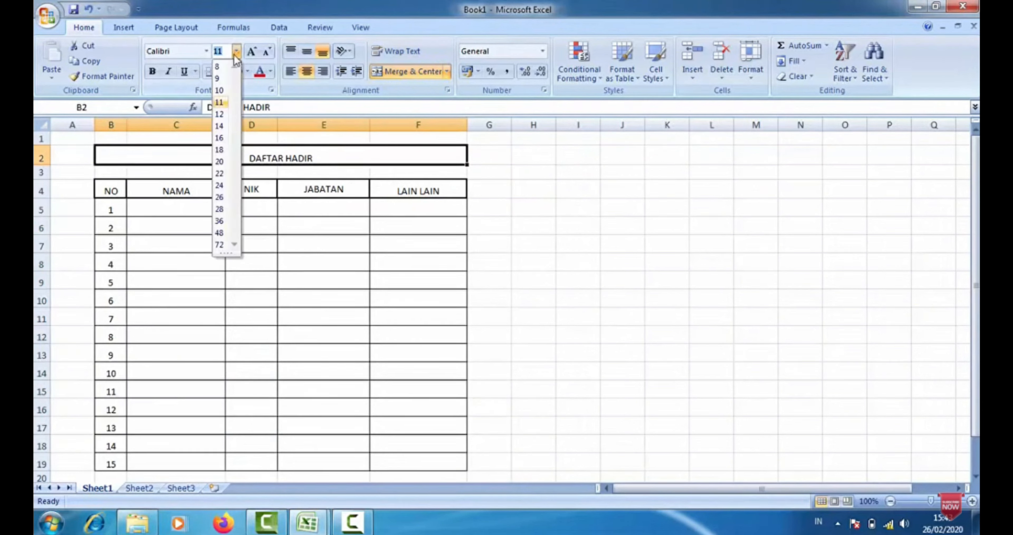
{"action": "left_click", "coordinate": [219, 126]}
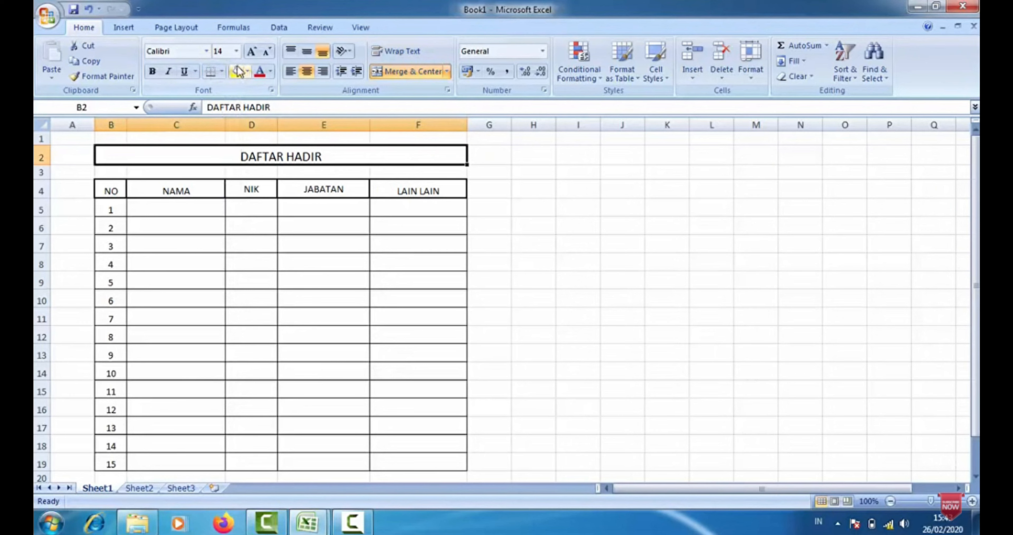
{"action": "left_click", "coordinate": [153, 71]}
{"action": "left_click", "coordinate": [496, 266]}
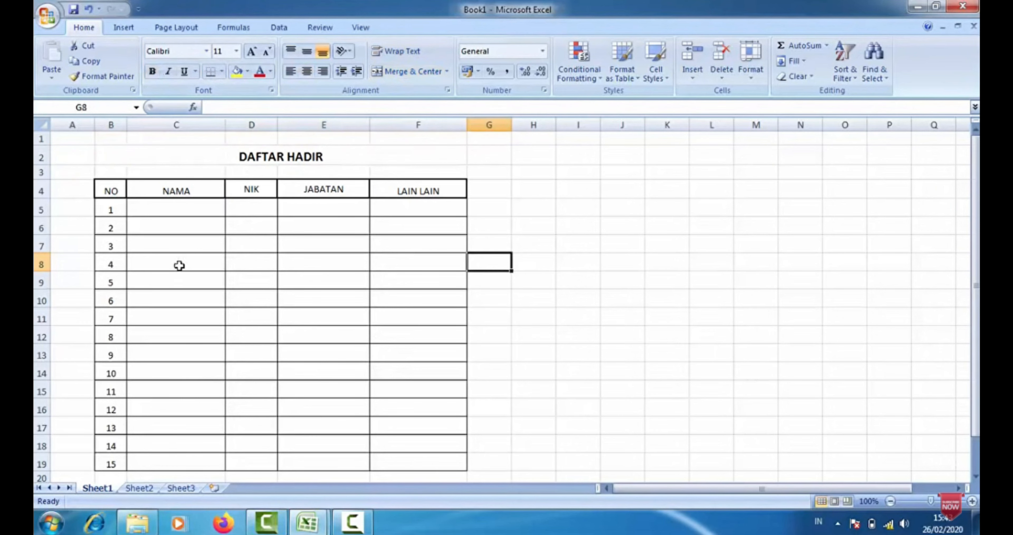
Set the vertical text alignment of all cells in the sheet to Center through the Format Cells settings.
{"action": "left_click", "coordinate": [189, 194]}
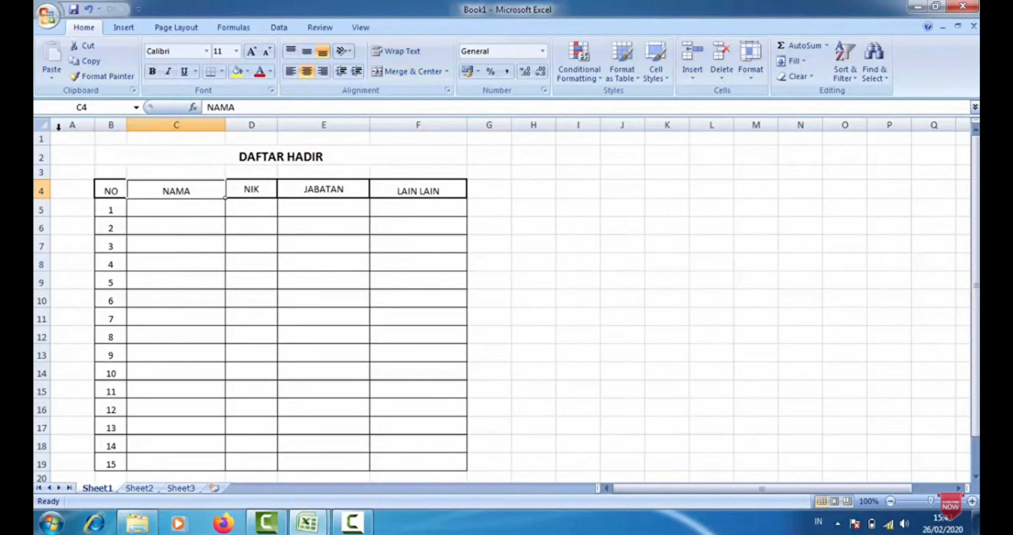
{"action": "left_click", "coordinate": [41, 127]}
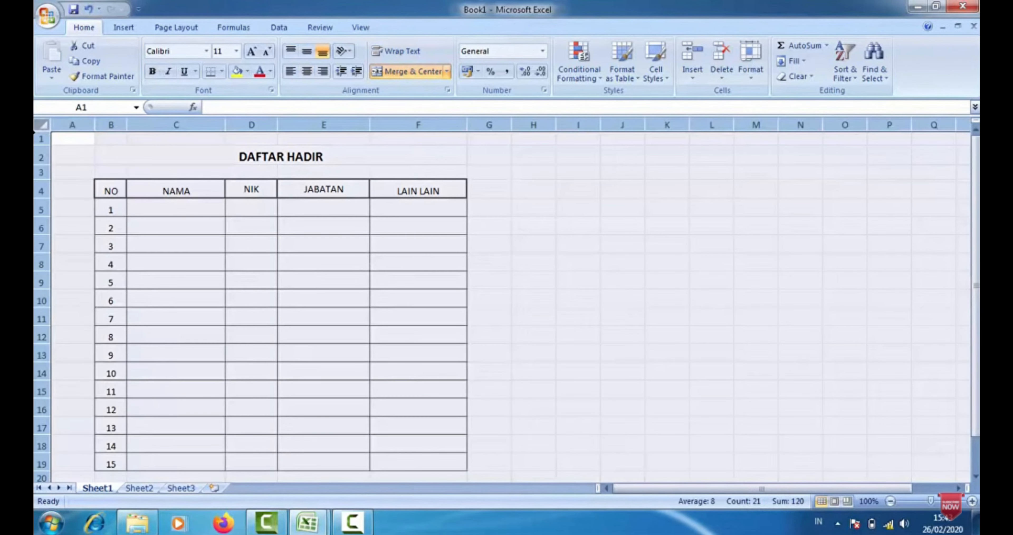
{"action": "right_click", "coordinate": [192, 225]}
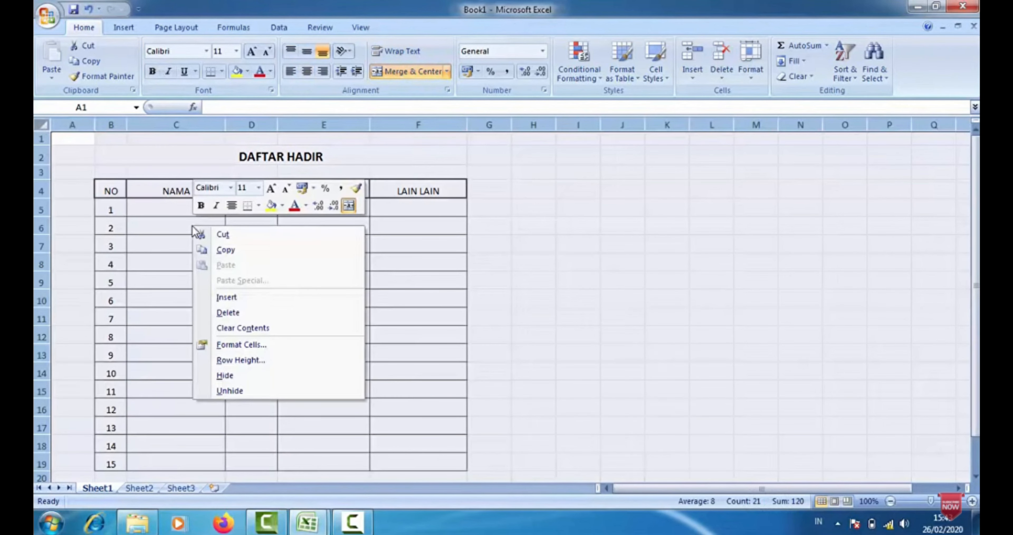
{"action": "left_click", "coordinate": [241, 346]}
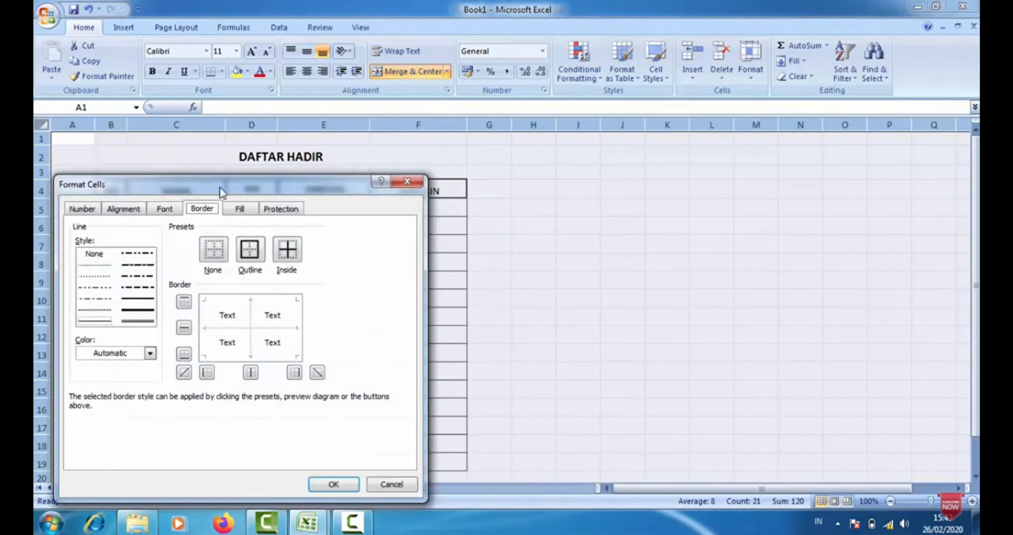
{"action": "left_click_drag", "start_coordinate": [220, 188], "coordinate": [519, 181]}
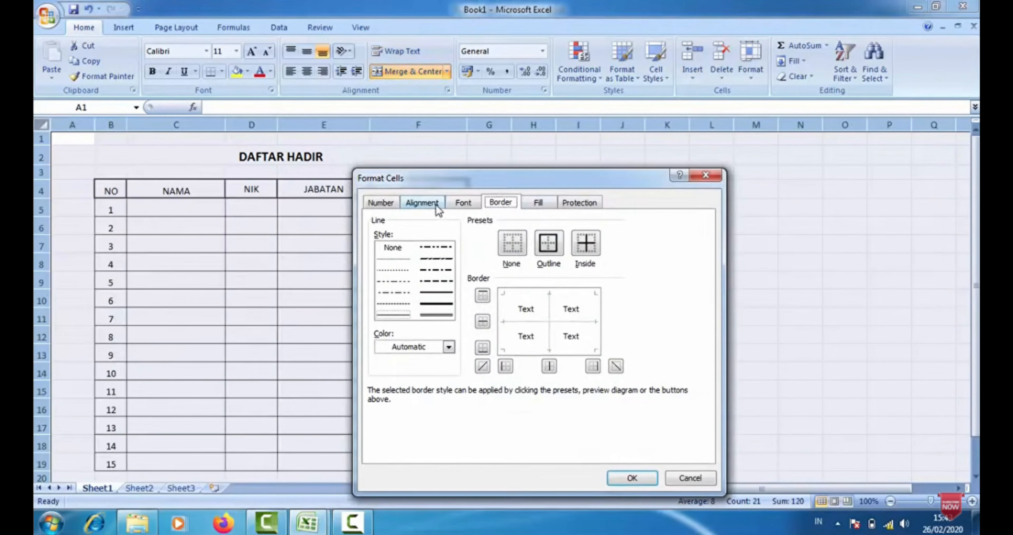
{"action": "left_click", "coordinate": [423, 202]}
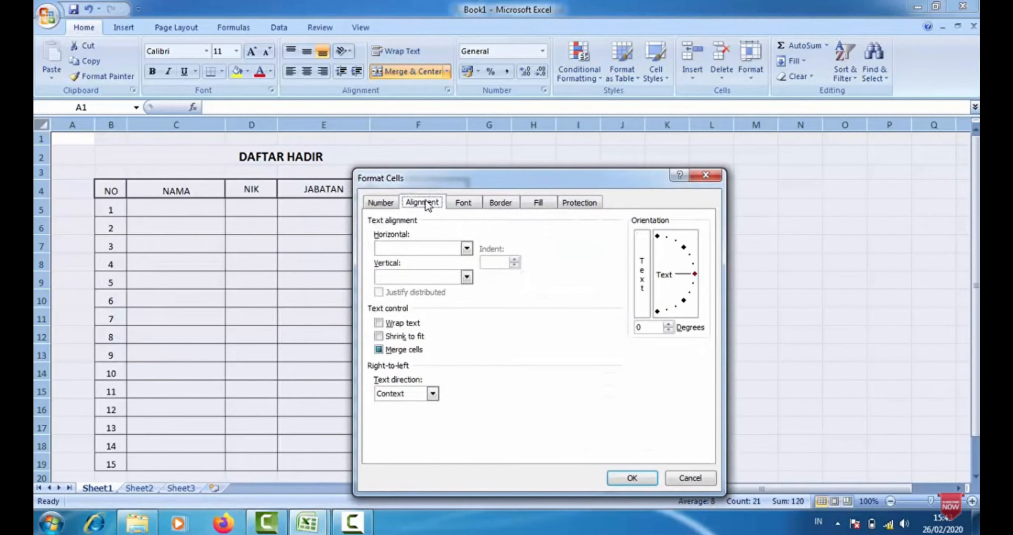
{"action": "left_click", "coordinate": [406, 276]}
{"action": "left_click", "coordinate": [405, 297]}
{"action": "left_click", "coordinate": [632, 478]}
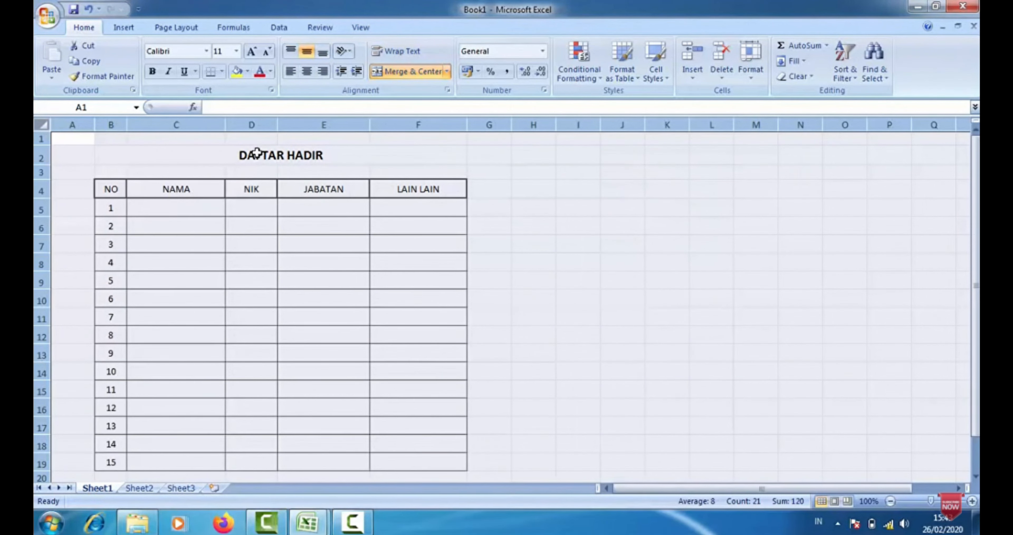
{"action": "left_click", "coordinate": [257, 154]}
{"action": "left_click", "coordinate": [176, 291]}
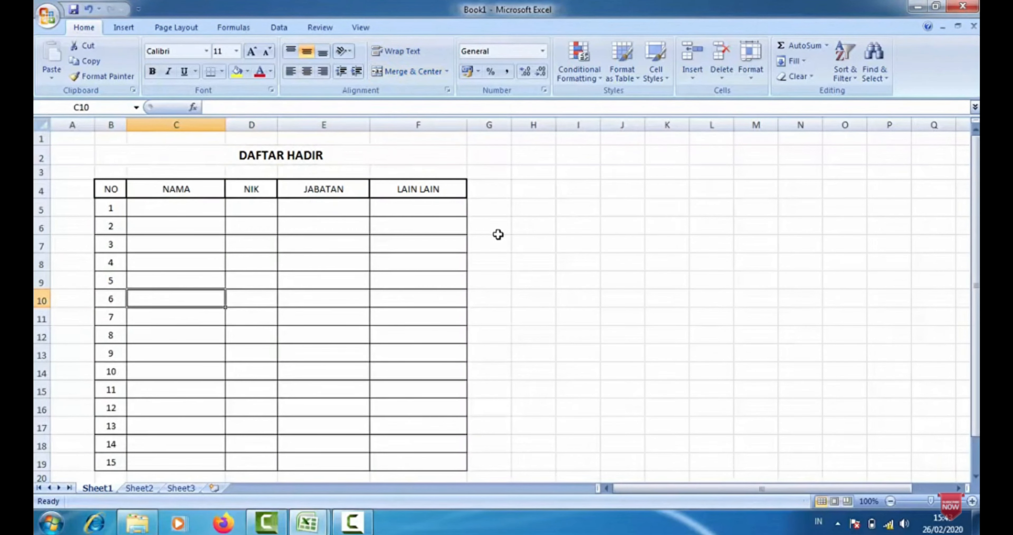
{"action": "left_click", "coordinate": [230, 245]}
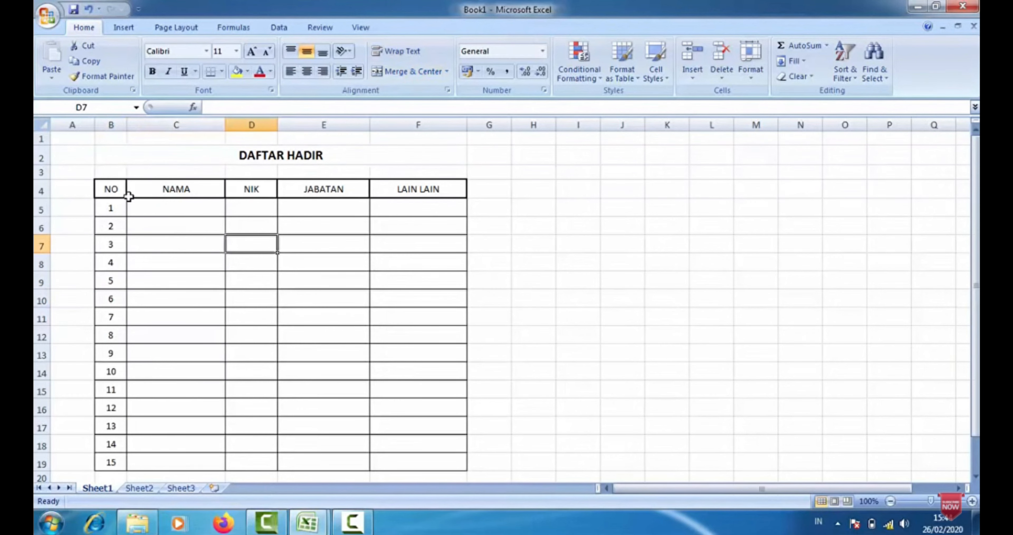
{"action": "left_click", "coordinate": [43, 125]}
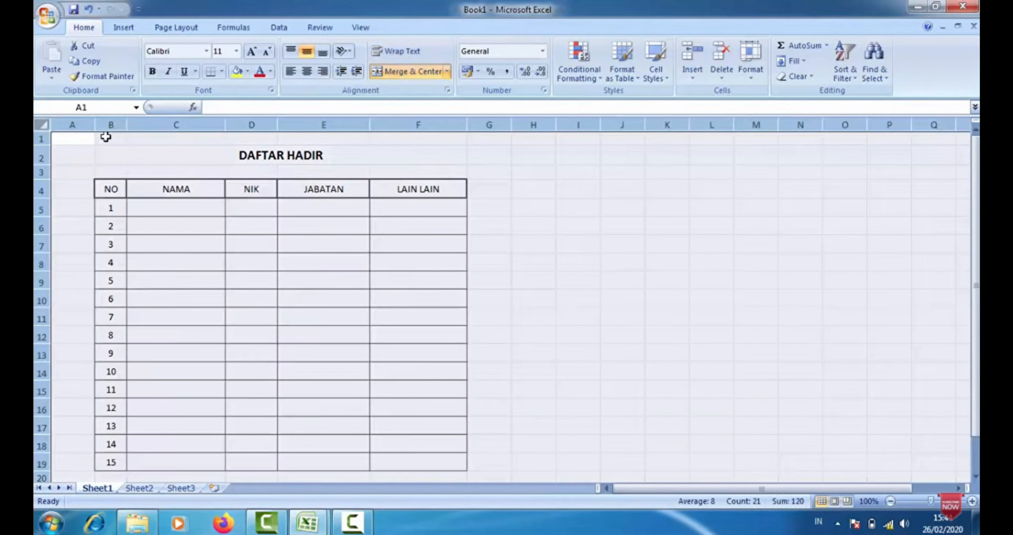
{"action": "left_click", "coordinate": [240, 245]}
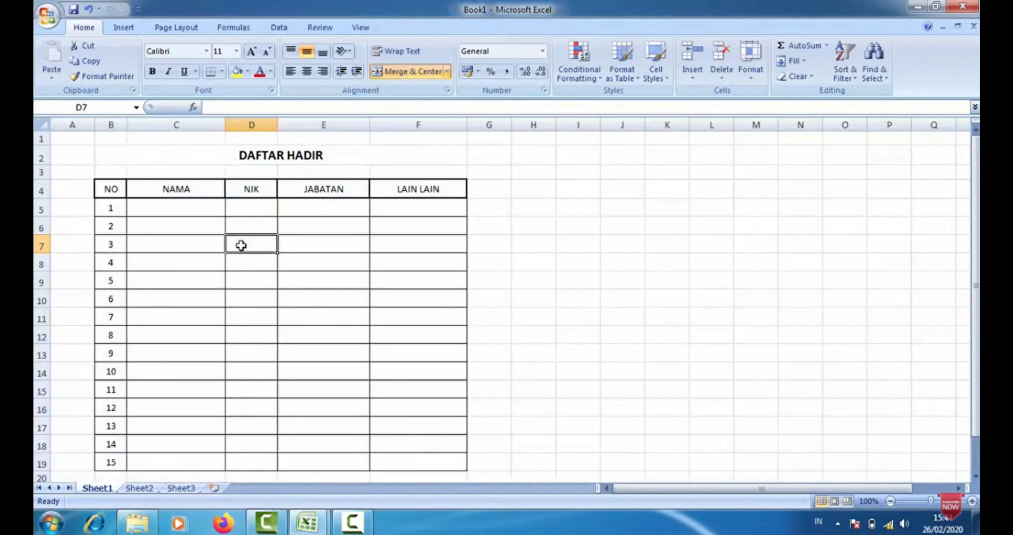
Hide the worksheet gridlines, look over the DAFTAR HADIR table without them, and show the gridlines again.
{"action": "left_click", "coordinate": [359, 31]}
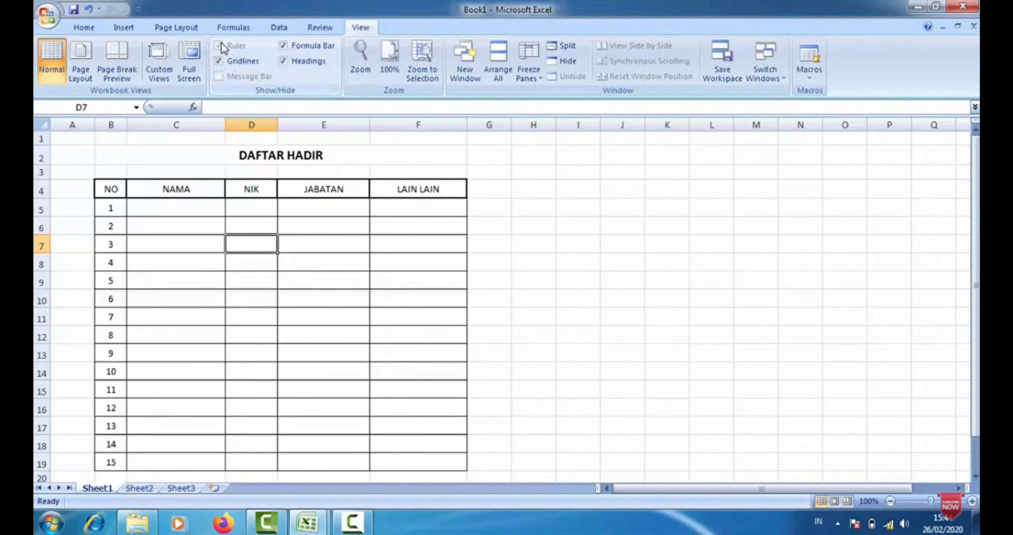
{"action": "left_click", "coordinate": [171, 158]}
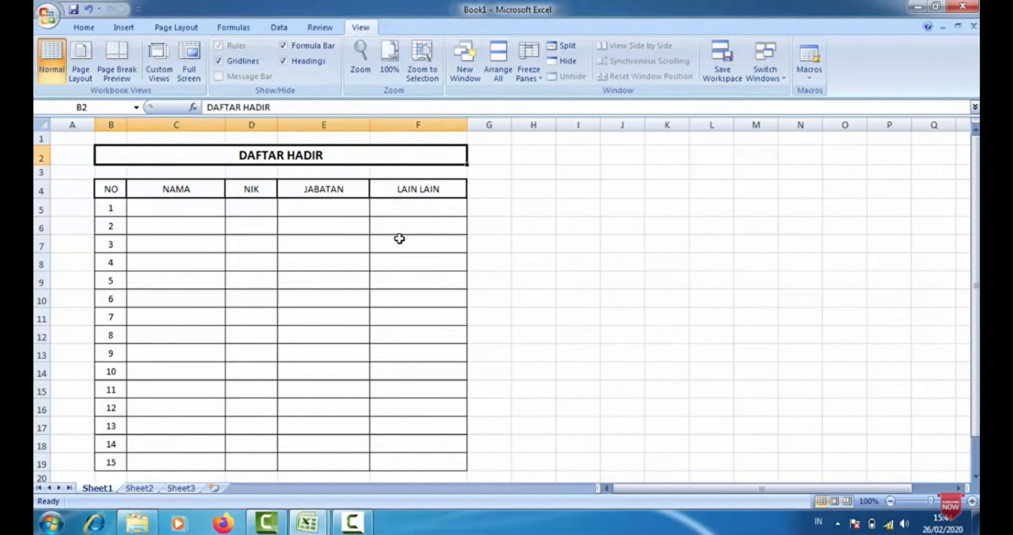
{"action": "left_click", "coordinate": [399, 238]}
{"action": "left_click", "coordinate": [219, 62]}
{"action": "scroll", "coordinate": [523, 332], "scroll_direction": "down", "scroll_amount": 3}
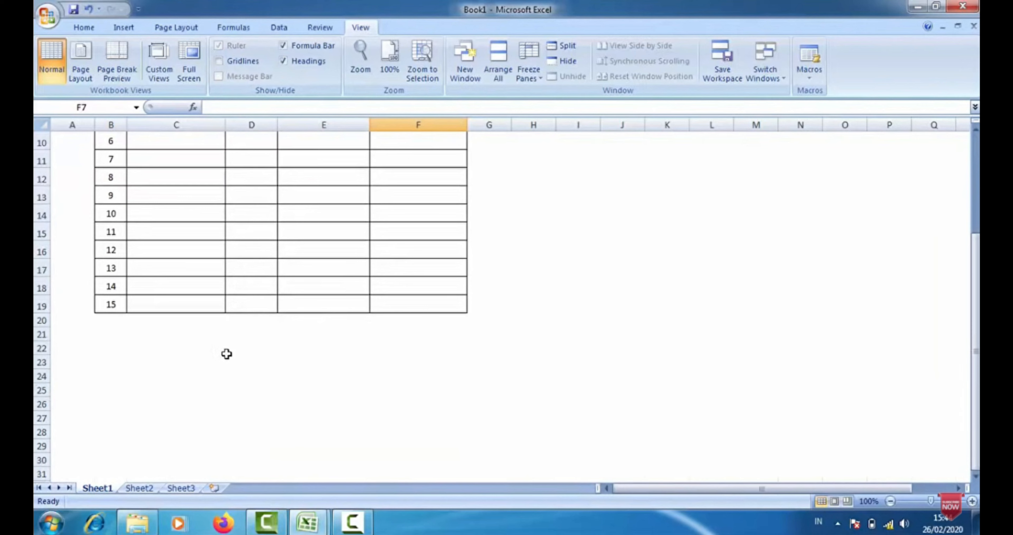
{"action": "scroll", "coordinate": [543, 181], "scroll_direction": "up", "scroll_amount": 3}
{"action": "left_click_drag", "start_coordinate": [542, 180], "coordinate": [614, 214]}
{"action": "left_click", "coordinate": [613, 283]}
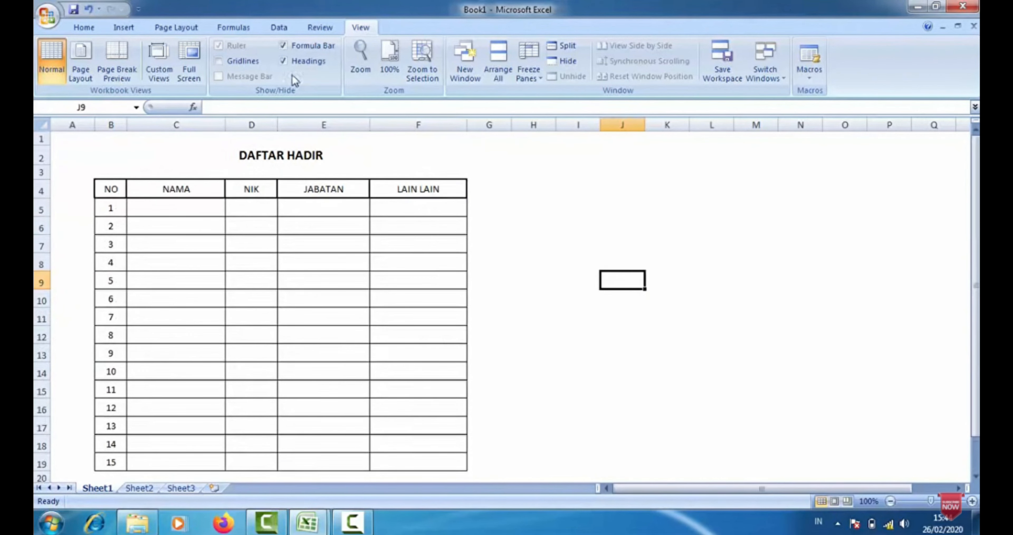
{"action": "left_click", "coordinate": [219, 61]}
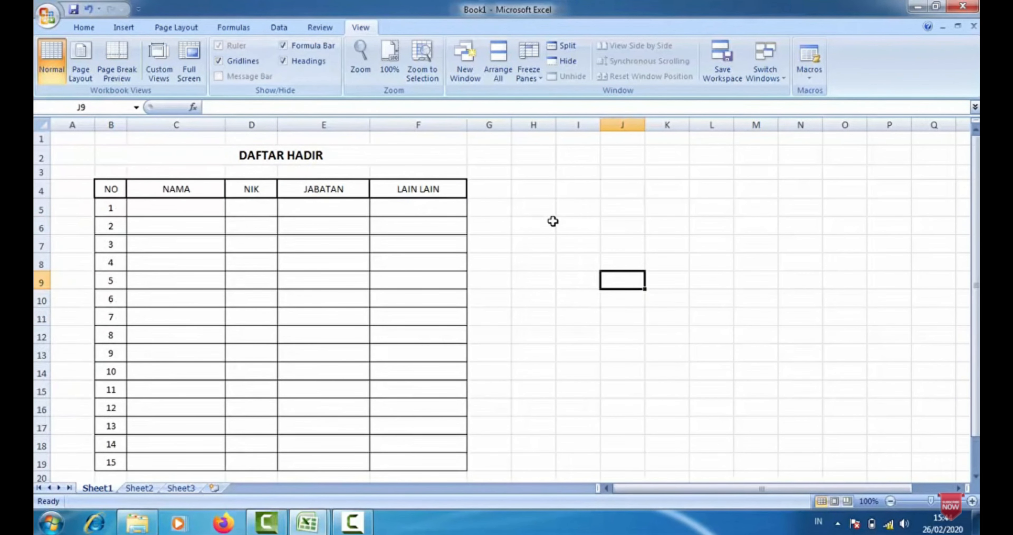
Hide the formula bar, show it again, and briefly place the cursor in it.
{"action": "left_click", "coordinate": [283, 46]}
{"action": "left_click", "coordinate": [284, 46]}
{"action": "left_click", "coordinate": [216, 106]}
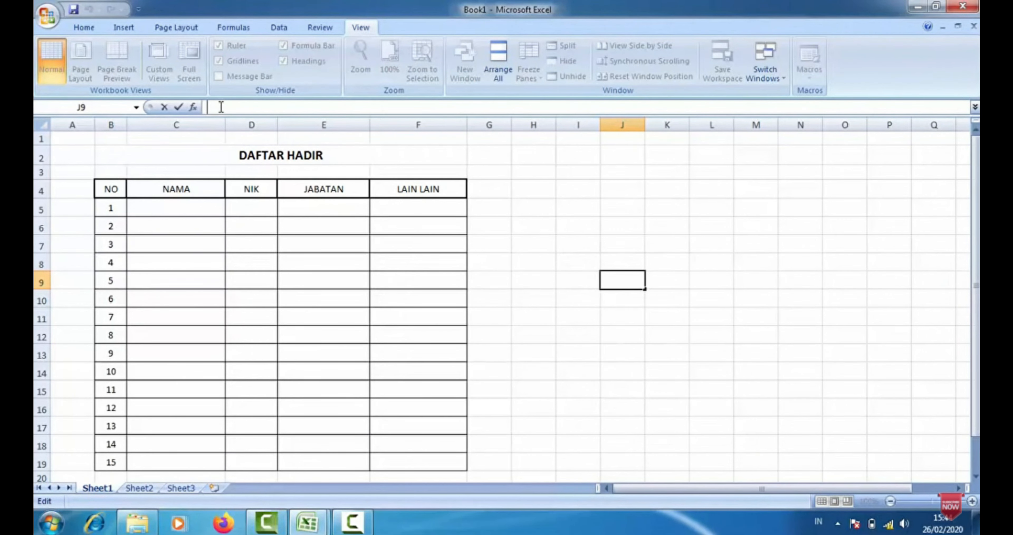
{"action": "left_click", "coordinate": [540, 222]}
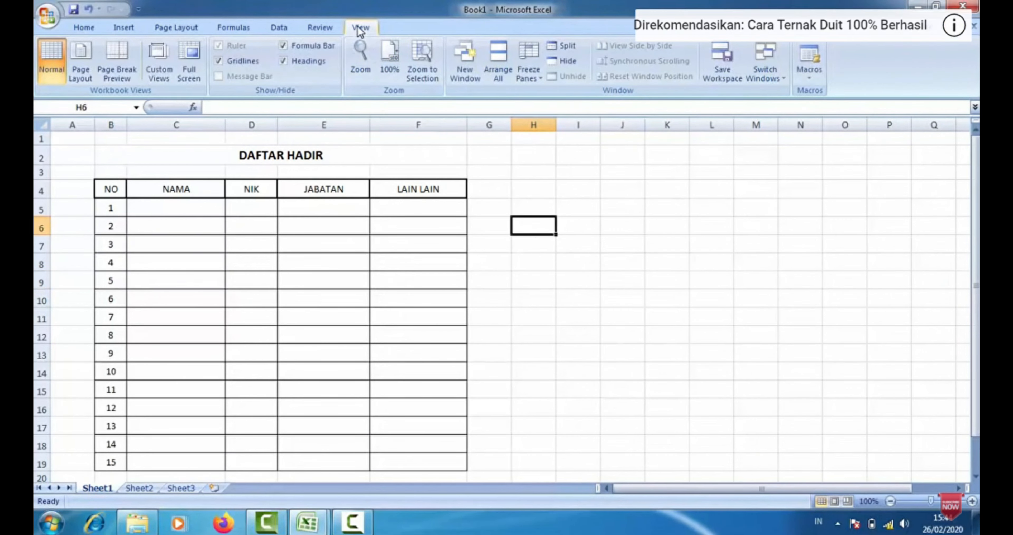
Toggle the row and column headings off and on, leaving them shown.
{"action": "left_click", "coordinate": [284, 61]}
{"action": "left_click", "coordinate": [285, 61]}
{"action": "left_click", "coordinate": [285, 61]}
{"action": "left_click", "coordinate": [284, 61]}
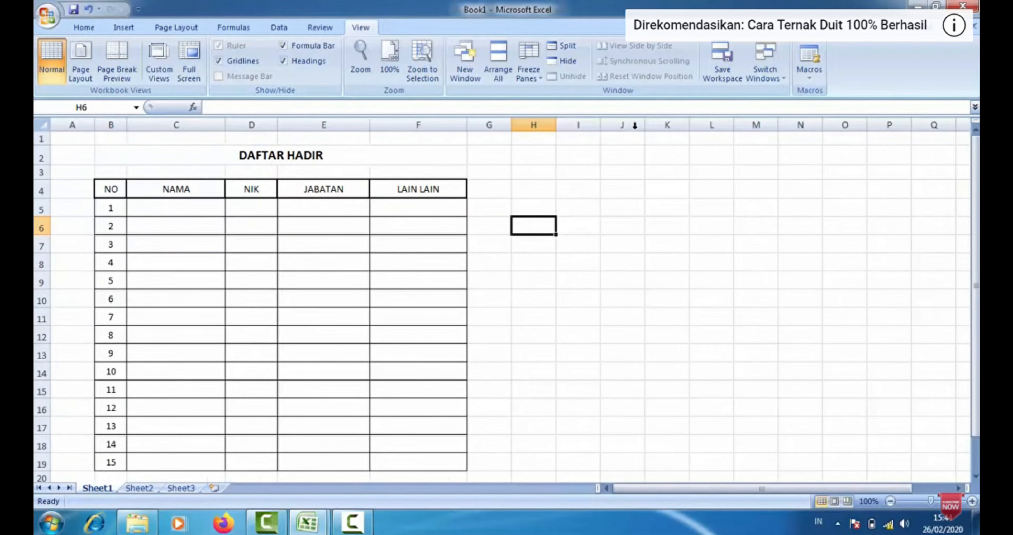
{"action": "left_click", "coordinate": [284, 62]}
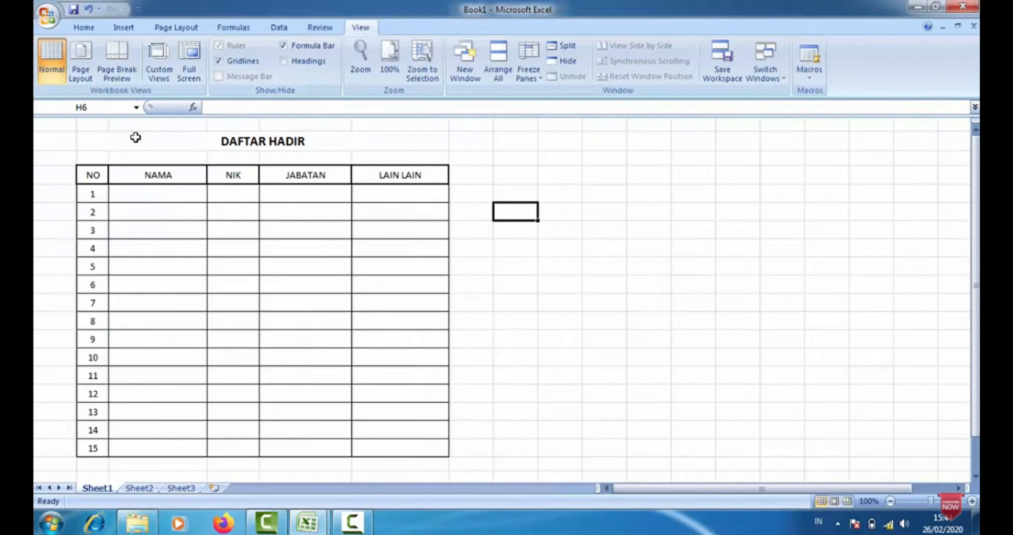
{"action": "left_click", "coordinate": [283, 61]}
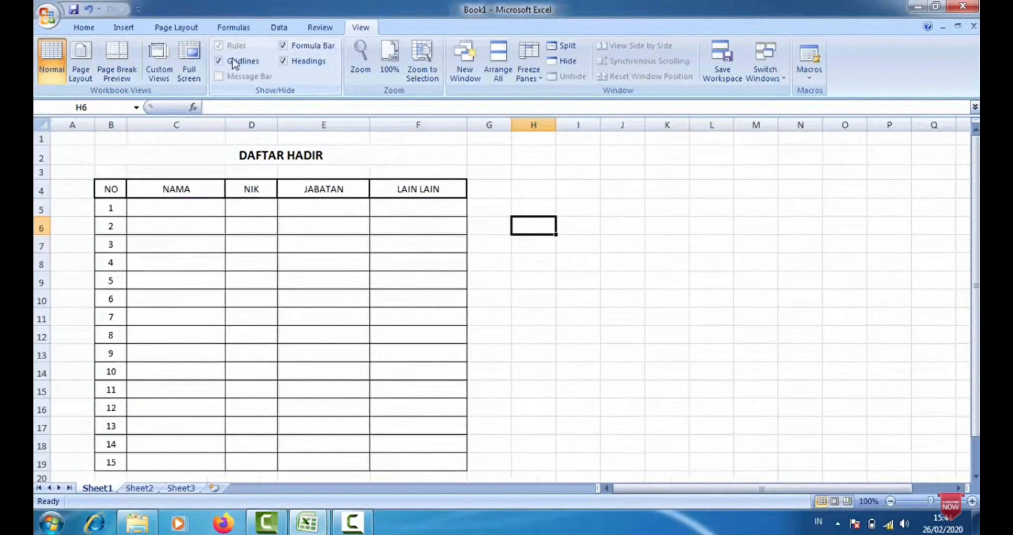
{"action": "left_click", "coordinate": [322, 28]}
{"action": "left_click", "coordinate": [277, 29]}
{"action": "left_click", "coordinate": [232, 29]}
{"action": "left_click", "coordinate": [175, 29]}
{"action": "left_click", "coordinate": [122, 29]}
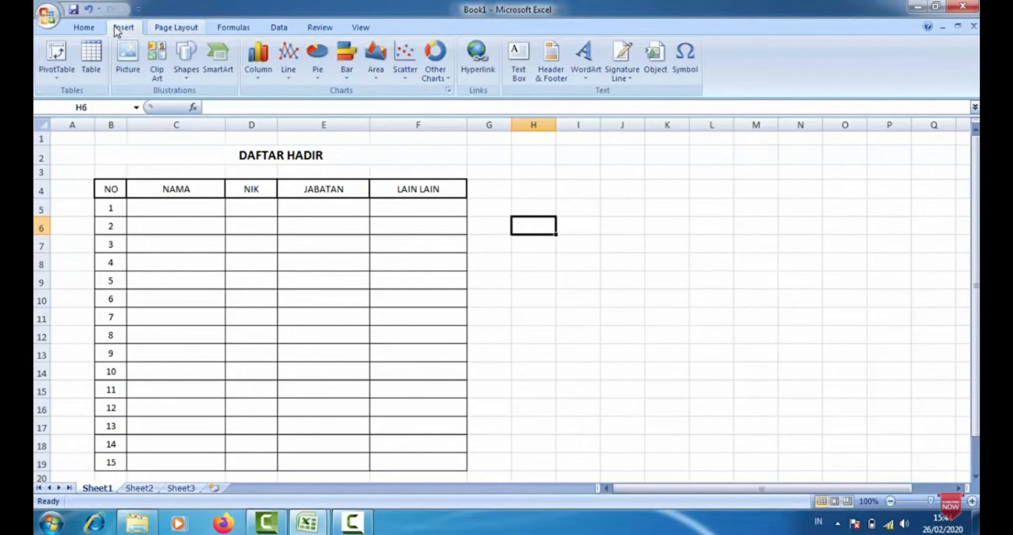
{"action": "left_click", "coordinate": [80, 30]}
{"action": "left_click", "coordinate": [607, 219]}
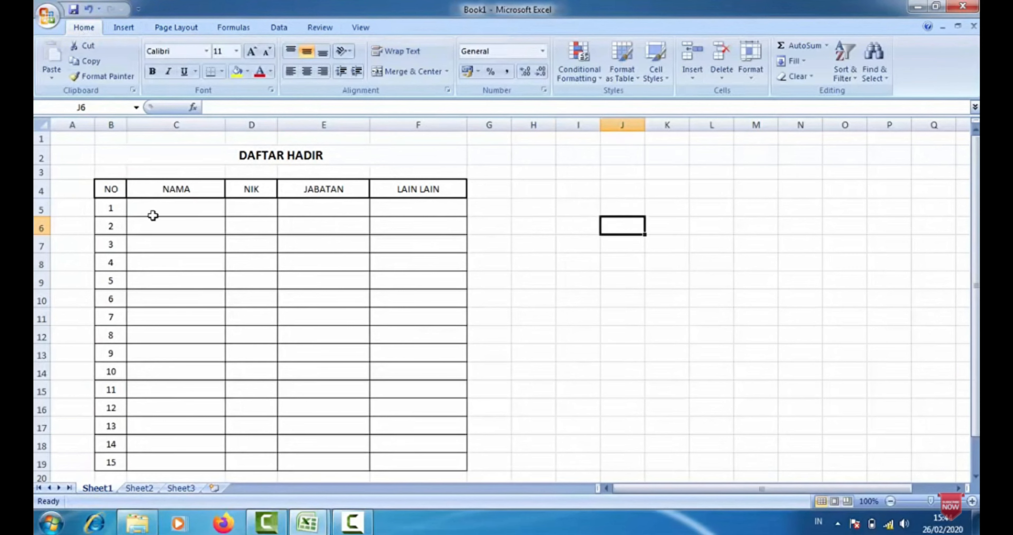
{"action": "left_click", "coordinate": [155, 213]}
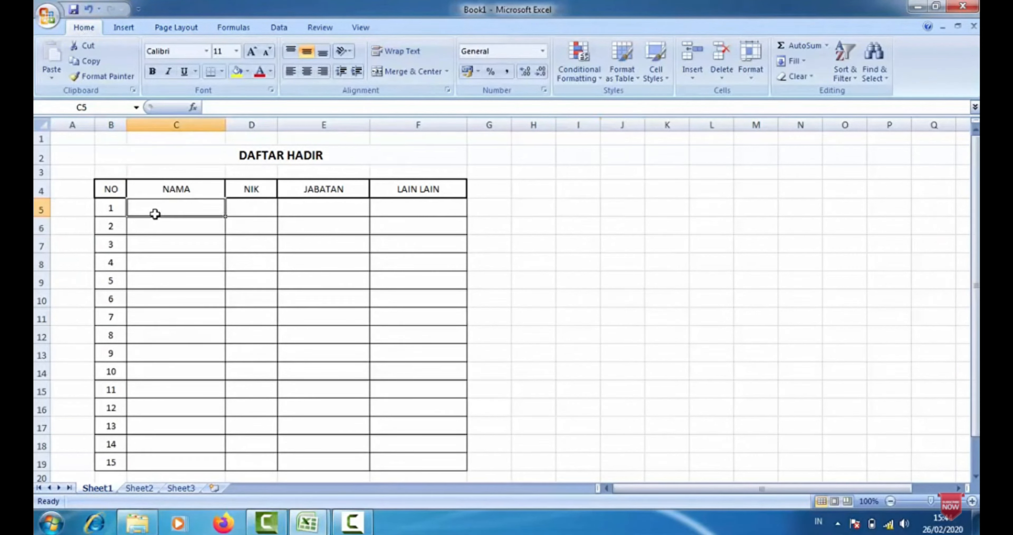
{"action": "left_click", "coordinate": [165, 239]}
{"action": "left_click_drag", "start_coordinate": [290, 247], "coordinate": [303, 298]}
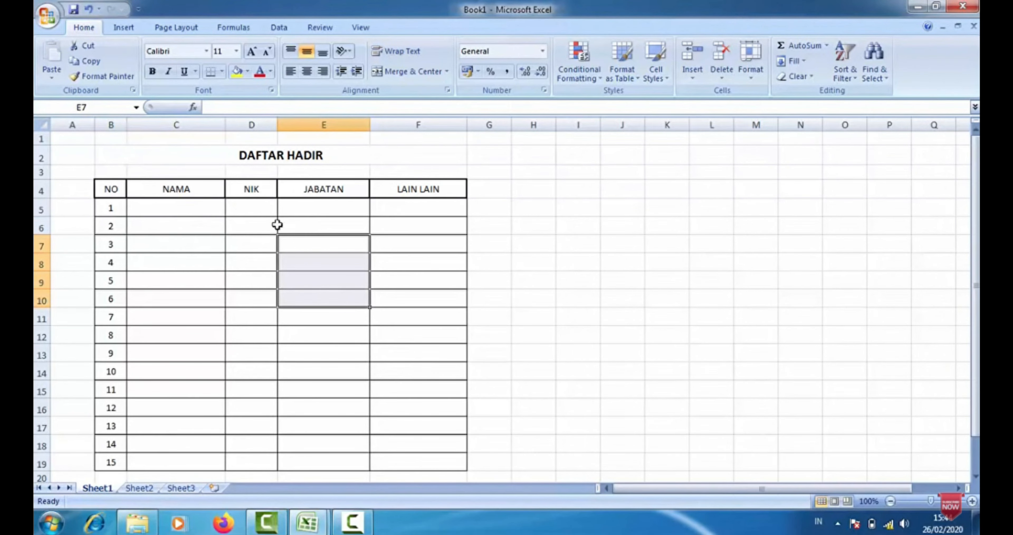
{"action": "left_click", "coordinate": [126, 29]}
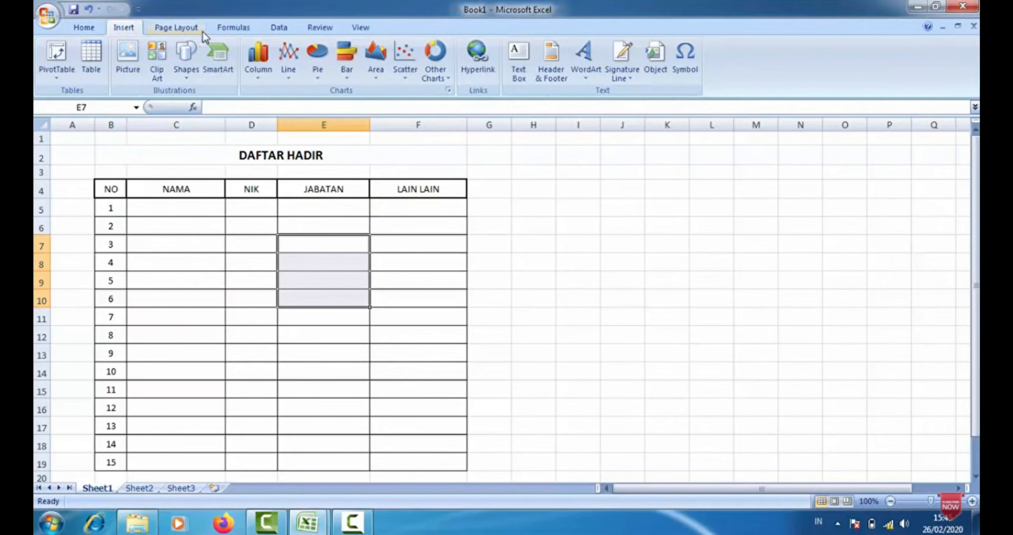
{"action": "left_click", "coordinate": [278, 34]}
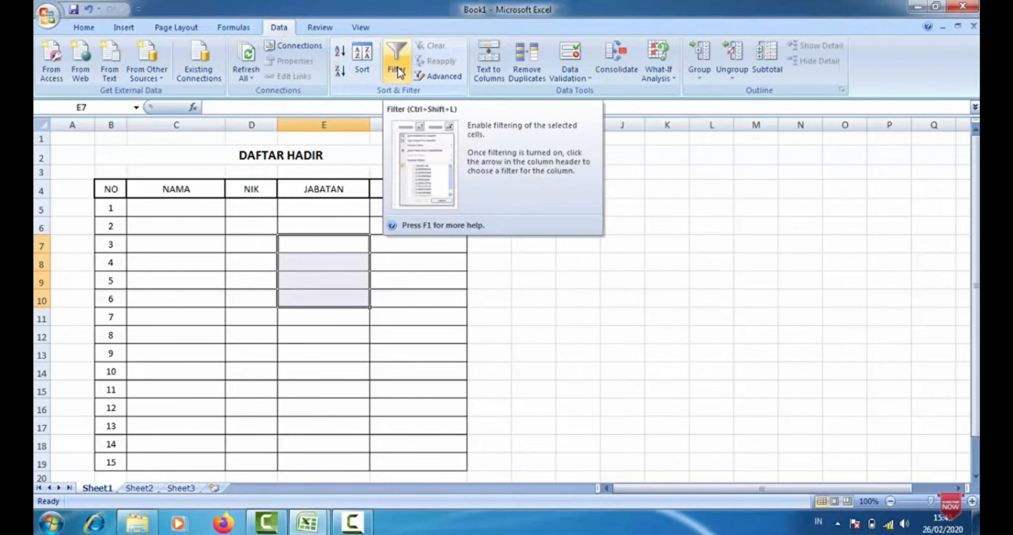
{"action": "left_click", "coordinate": [234, 251]}
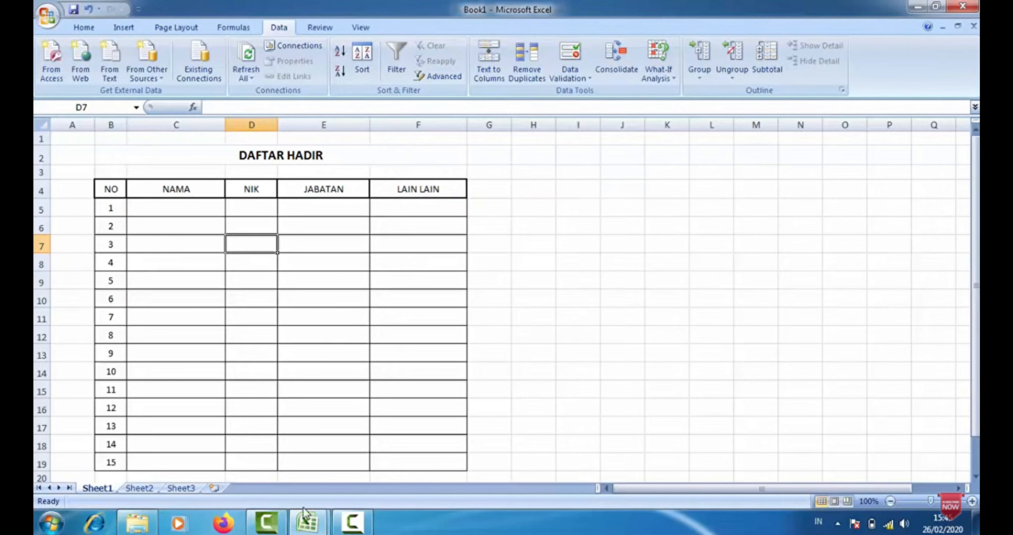
Switch to the Rumus Excel workbook and extend page 1 of the VLOOKUP sheet to the end of the NILAI RATA RATA column.
{"action": "left_click", "coordinate": [306, 518]}
{"action": "left_click", "coordinate": [249, 446]}
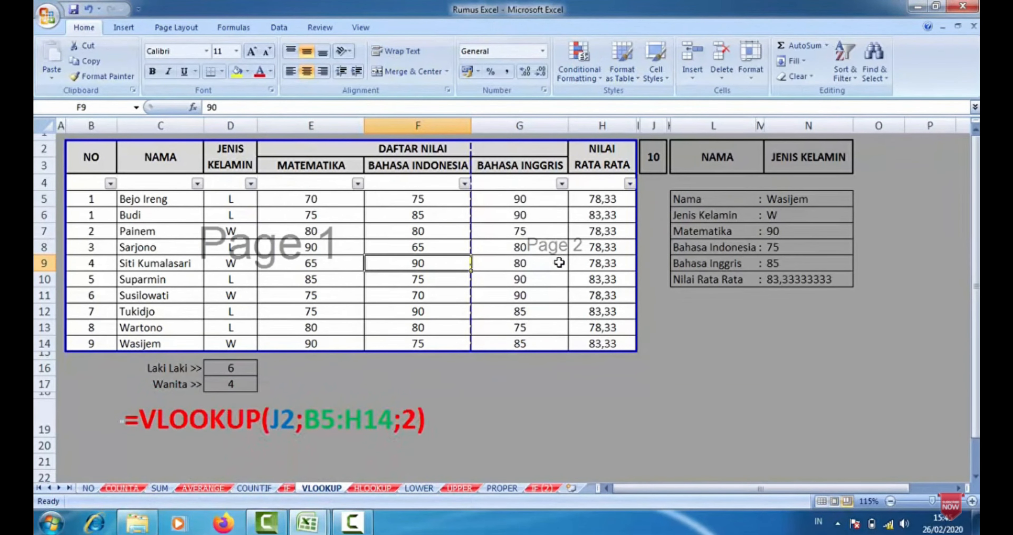
{"action": "left_click", "coordinate": [278, 28]}
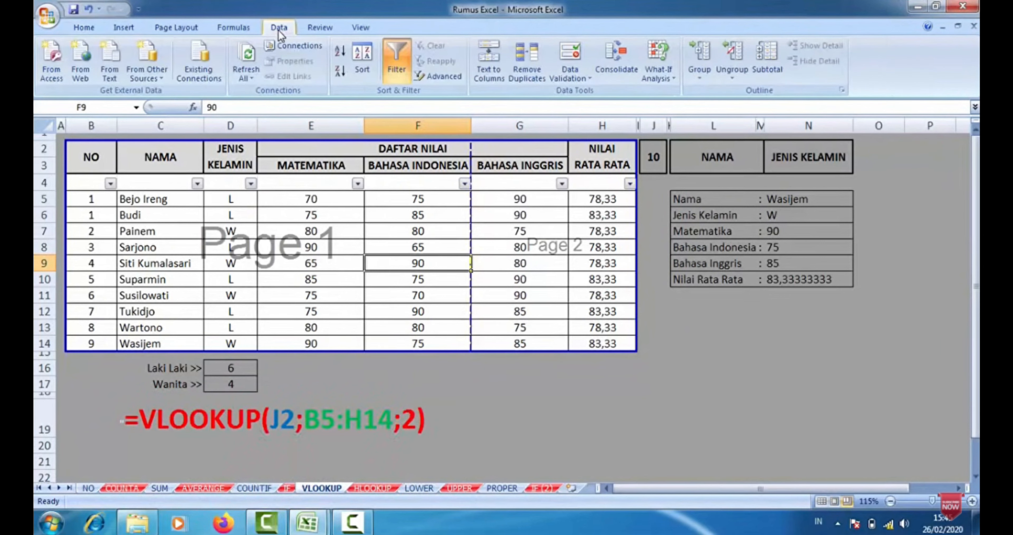
{"action": "left_click", "coordinate": [313, 26]}
{"action": "left_click", "coordinate": [371, 27]}
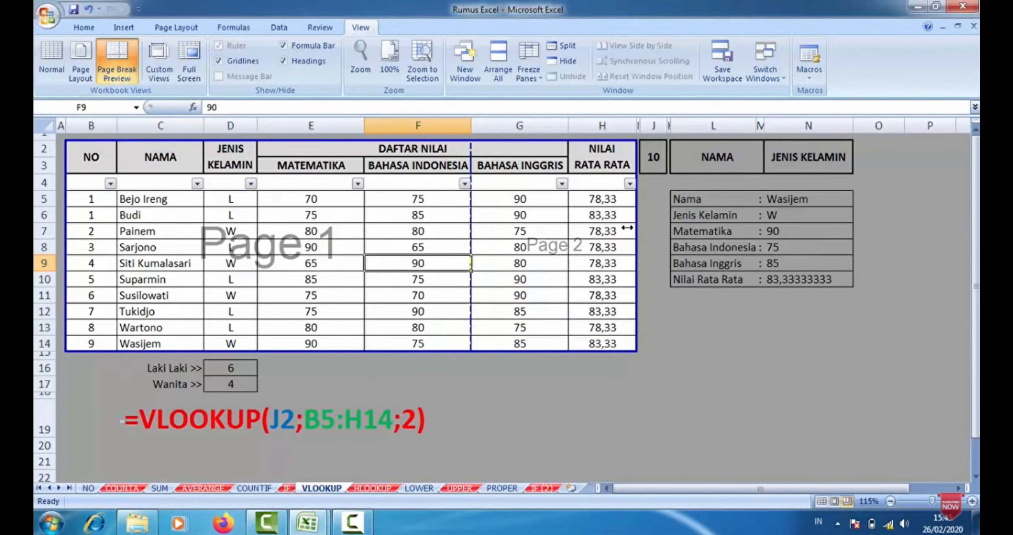
{"action": "left_click_drag", "start_coordinate": [631, 227], "coordinate": [631, 228]}
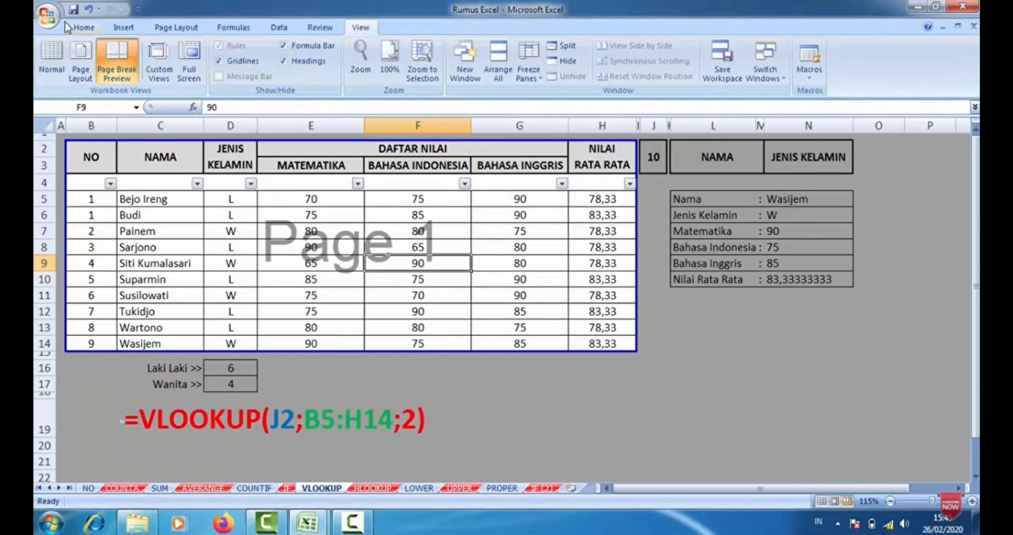
Show the print preview of the VLOOKUP sheet and inspect the page.
{"action": "left_click", "coordinate": [47, 15]}
{"action": "mouse_move", "coordinate": [92, 170]}
{"action": "left_click", "coordinate": [158, 151]}
{"action": "left_click", "coordinate": [540, 258]}
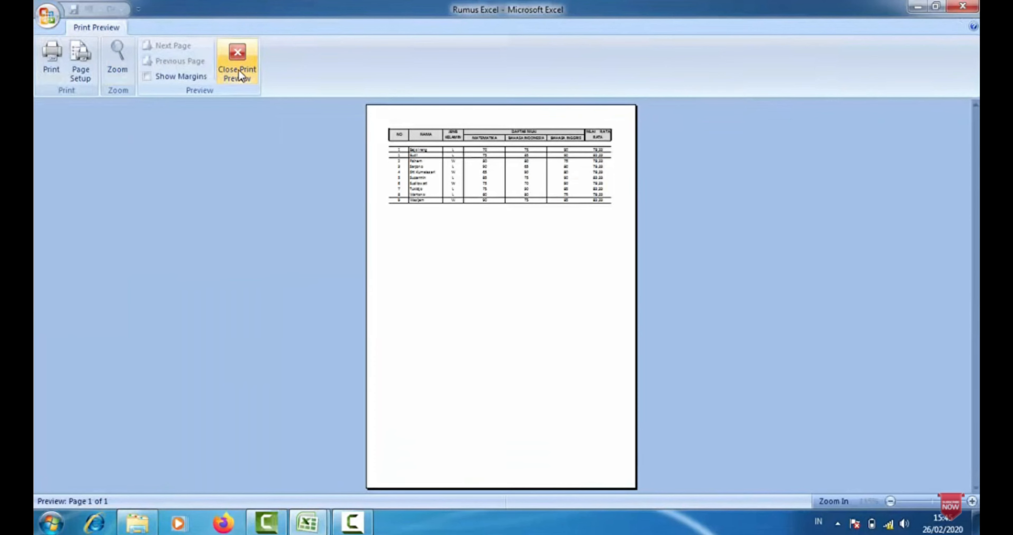
{"action": "left_click", "coordinate": [83, 74]}
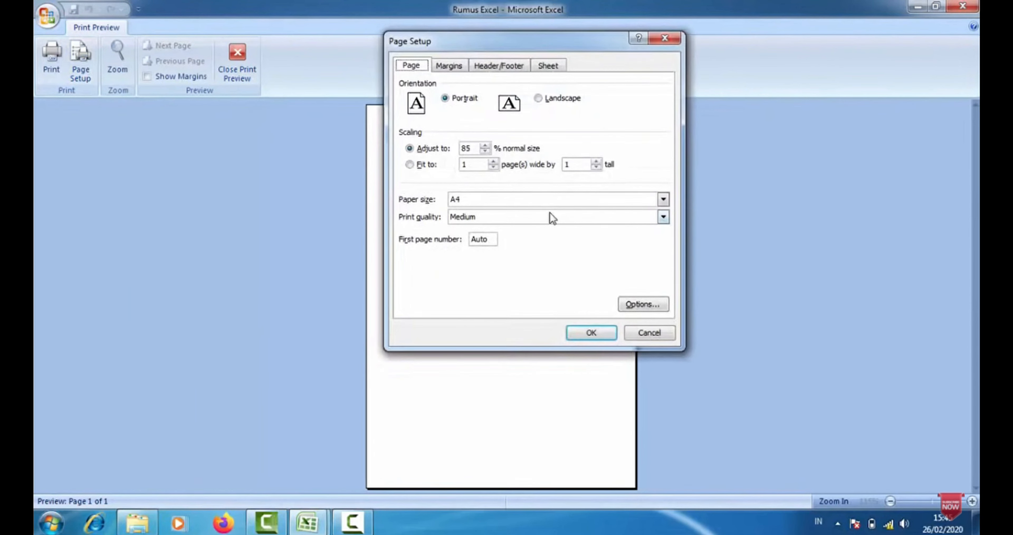
{"action": "left_click", "coordinate": [538, 99]}
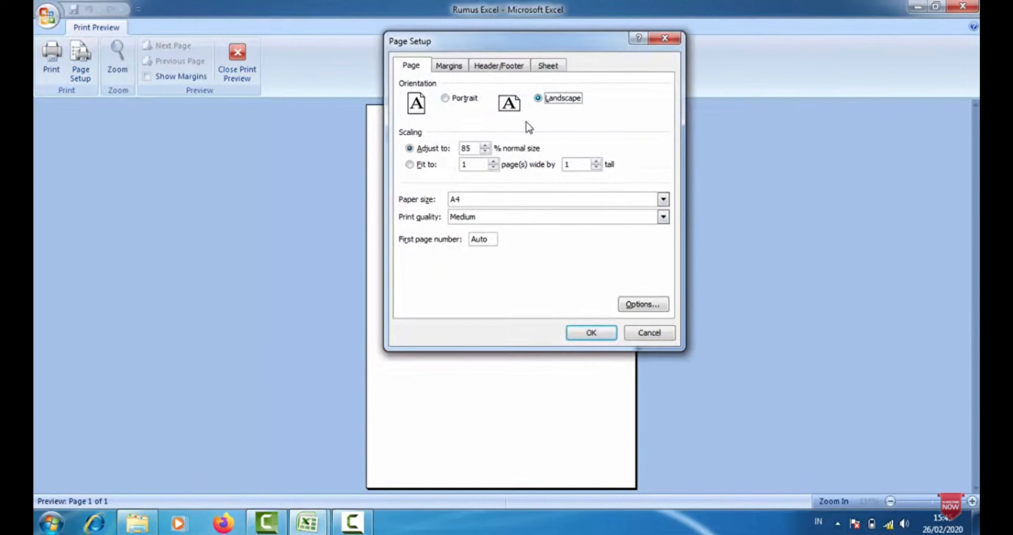
{"action": "left_click", "coordinate": [655, 337]}
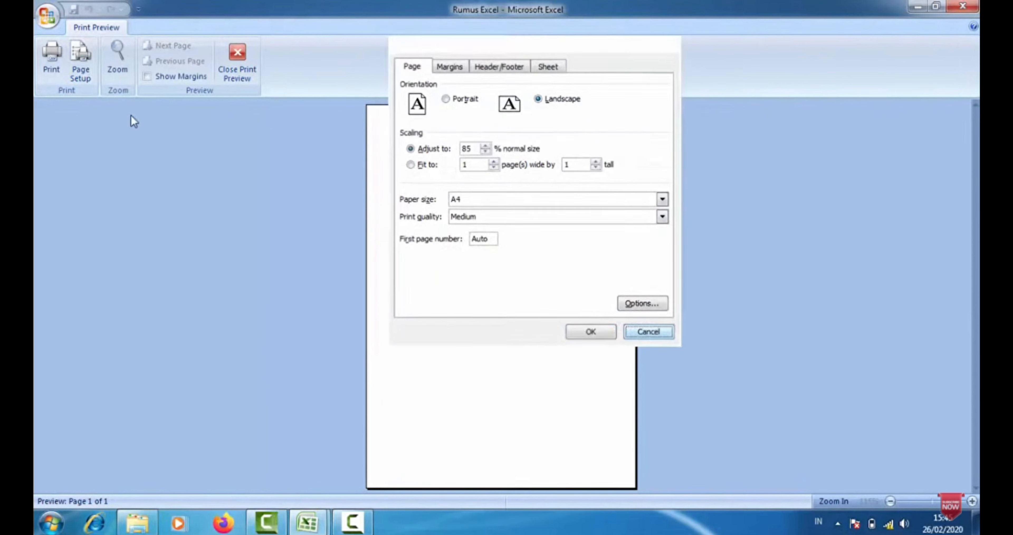
Set the page orientation of the VLOOKUP sheet to landscape.
{"action": "left_click", "coordinate": [77, 59]}
{"action": "left_click", "coordinate": [539, 100]}
{"action": "left_click", "coordinate": [590, 332]}
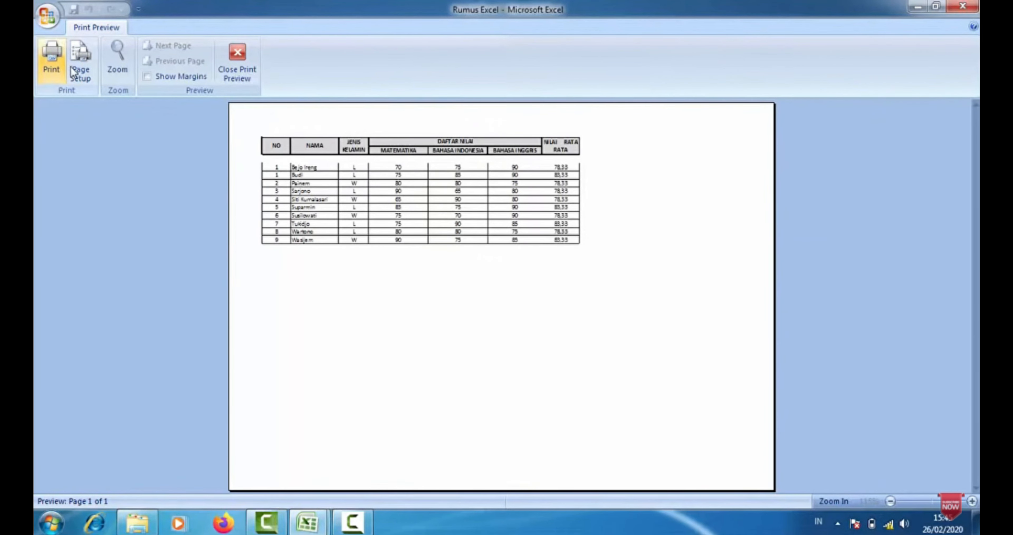
Increase the print scaling so the grade table fills more of the landscape page, and check the preview.
{"action": "left_click", "coordinate": [80, 63]}
{"action": "left_click_drag", "start_coordinate": [536, 48], "coordinate": [749, 104]}
{"action": "left_click", "coordinate": [699, 206]}
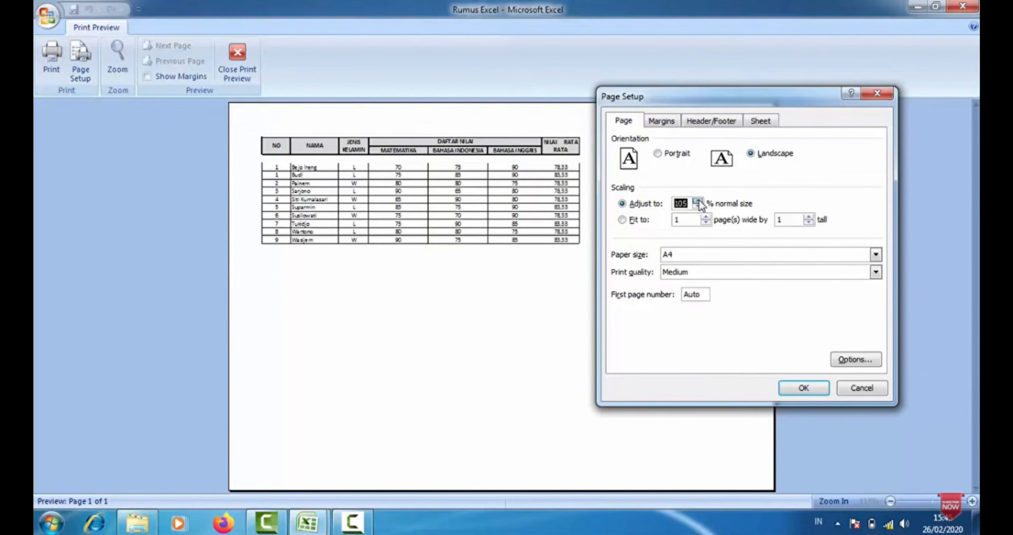
{"action": "left_click", "coordinate": [795, 389]}
{"action": "left_click", "coordinate": [484, 230]}
{"action": "left_click", "coordinate": [484, 229]}
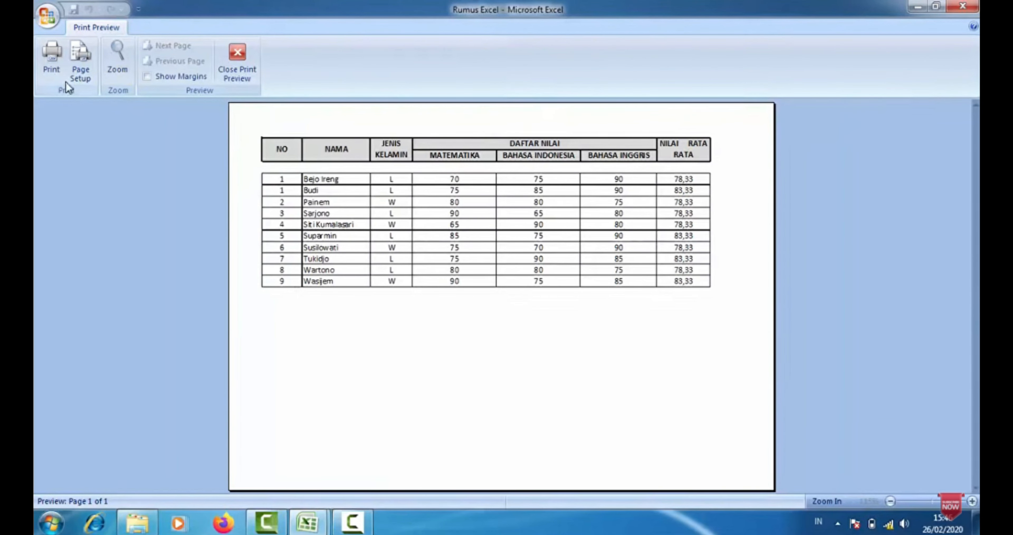
Open the print settings to review the printer, range and copies, and leave without printing.
{"action": "left_click", "coordinate": [50, 59]}
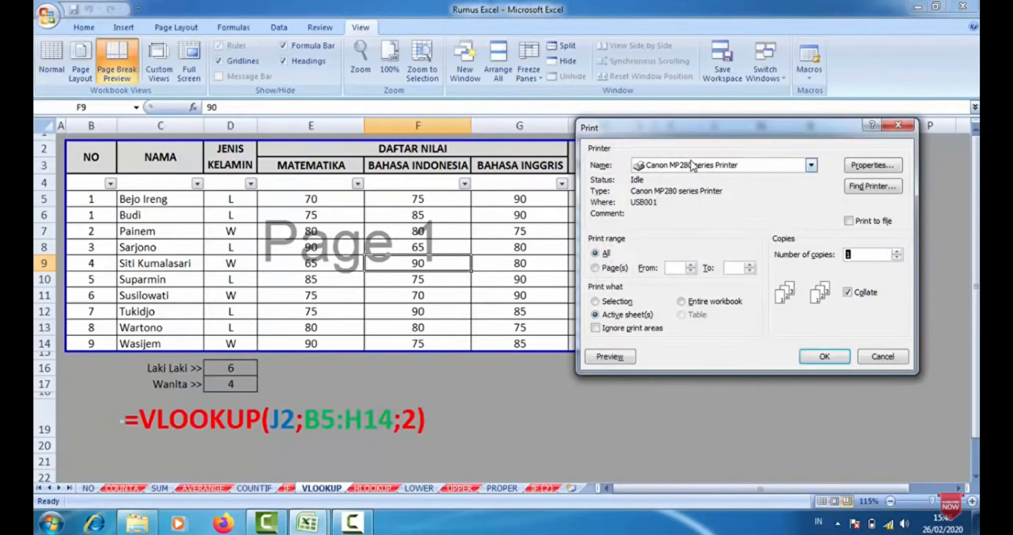
{"action": "left_click", "coordinate": [890, 358]}
{"action": "left_click", "coordinate": [770, 347]}
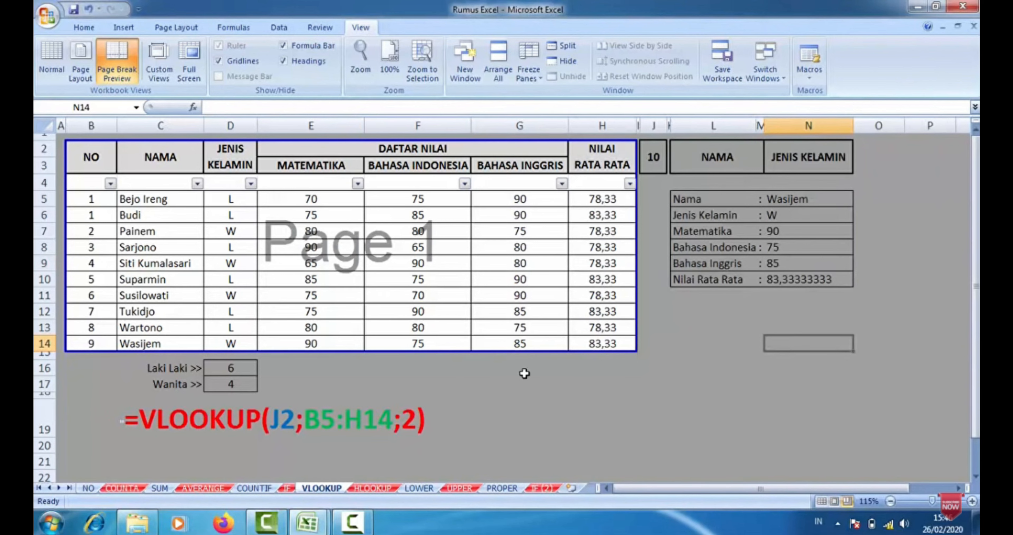
Switch to the Book1 workbook and narrow the empty column A beside the attendance table.
{"action": "left_click", "coordinate": [314, 522]}
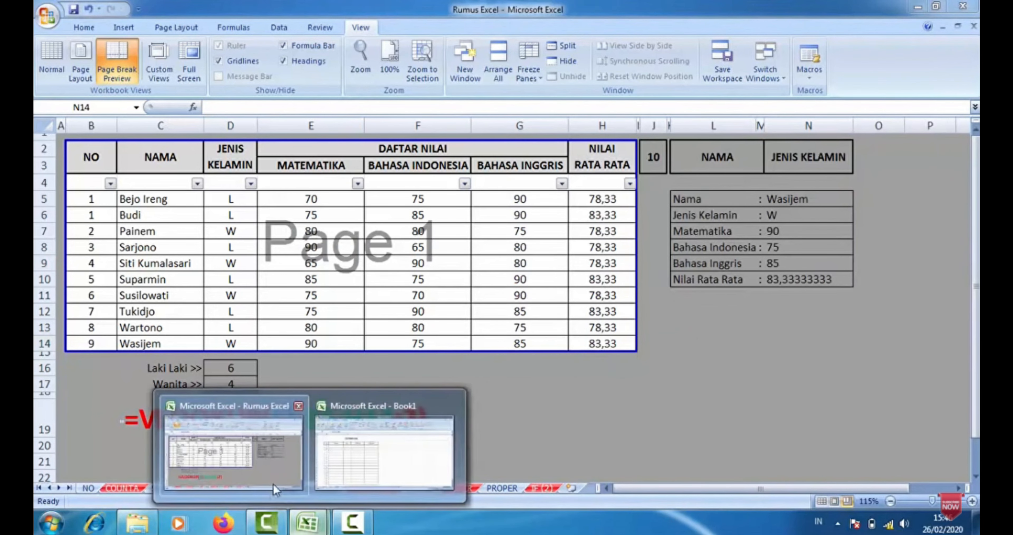
{"action": "left_click", "coordinate": [377, 464]}
{"action": "left_click", "coordinate": [565, 318]}
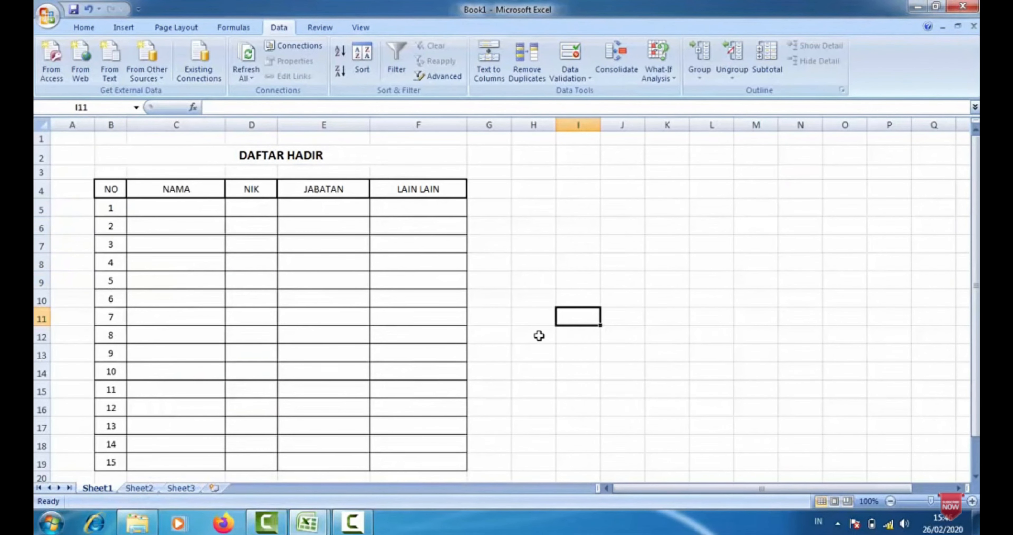
{"action": "left_click_drag", "start_coordinate": [95, 128], "coordinate": [64, 129]}
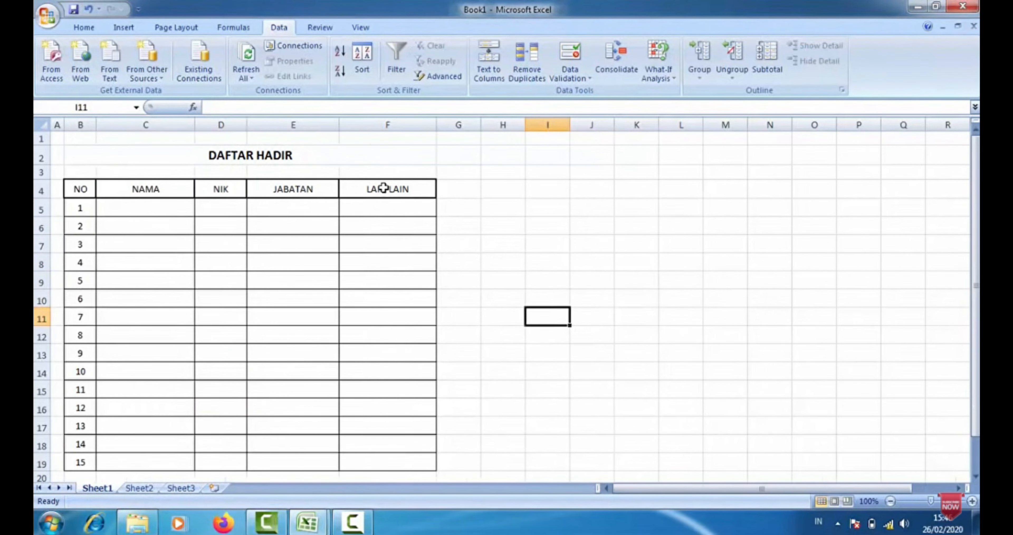
Shrink the height of the empty rows 3 and 1 around the DAFTAR HADIR title.
{"action": "left_click", "coordinate": [501, 191]}
{"action": "left_click_drag", "start_coordinate": [42, 179], "coordinate": [41, 165]}
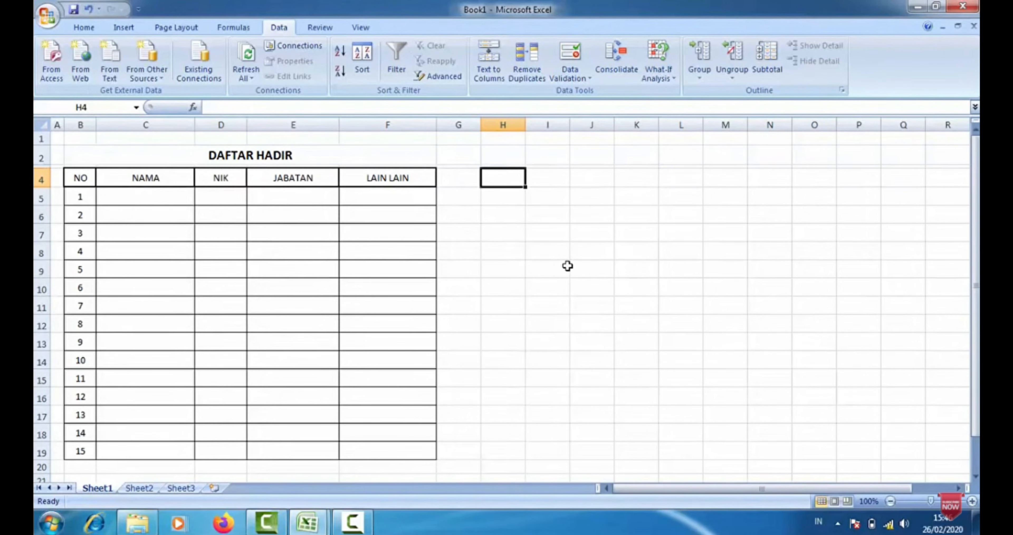
{"action": "left_click", "coordinate": [547, 269]}
{"action": "left_click_drag", "start_coordinate": [41, 146], "coordinate": [41, 134]}
{"action": "left_click", "coordinate": [539, 217]}
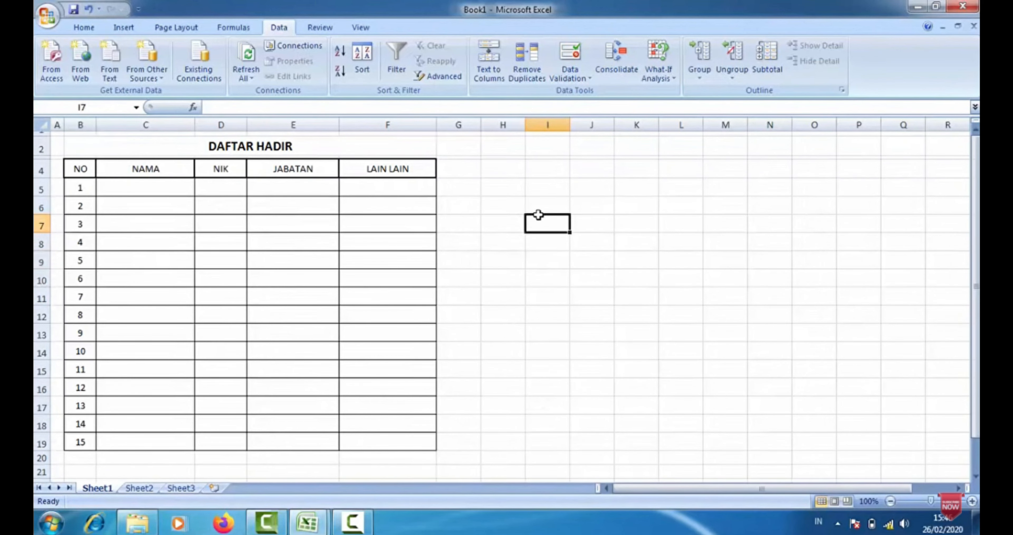
{"action": "left_click", "coordinate": [547, 291]}
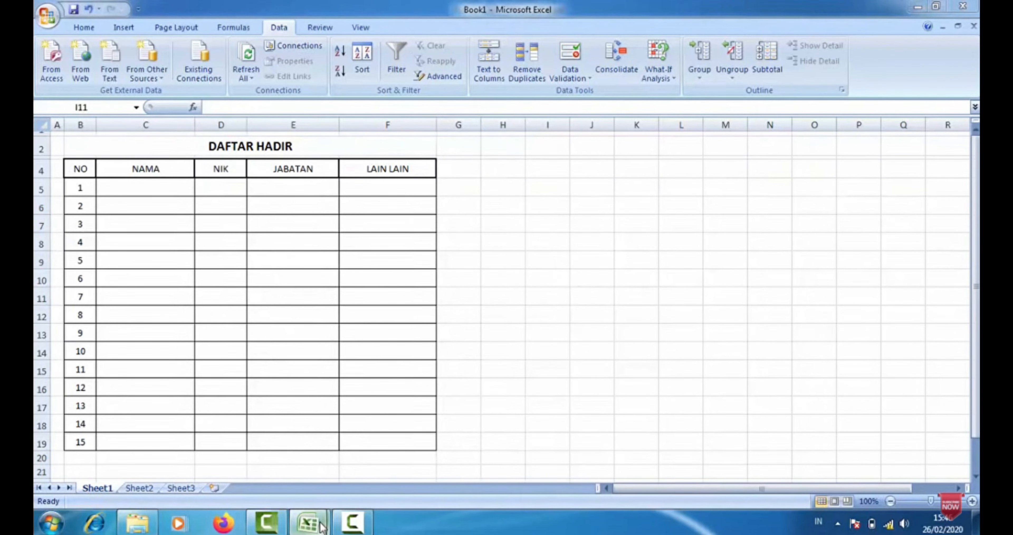
Switch to the Rumus Excel workbook and show its COUNTA sheet.
{"action": "left_click", "coordinate": [307, 522]}
{"action": "left_click", "coordinate": [284, 478]}
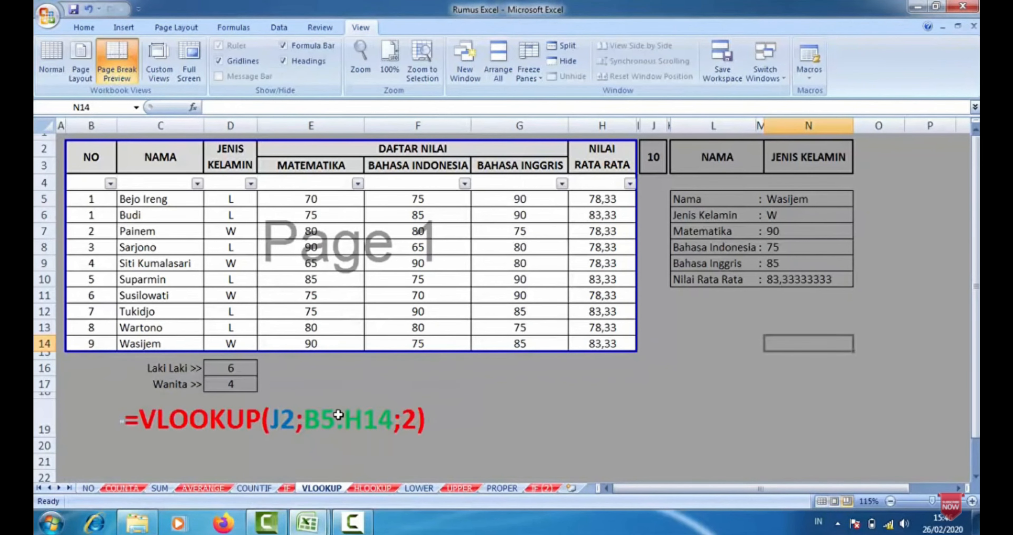
{"action": "left_click", "coordinate": [121, 488]}
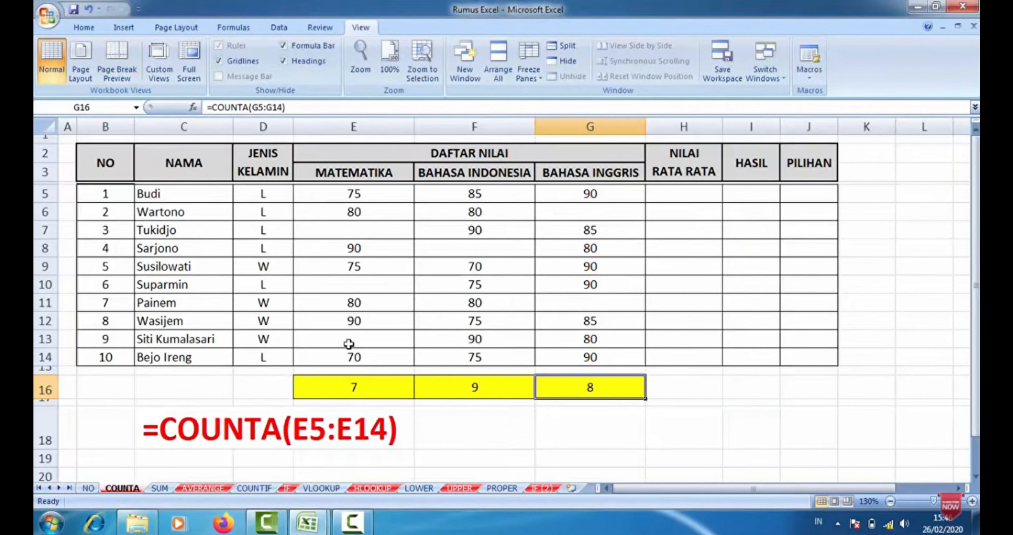